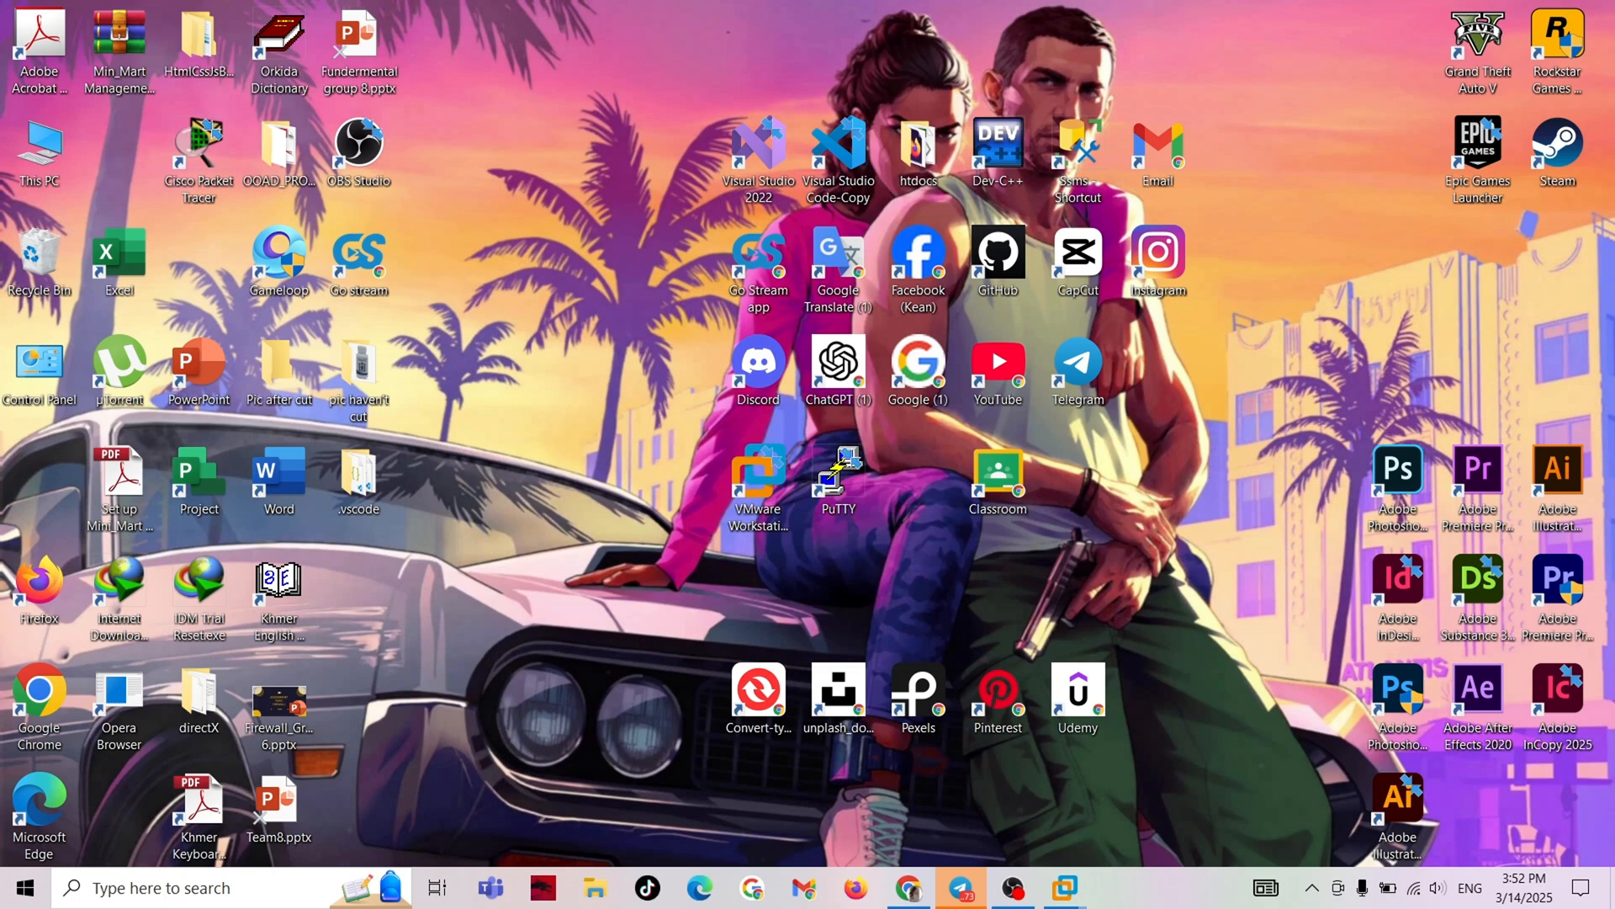
{"action": "right_click", "coordinate": [1253, 49]}
{"action": "left_click", "coordinate": [1300, 112]}
{"action": "right_click", "coordinate": [1241, 31]}
{"action": "left_click", "coordinate": [1288, 95]}
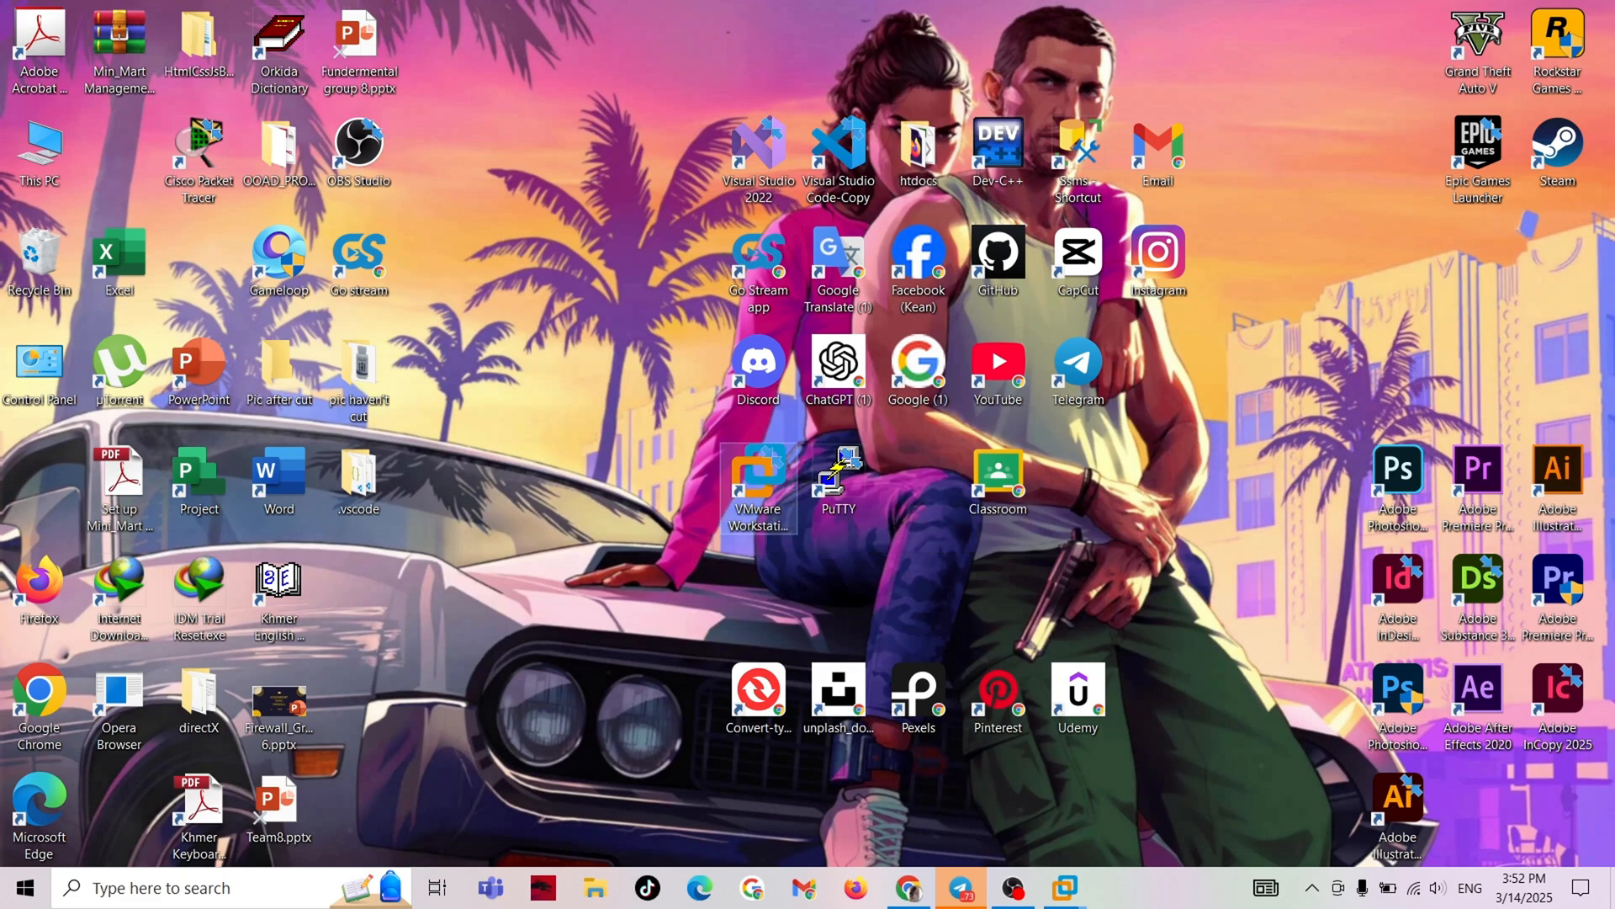
Switch to VMware Workstation and open Server Manager in the Windows Server virtual machine.
{"action": "key", "text": "alt+Tab"}
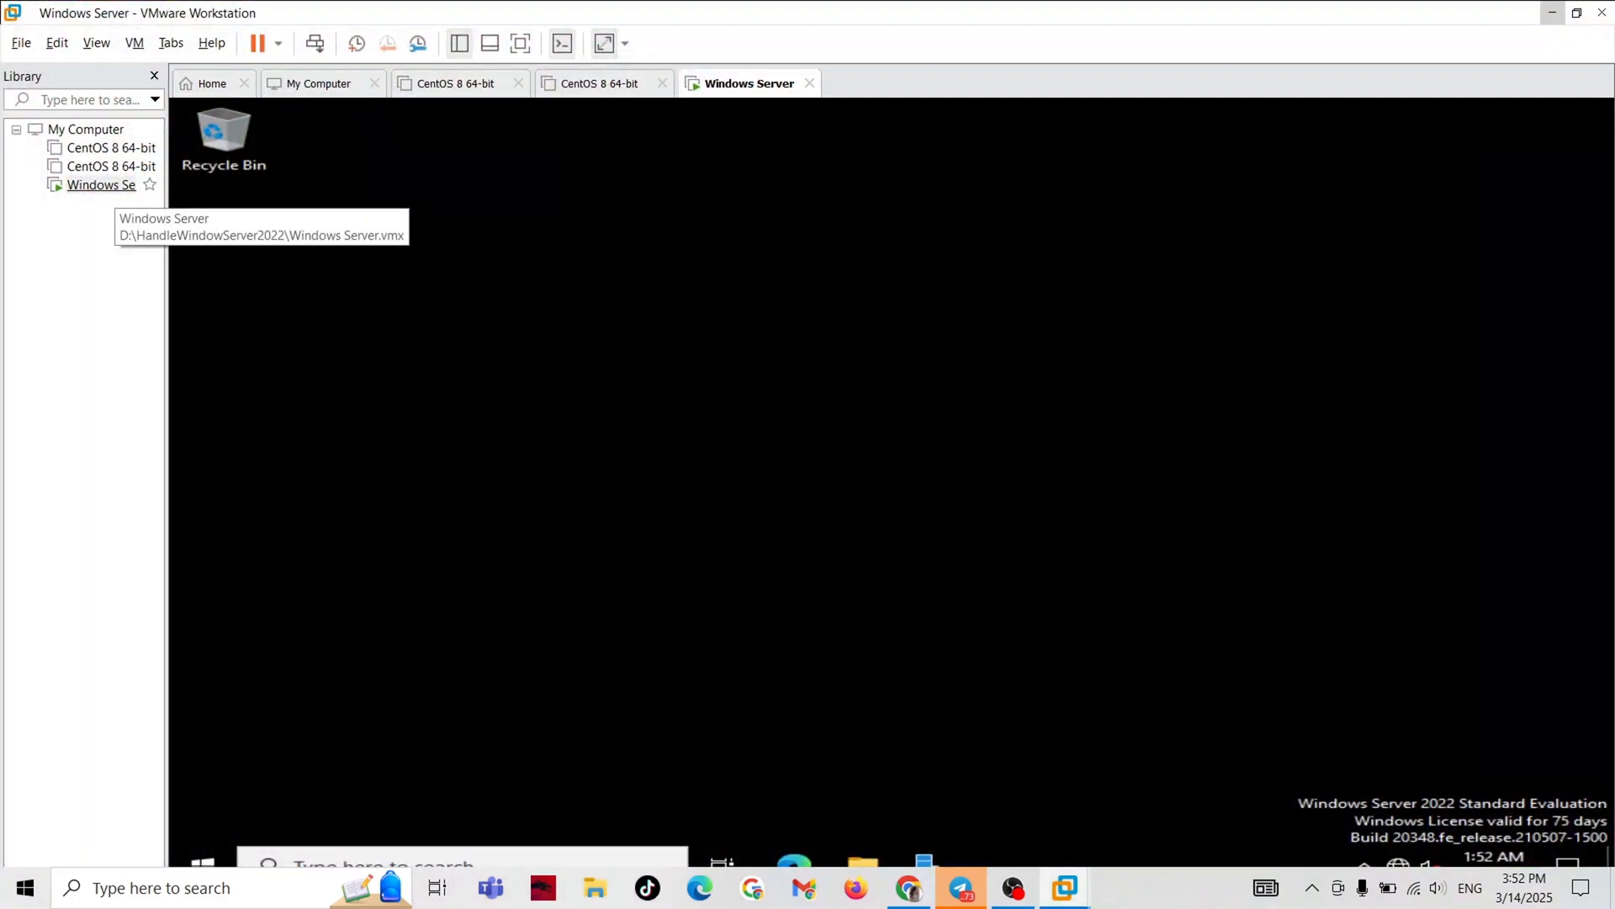
{"action": "left_click", "coordinate": [99, 185]}
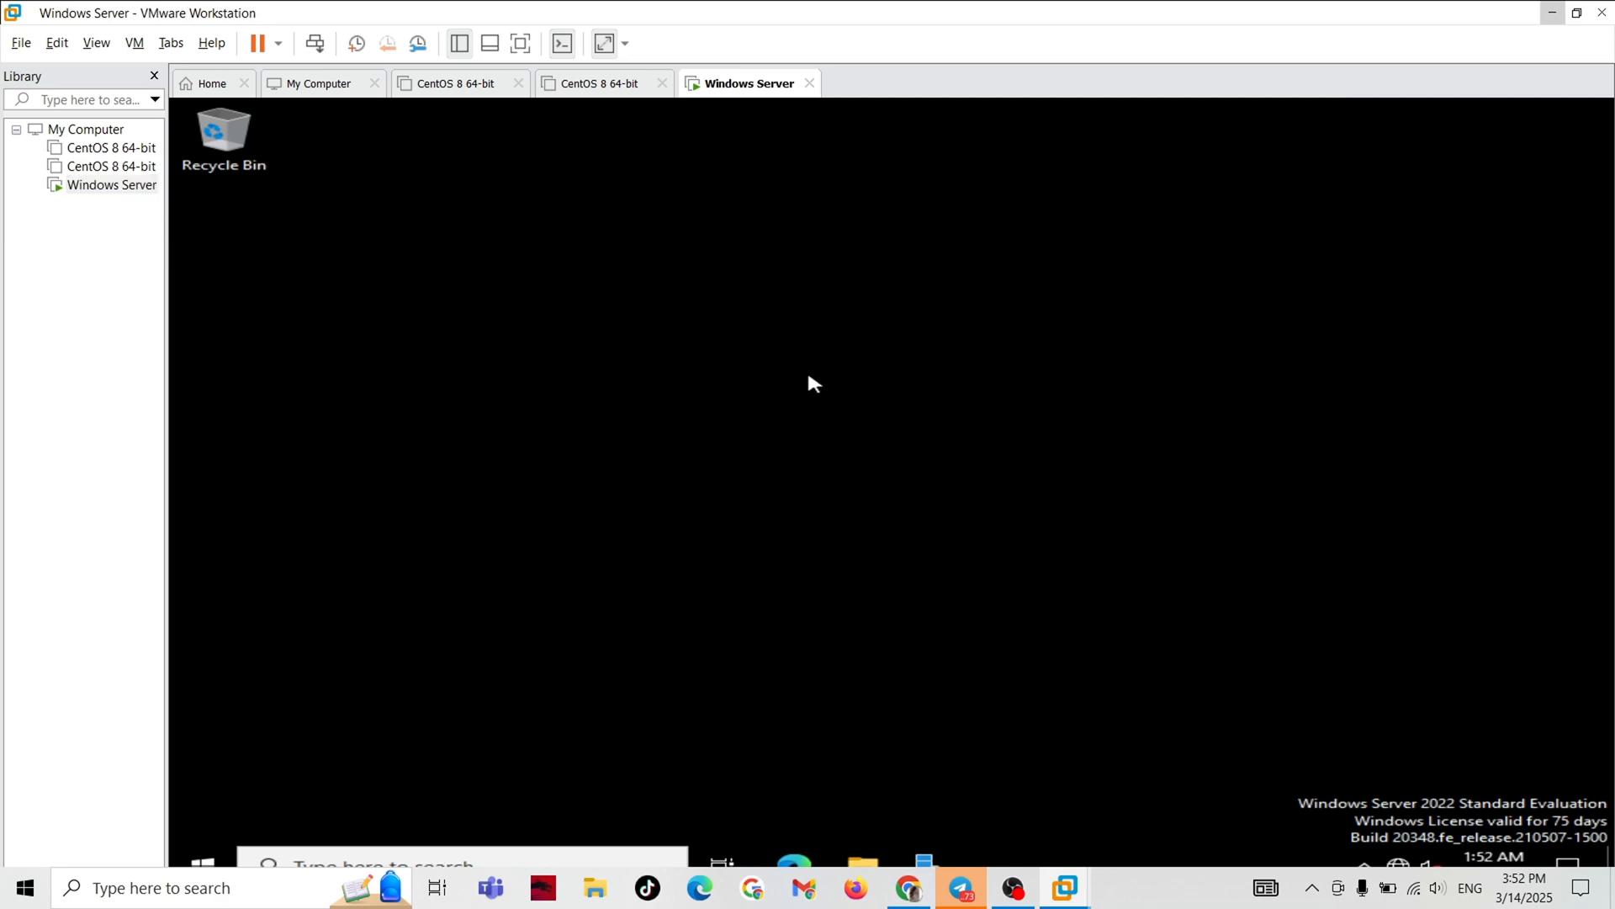
{"action": "left_click", "coordinate": [929, 858]}
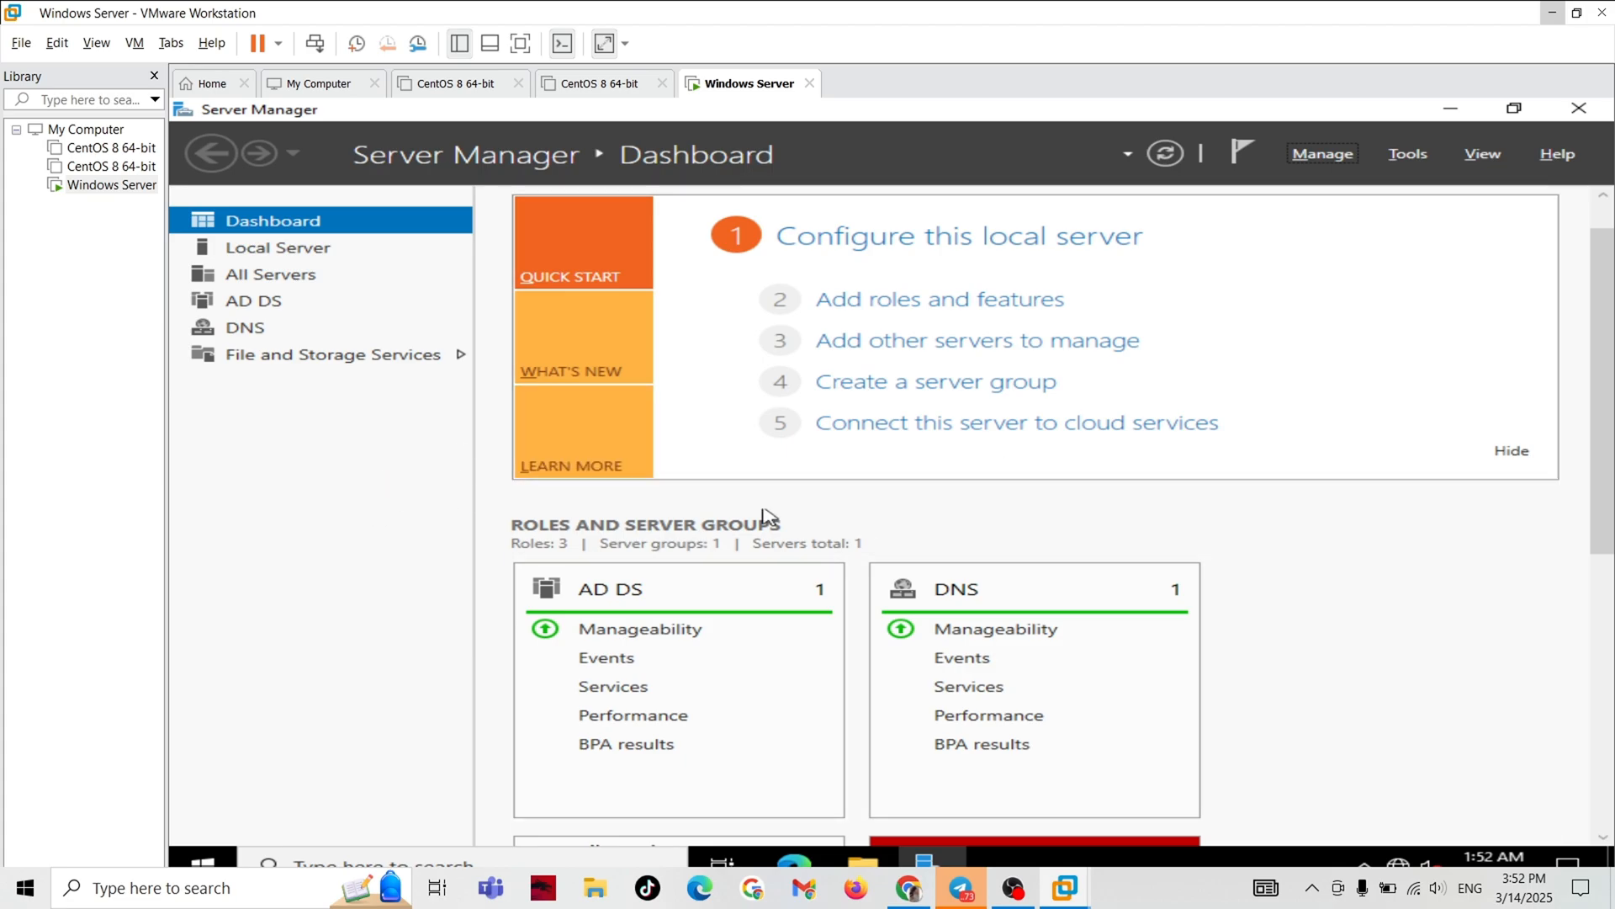
Open the server's network adapter settings from the Network and Sharing Center in Control Panel.
{"action": "left_click", "coordinate": [199, 859]}
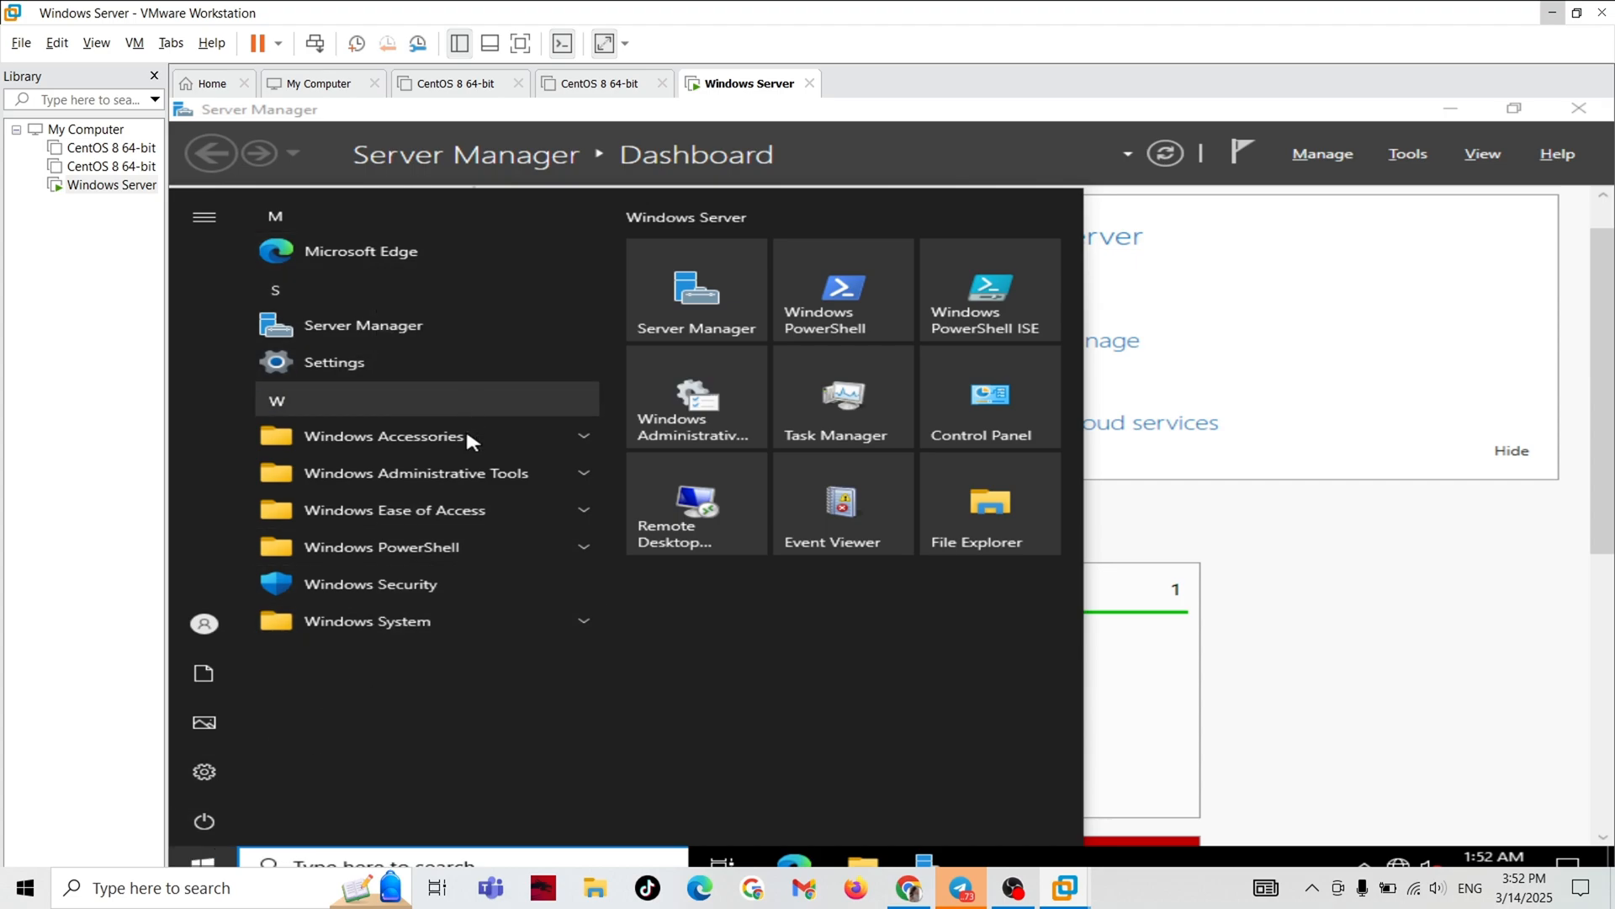
{"action": "left_click", "coordinate": [986, 408]}
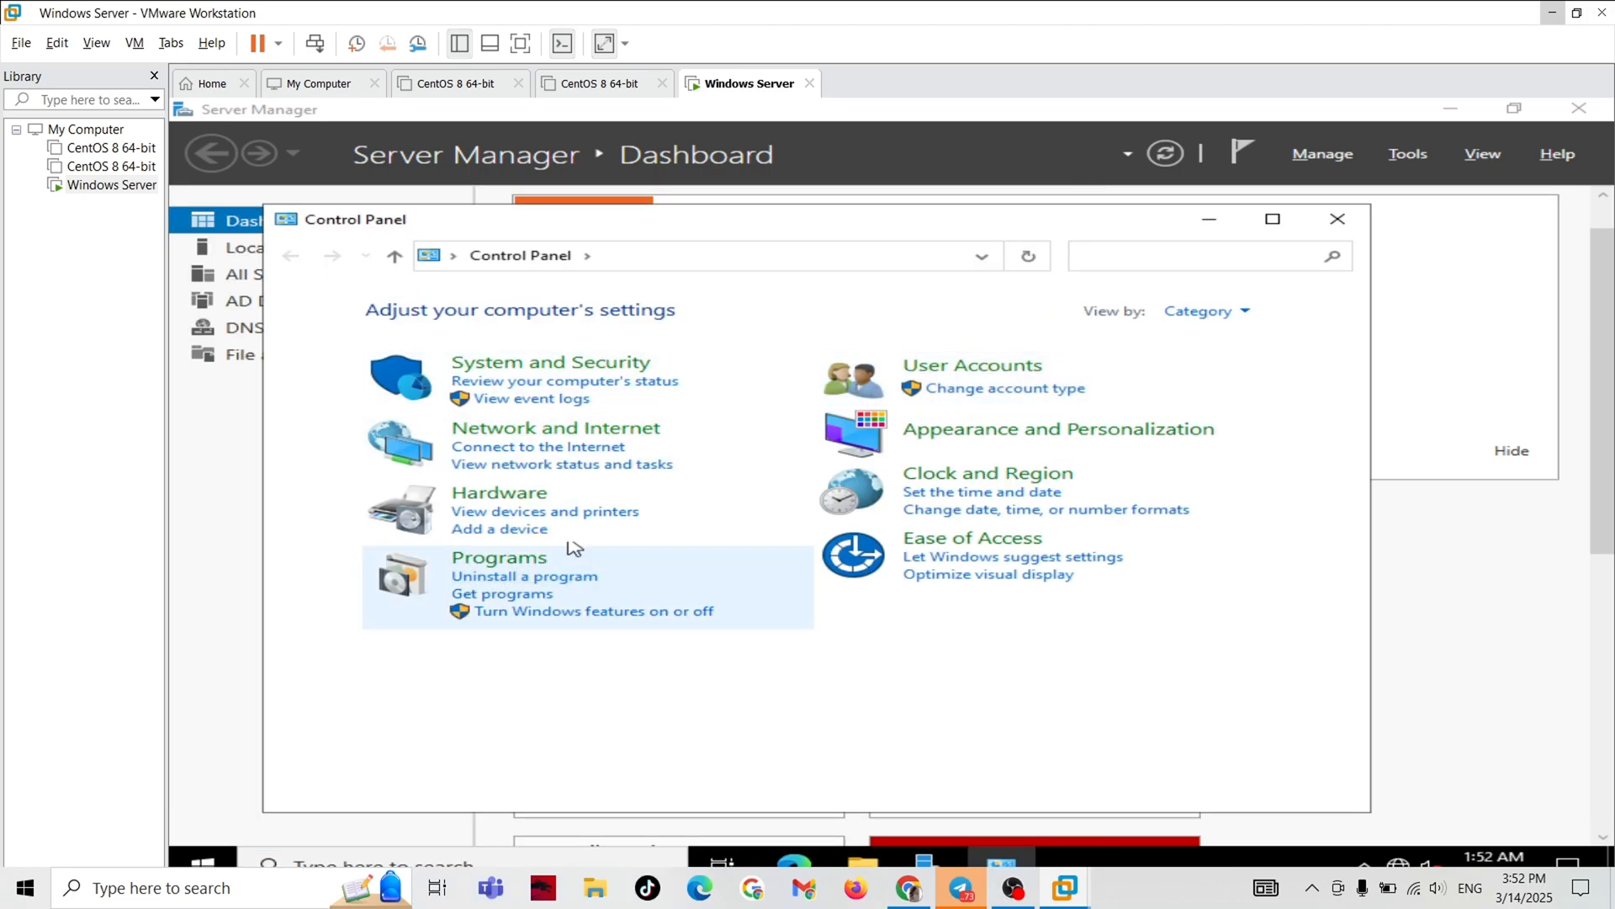
{"action": "left_click", "coordinate": [543, 431]}
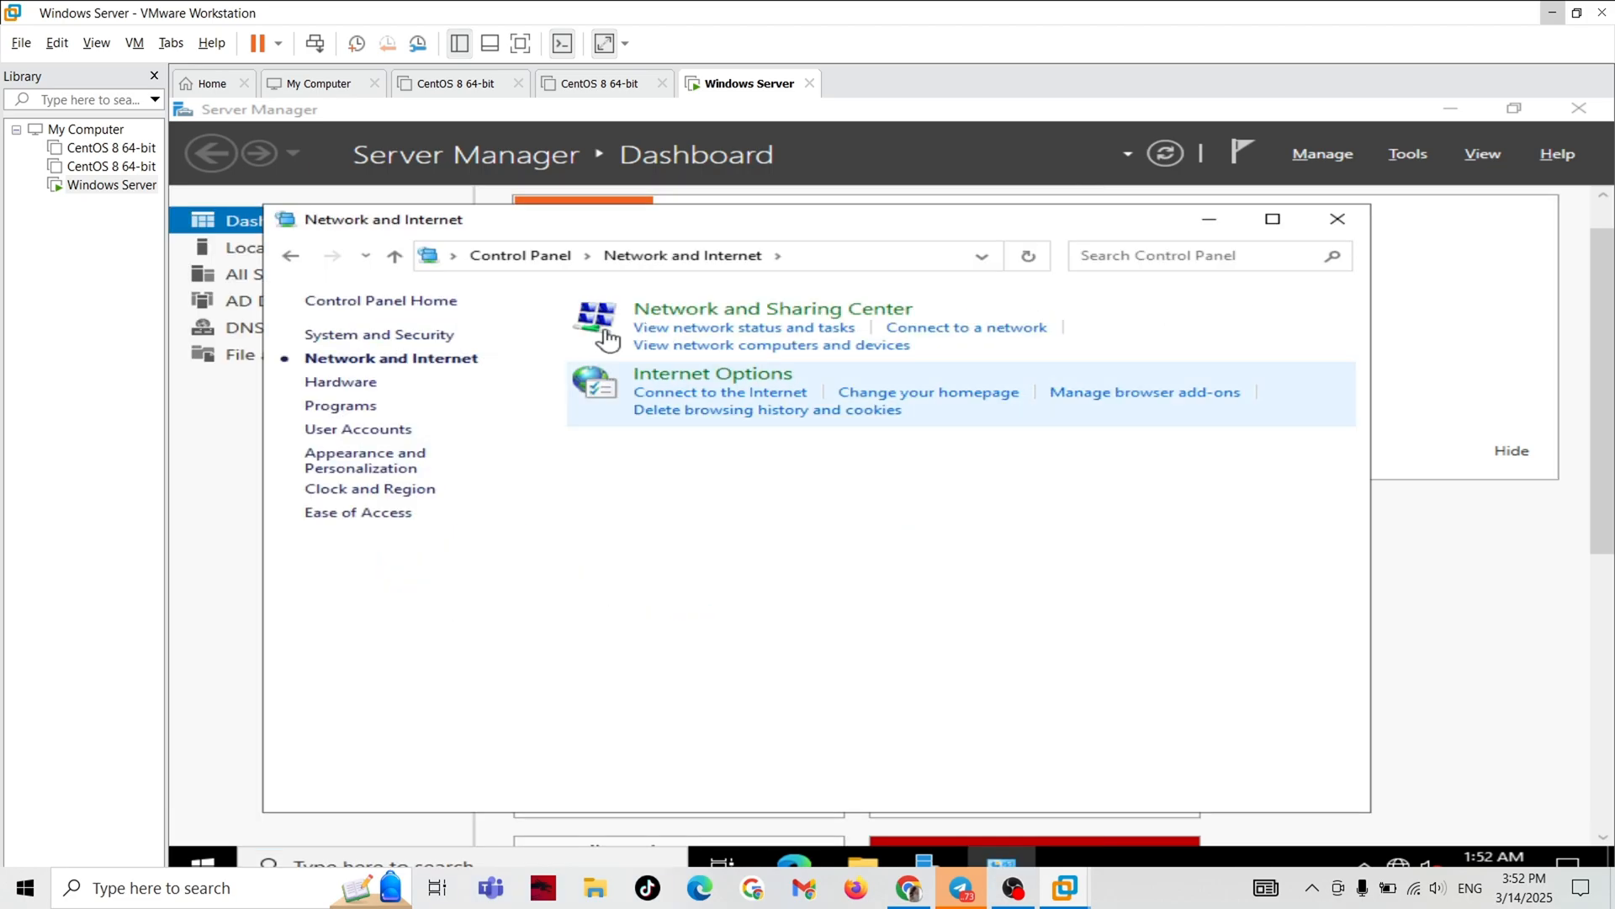
{"action": "left_click", "coordinate": [669, 312]}
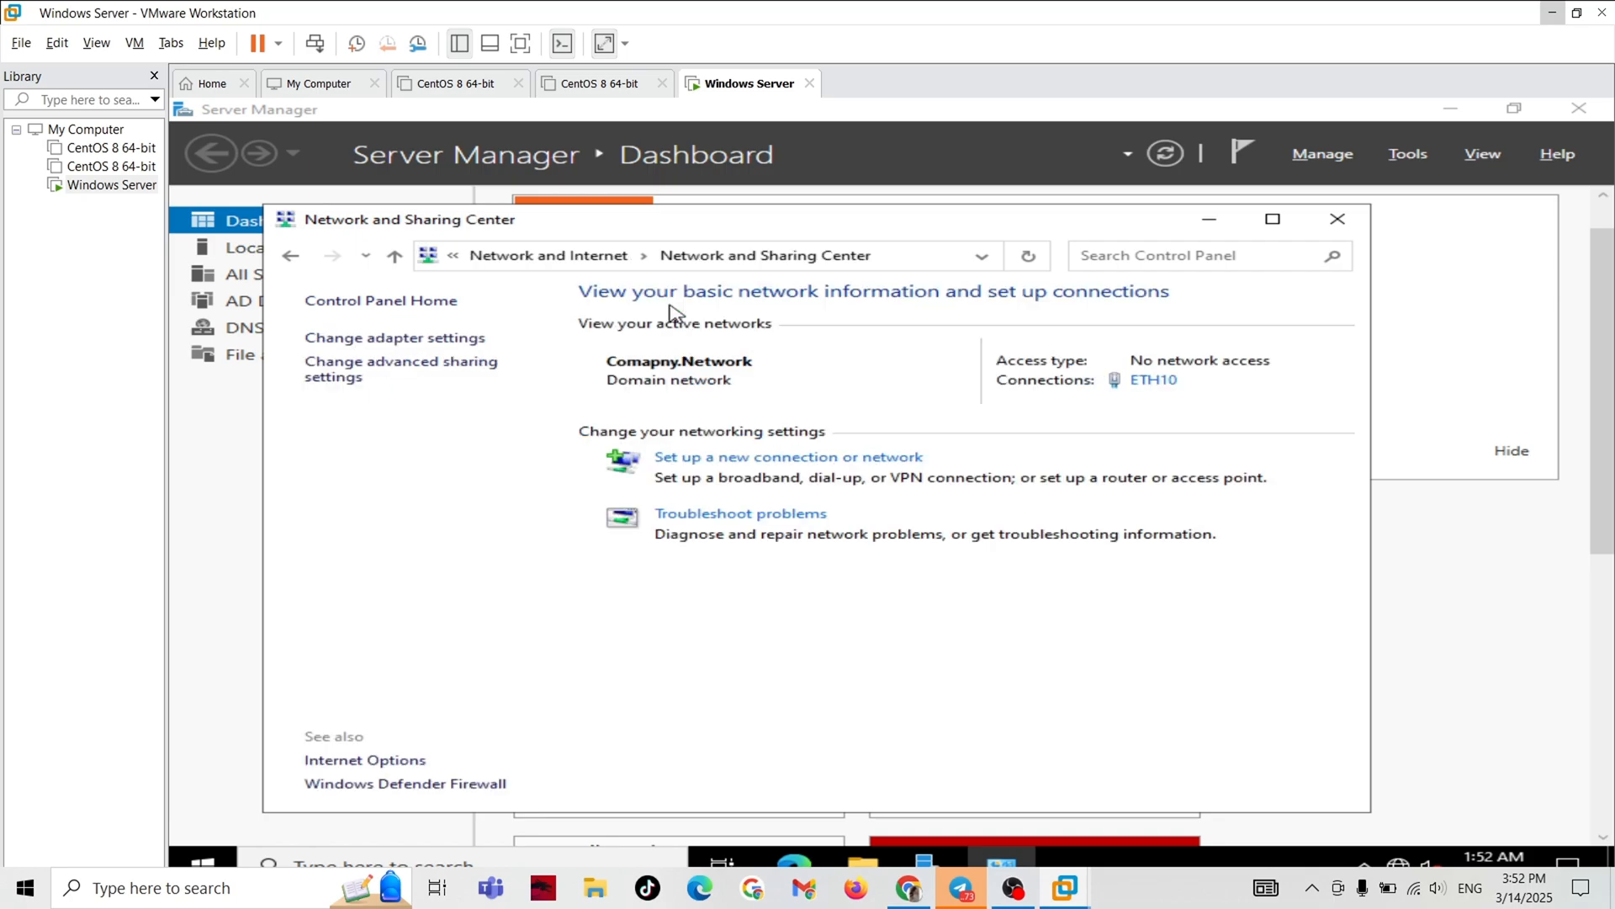
{"action": "left_click", "coordinate": [457, 345]}
Open the Internet Protocol Version 4 (TCP/IPv4) properties of the ETH10 adapter.
{"action": "left_click", "coordinate": [468, 254]}
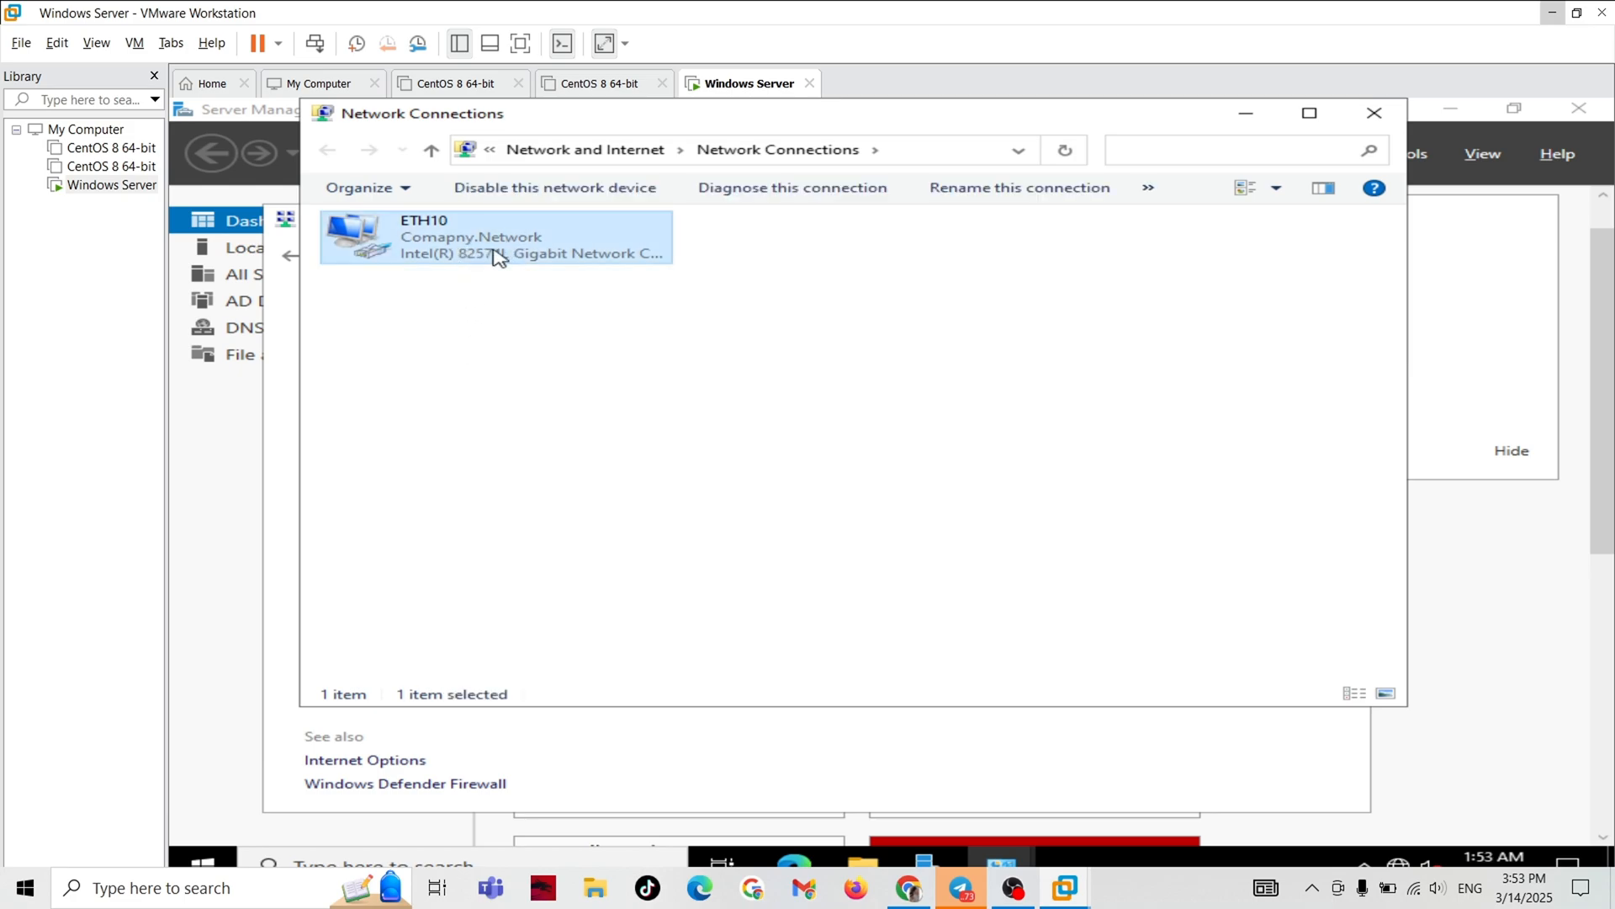
{"action": "right_click", "coordinate": [455, 242]}
{"action": "right_click", "coordinate": [423, 234]}
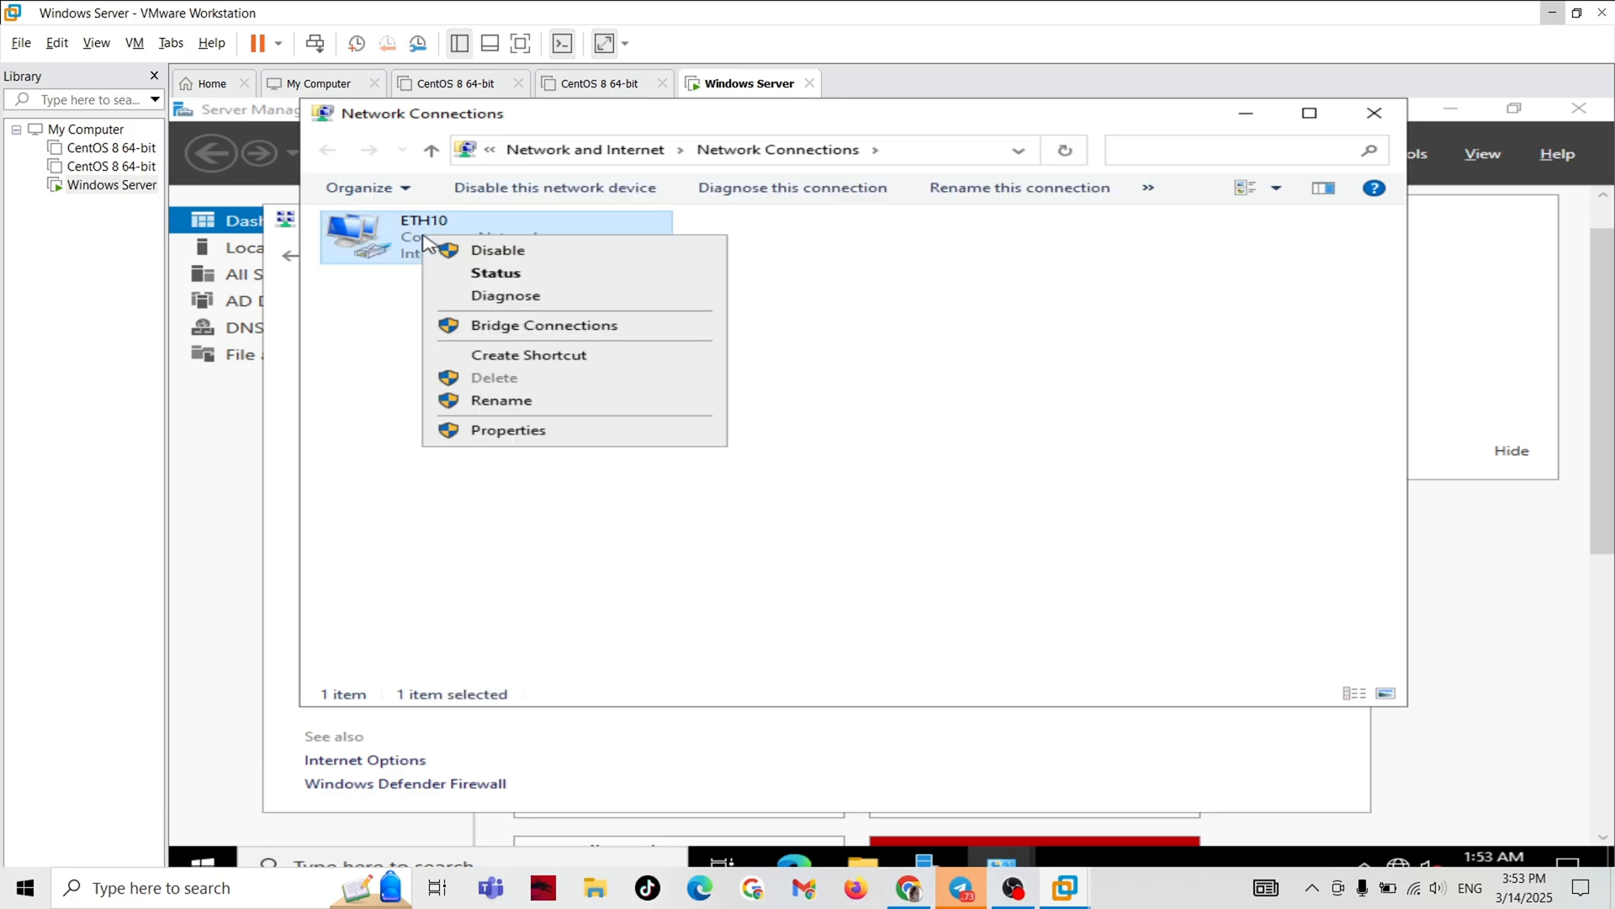
{"action": "left_click", "coordinate": [477, 431]}
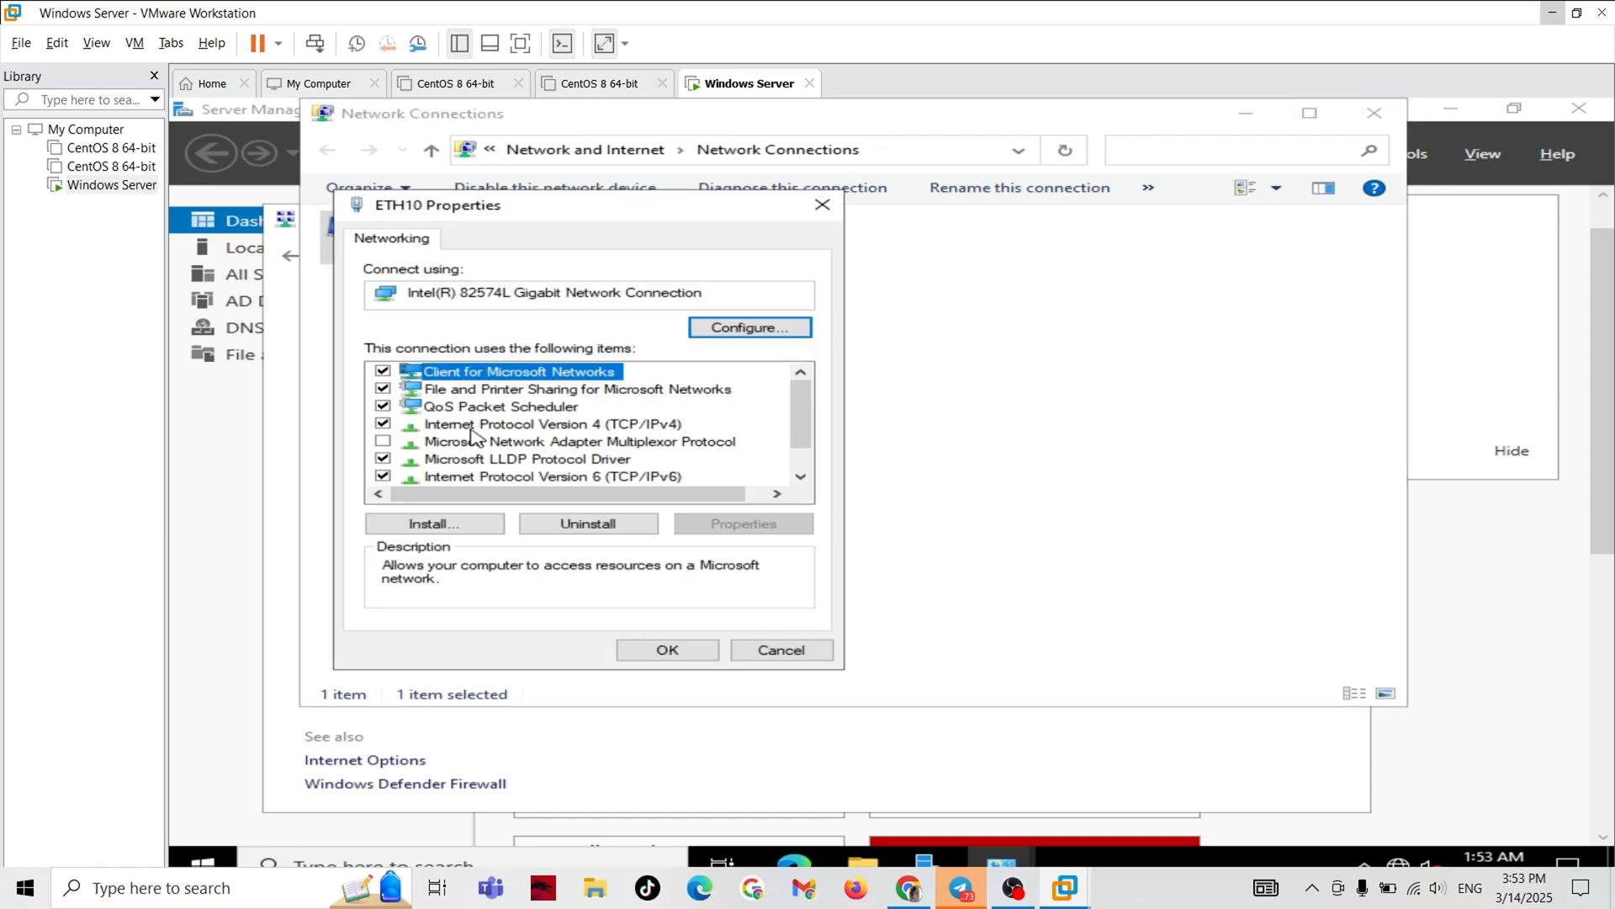
{"action": "left_click", "coordinate": [558, 427]}
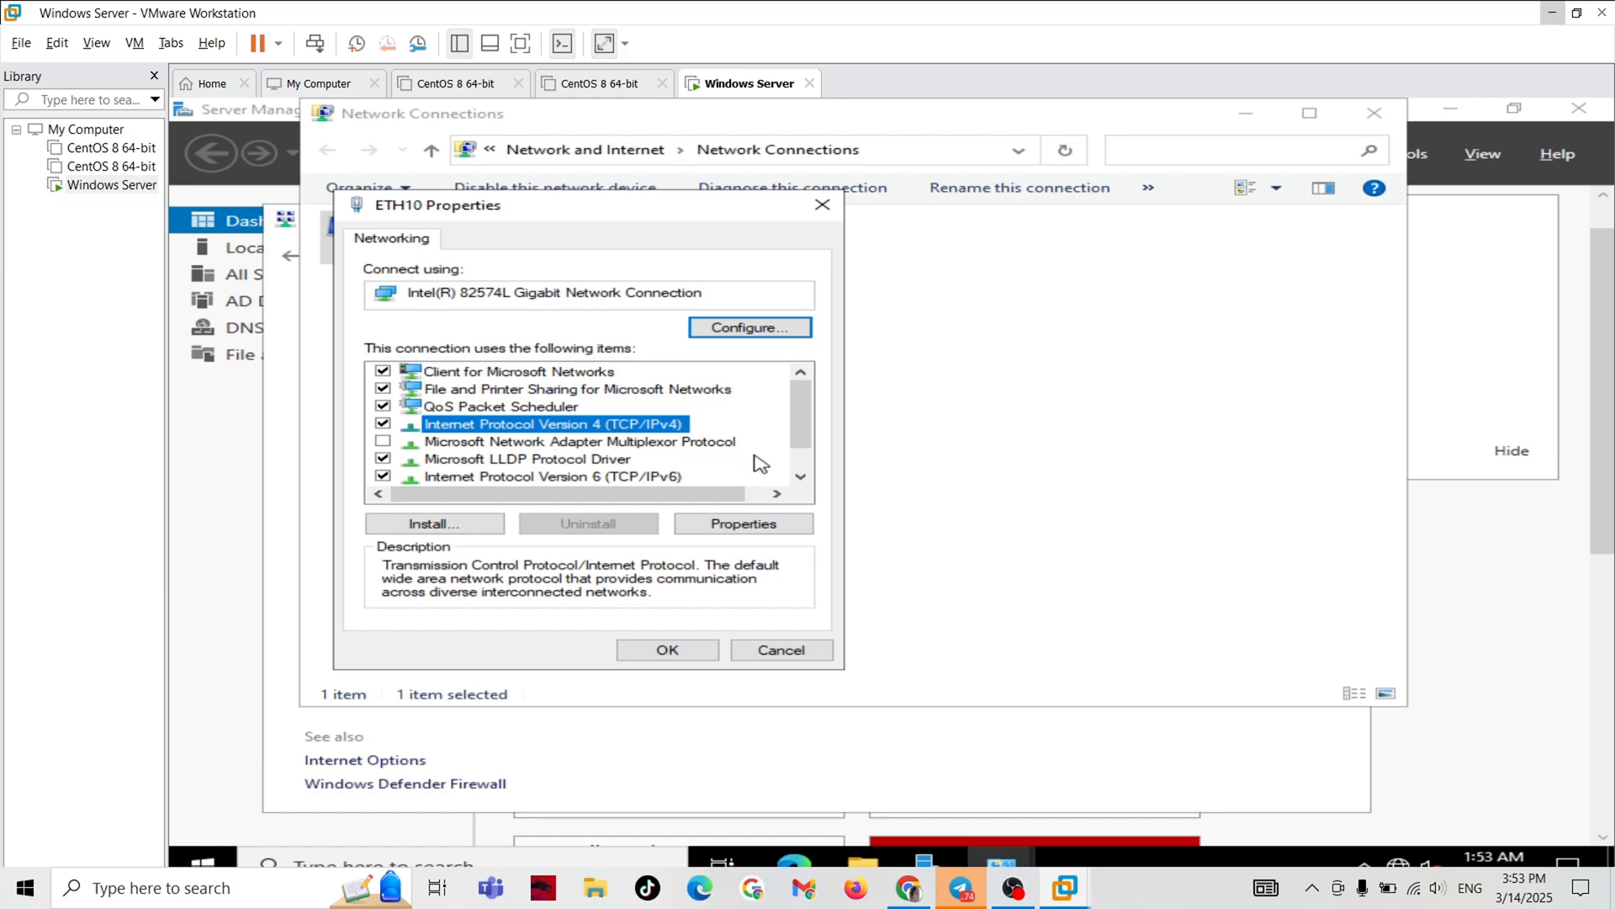
{"action": "left_click", "coordinate": [764, 529]}
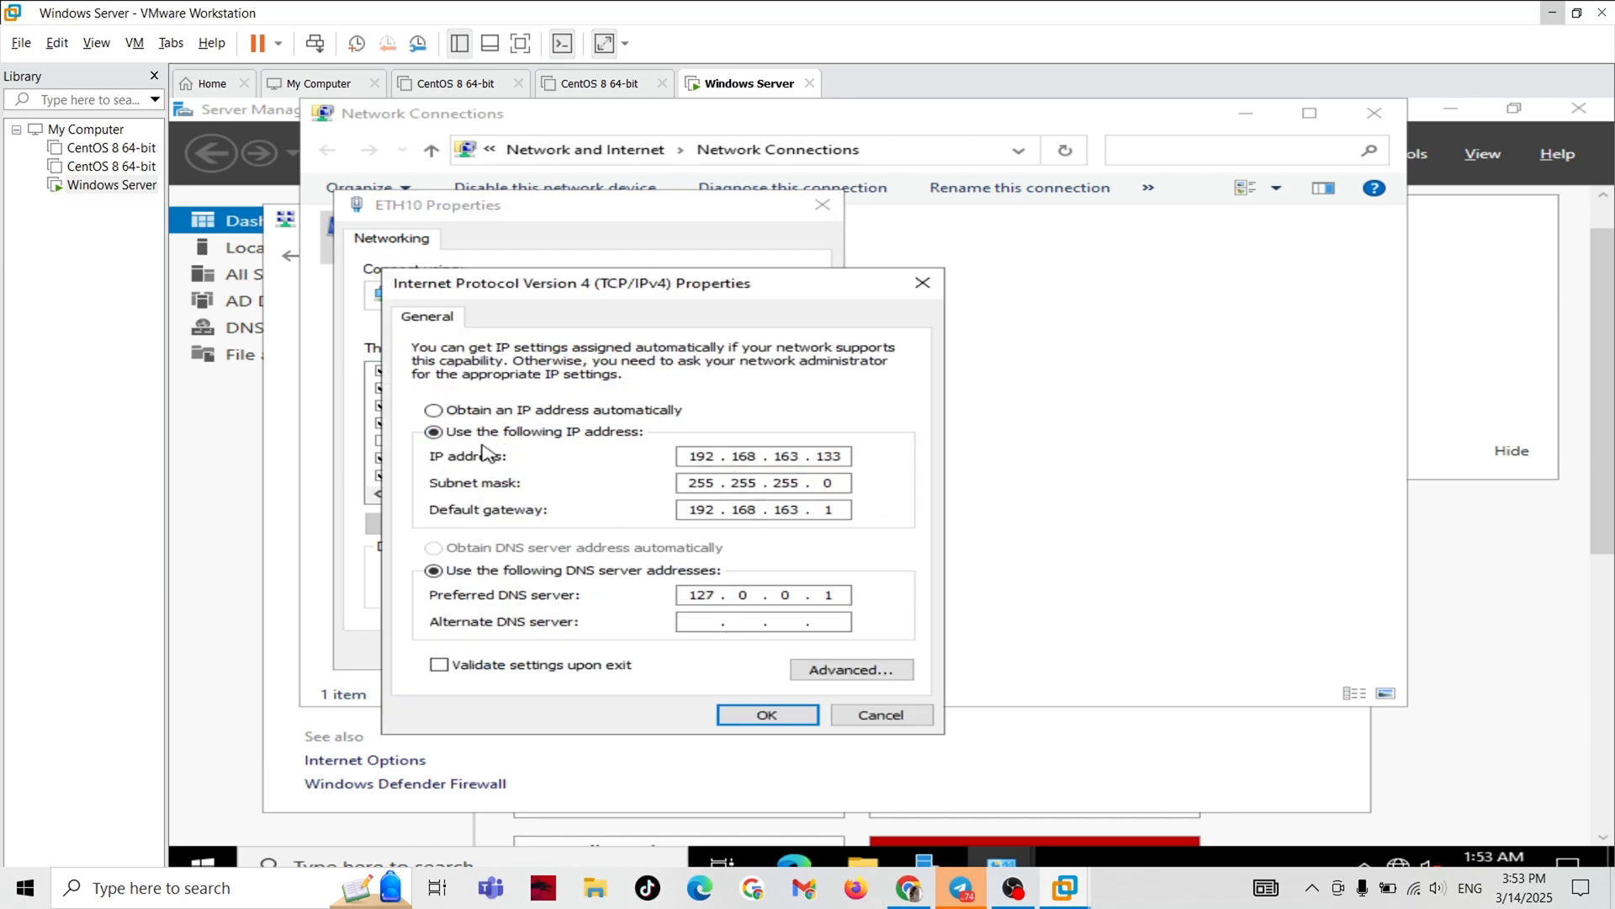
Assign ETH10 the static IP address 192.168.163.133, subnet mask 255.255.255.0 and default gateway 192.168.163.1, and close the network windows.
{"action": "left_click", "coordinate": [433, 410]}
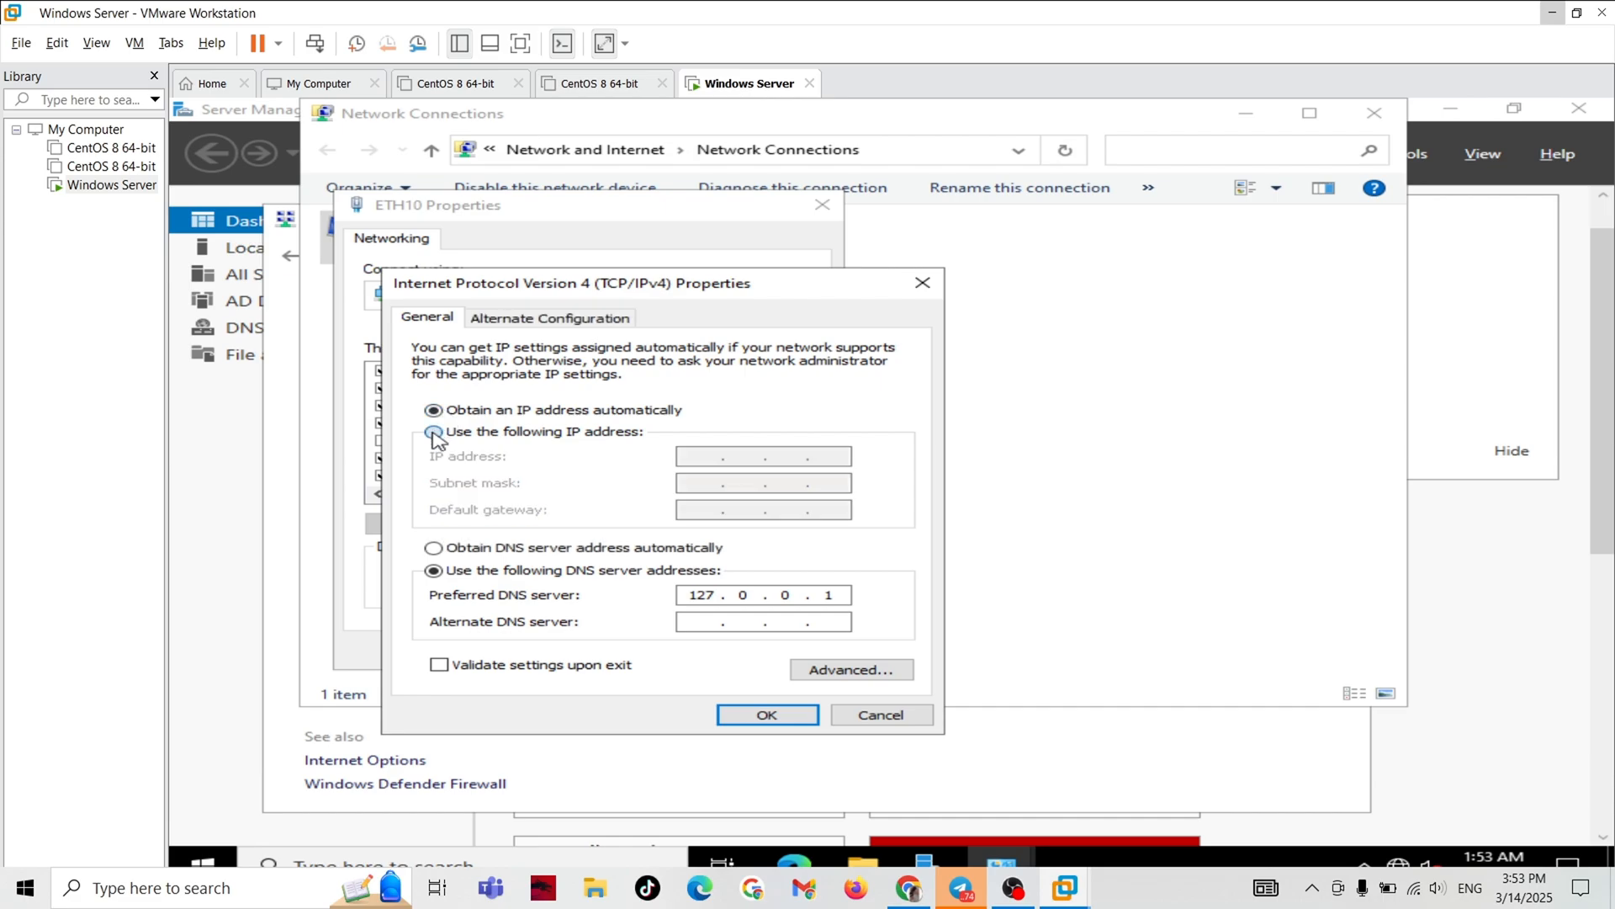
{"action": "left_click", "coordinate": [434, 432]}
{"action": "left_click", "coordinate": [433, 410]}
{"action": "left_click", "coordinate": [435, 432]}
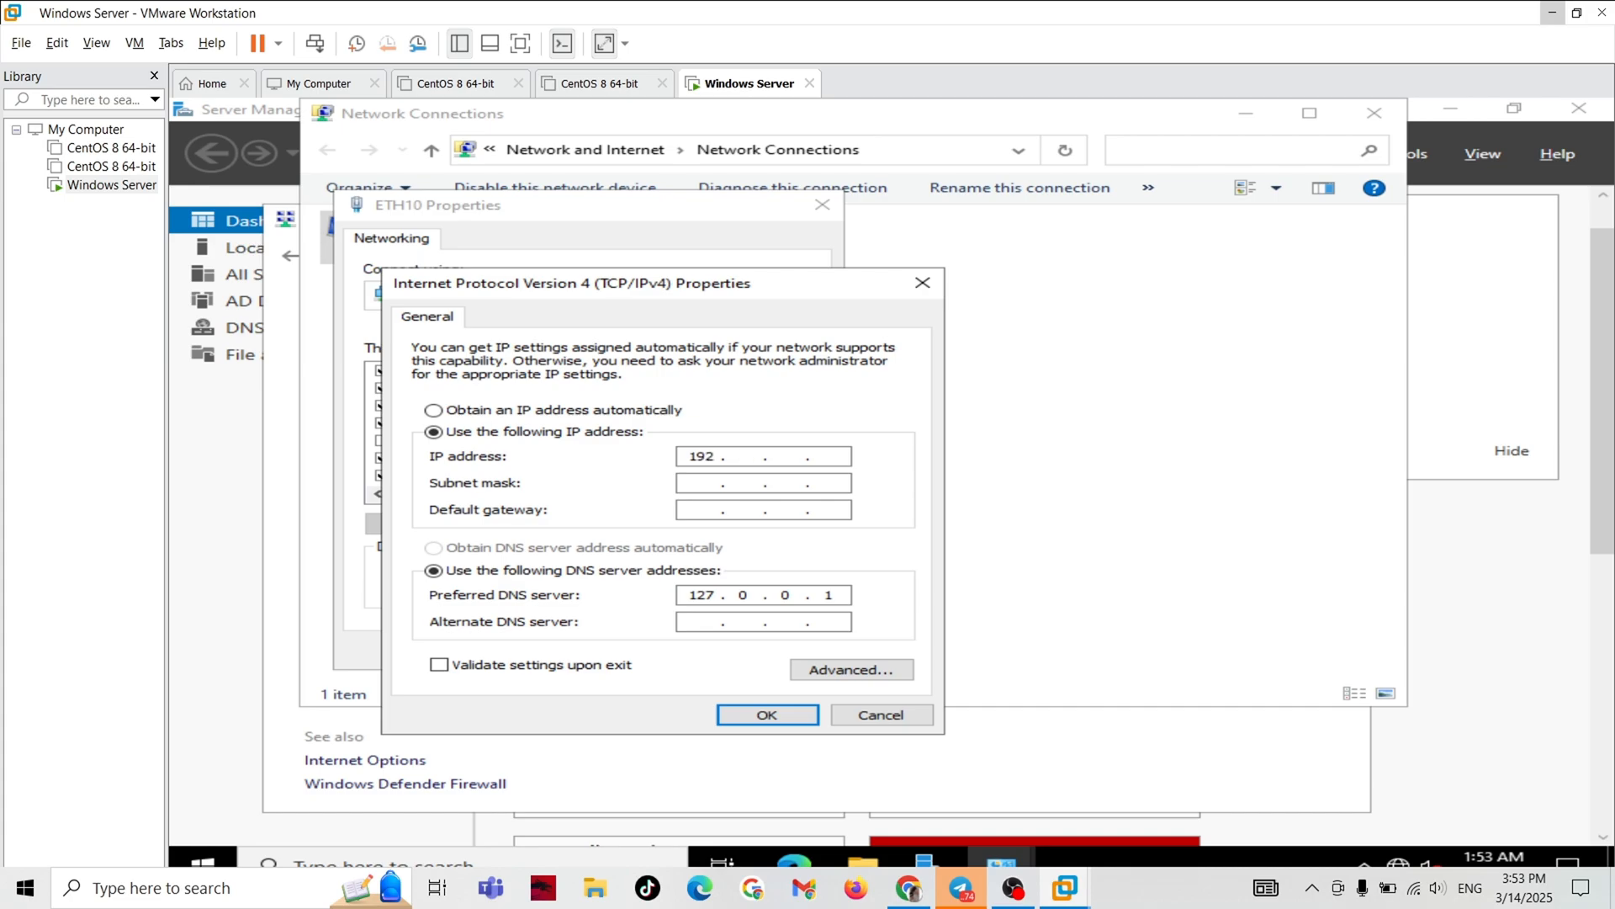
{"action": "type", "text": "68"}
{"action": "left_click", "coordinate": [708, 488]}
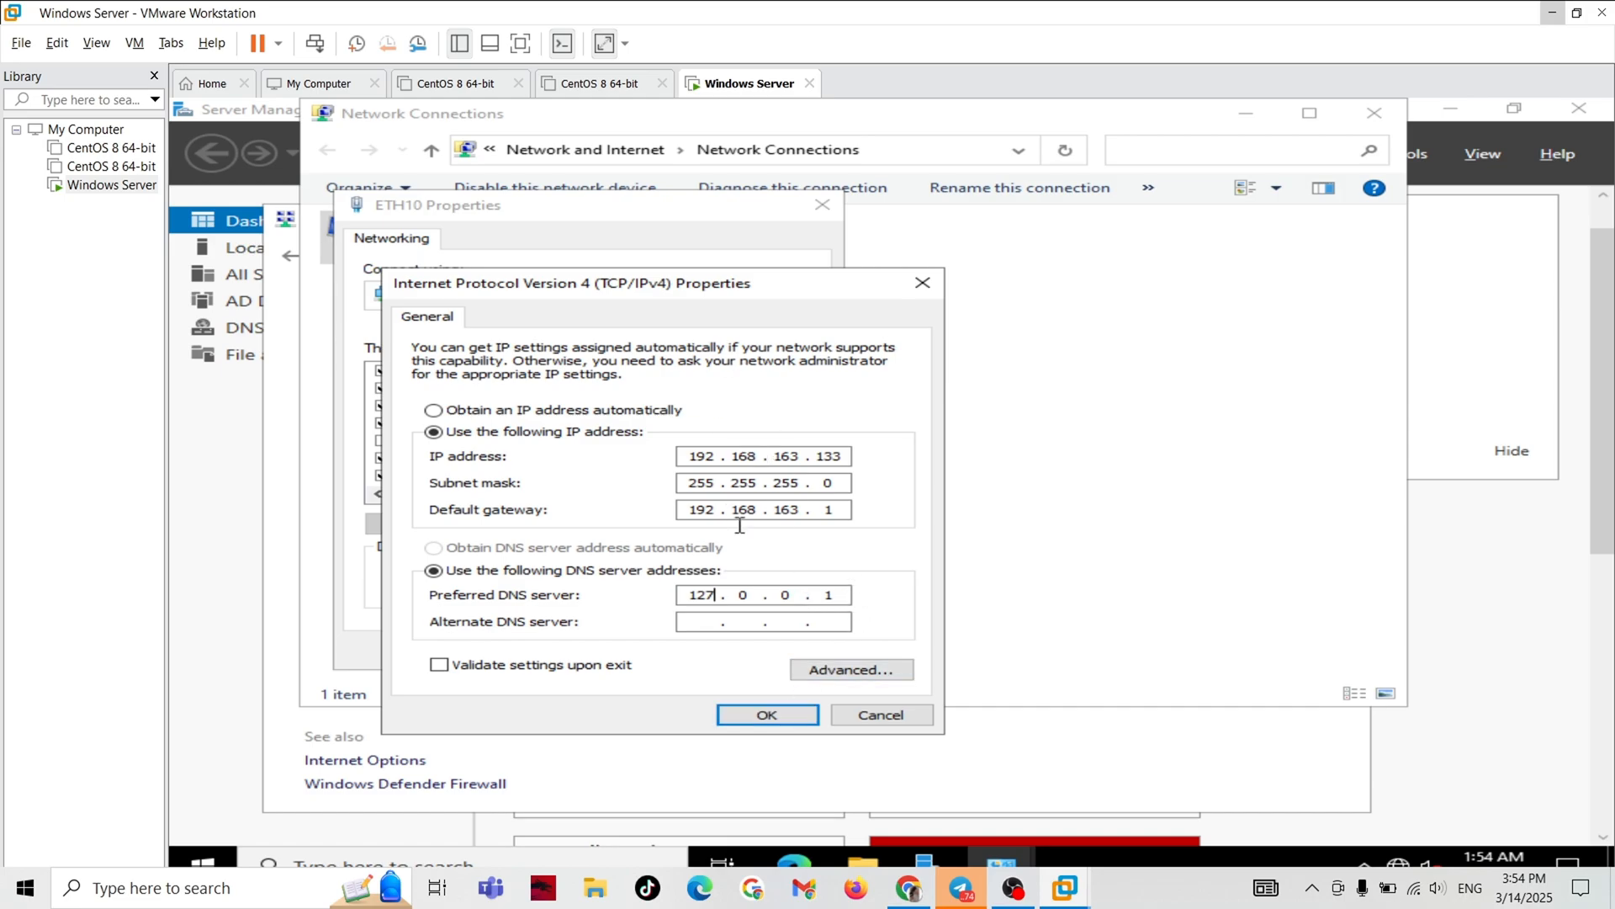
{"action": "left_click", "coordinate": [765, 721]}
{"action": "left_click", "coordinate": [667, 650]}
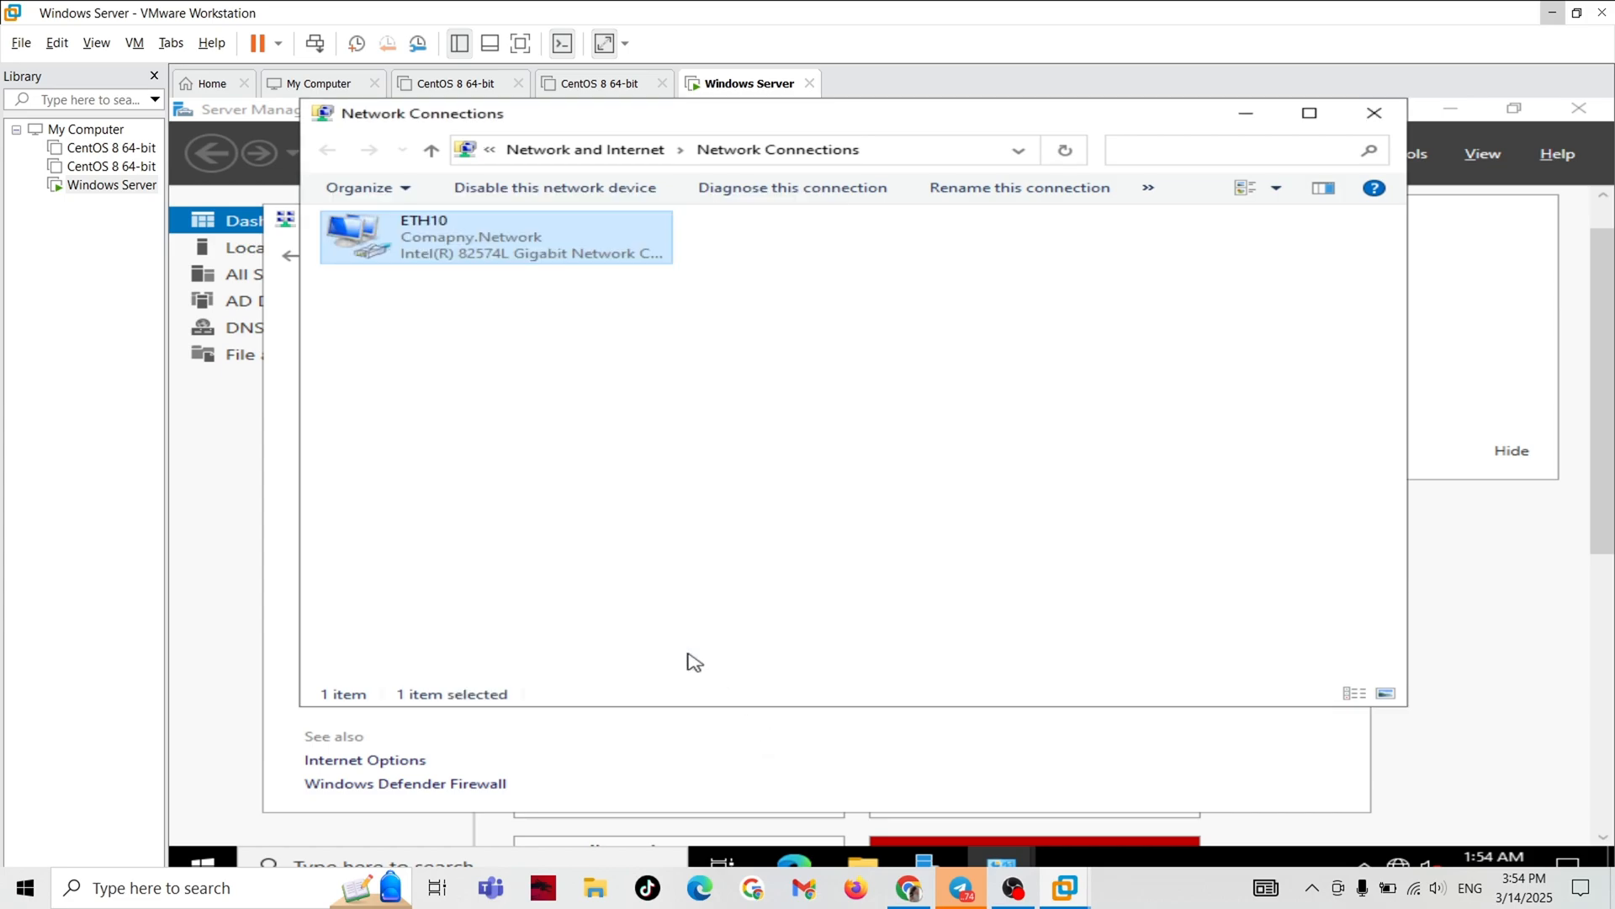
{"action": "left_click", "coordinate": [1384, 116]}
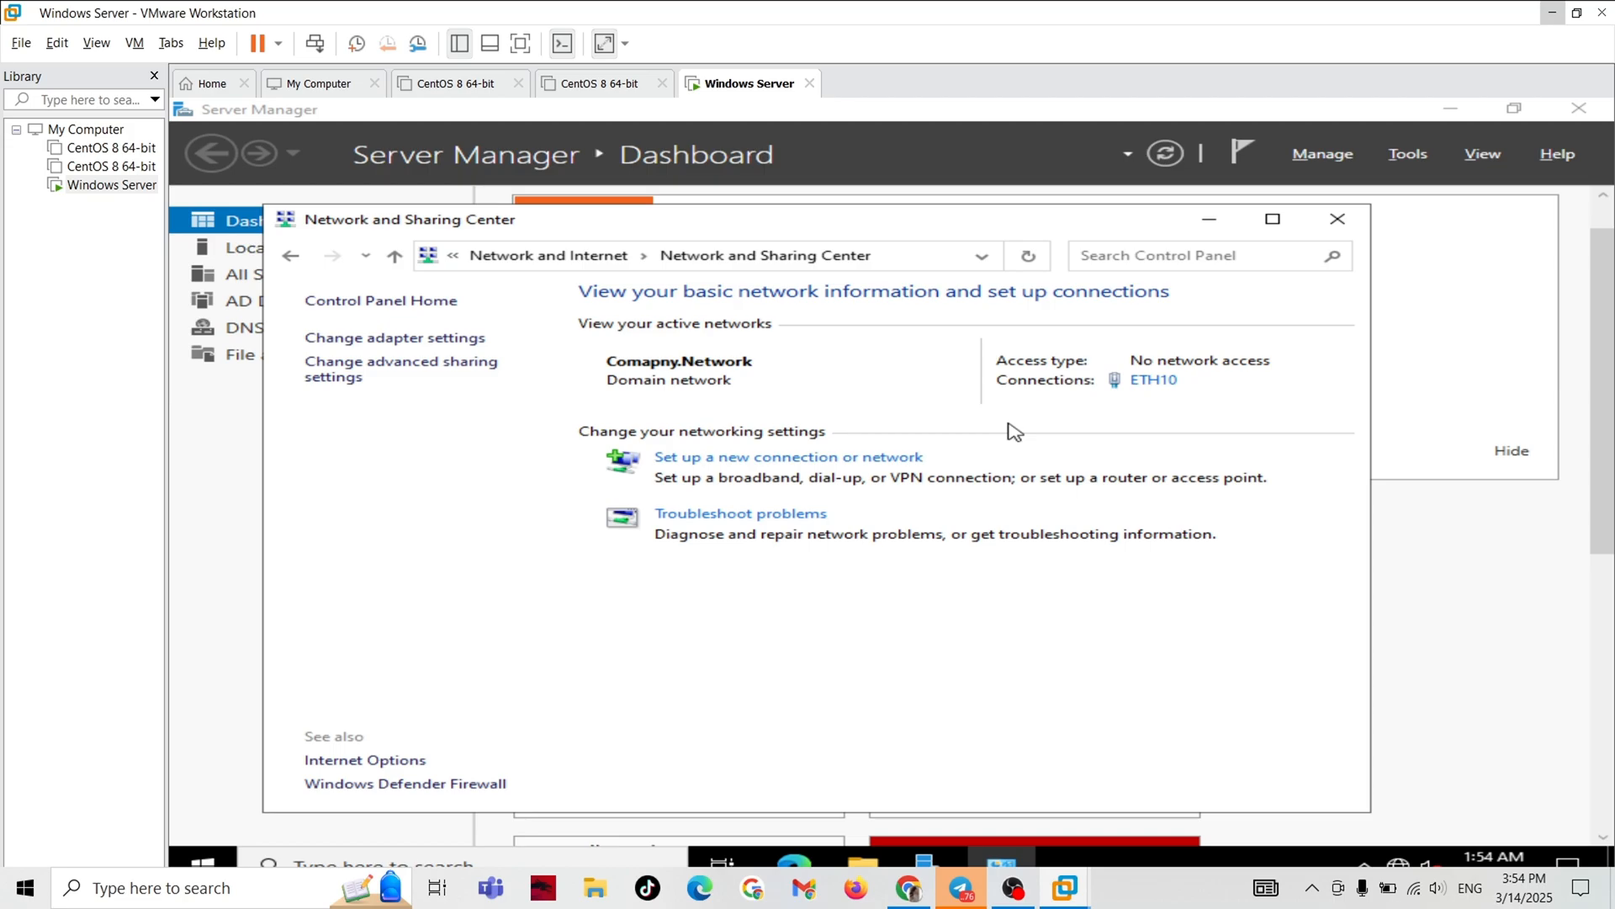
{"action": "left_click", "coordinate": [1340, 216]}
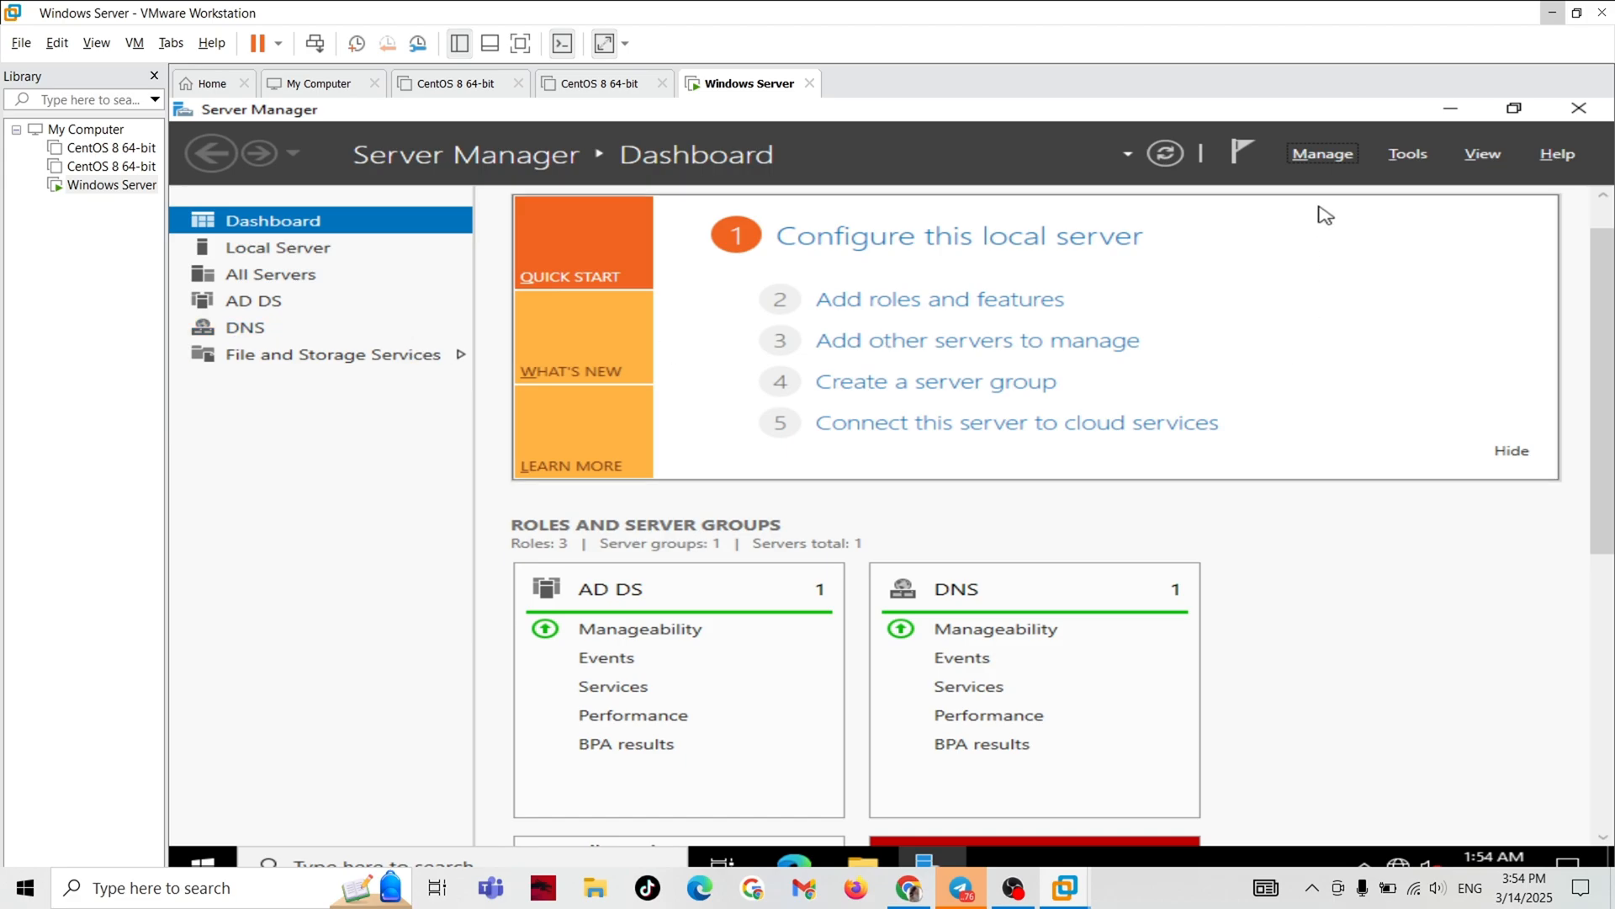
Review the roles and features pages of the Add Roles and Features Wizard for a role-based installation, and close it without installing.
{"action": "left_click", "coordinate": [1324, 154]}
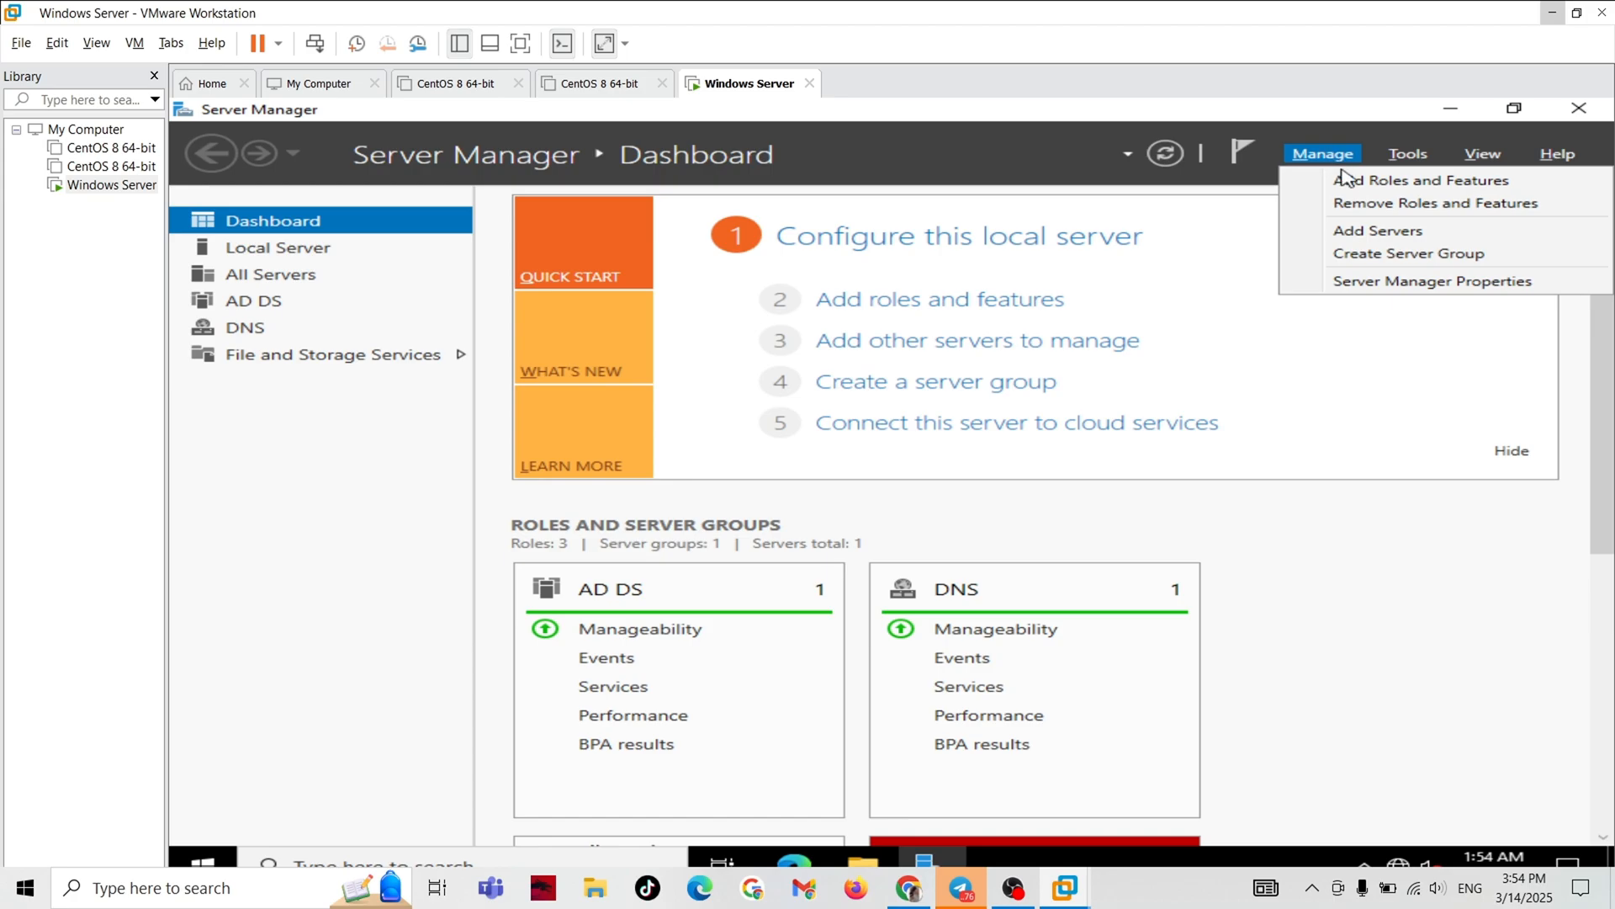
{"action": "left_click", "coordinate": [1352, 182]}
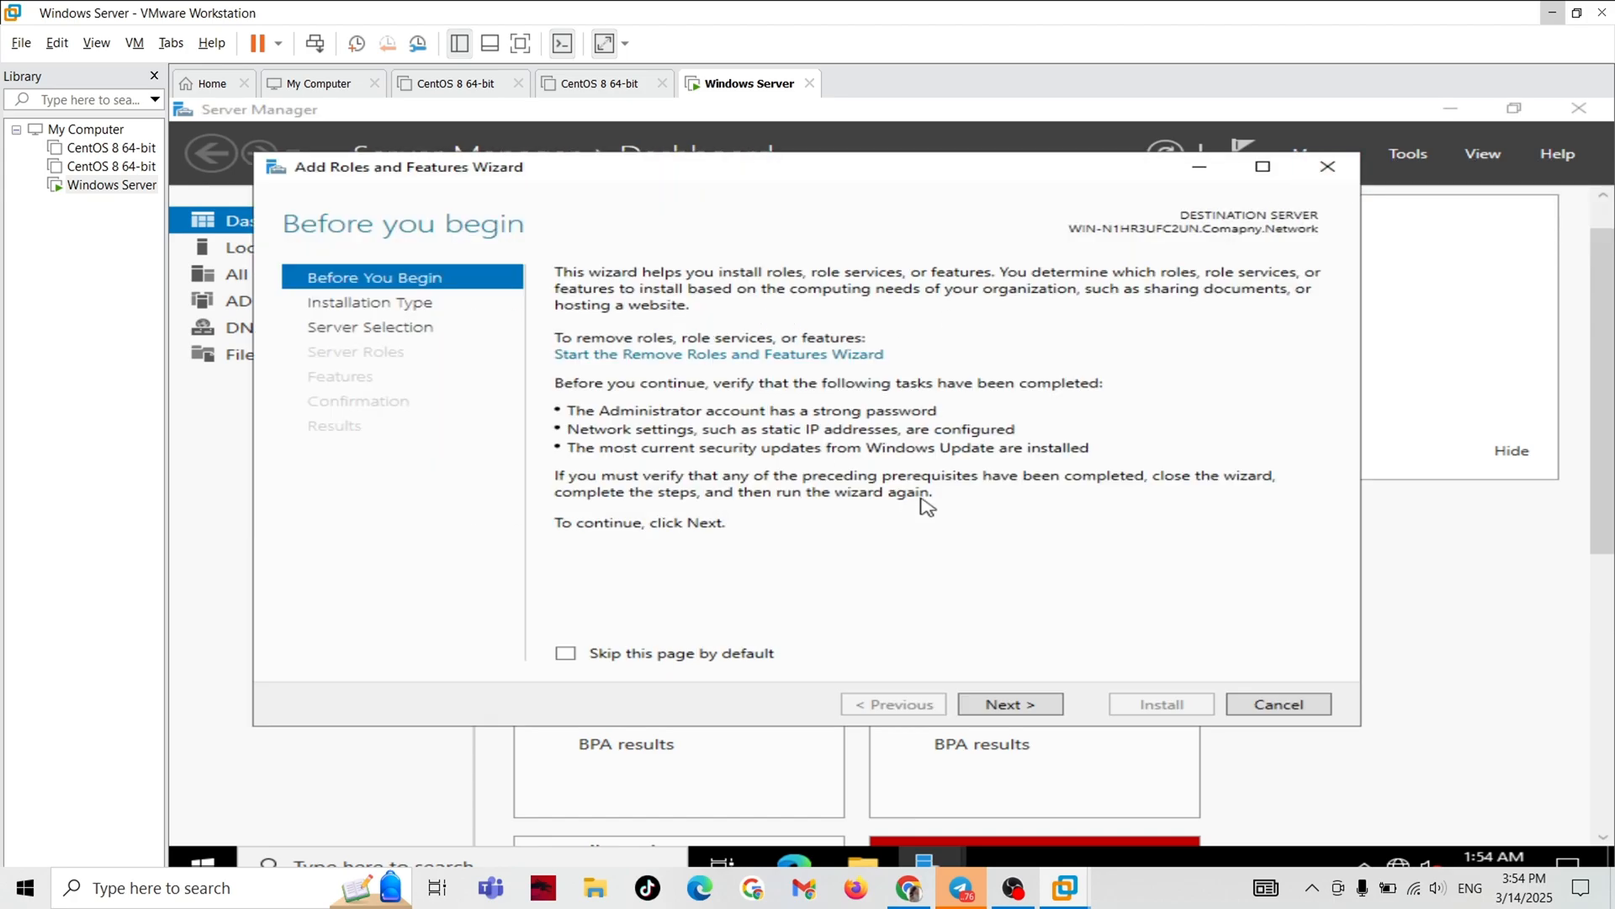
{"action": "left_click", "coordinate": [1025, 708]}
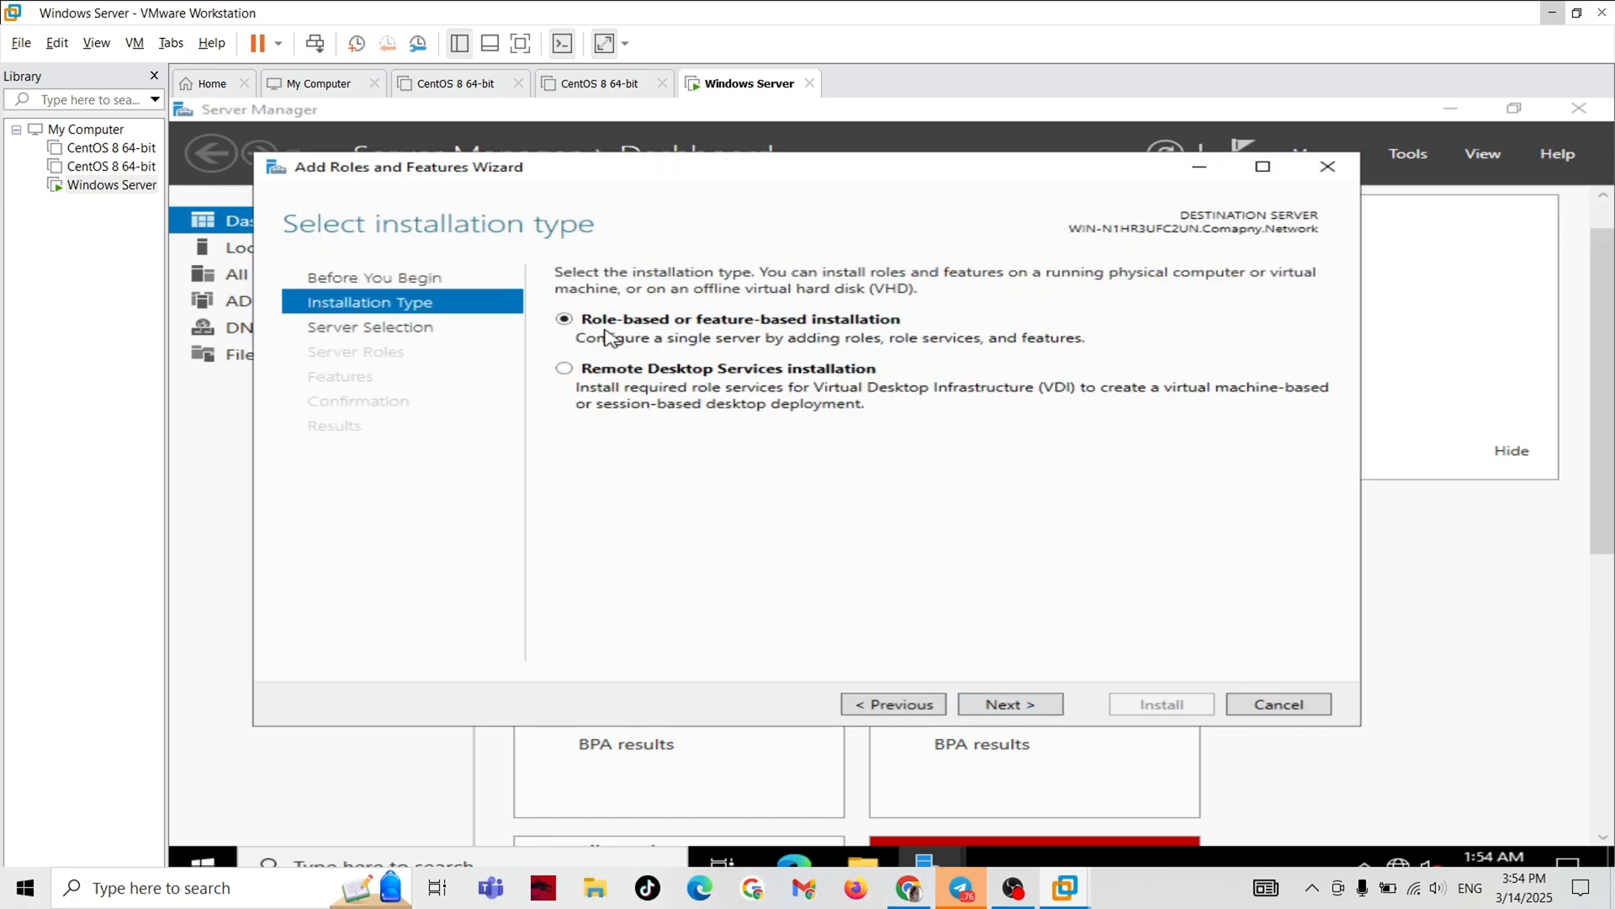
{"action": "left_click", "coordinate": [1049, 709]}
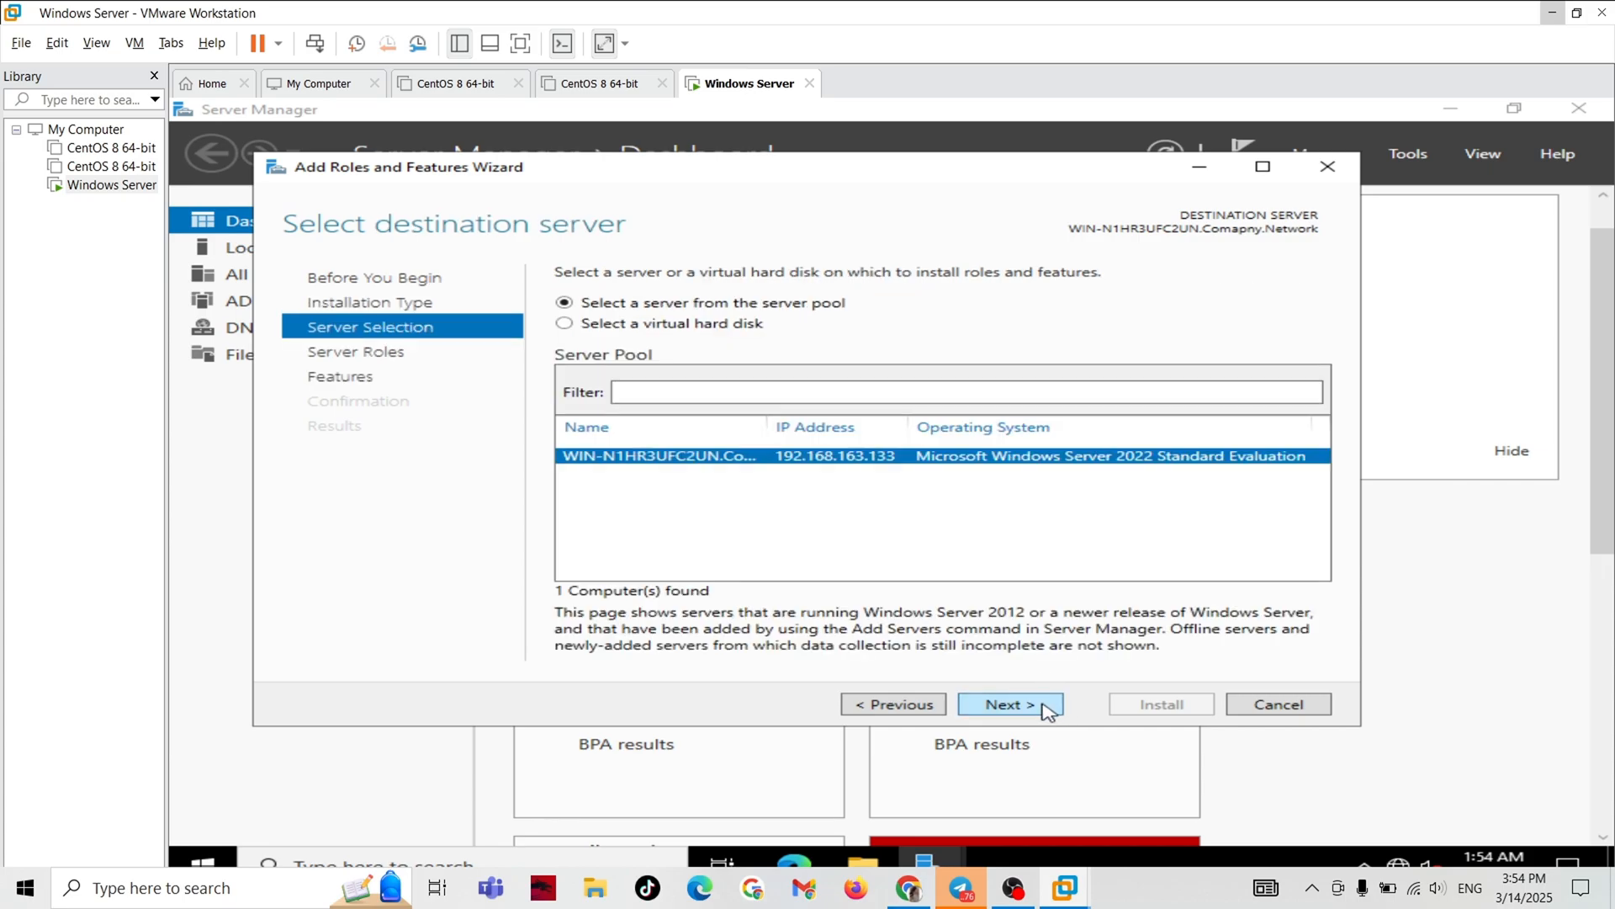
{"action": "left_click", "coordinate": [1049, 709]}
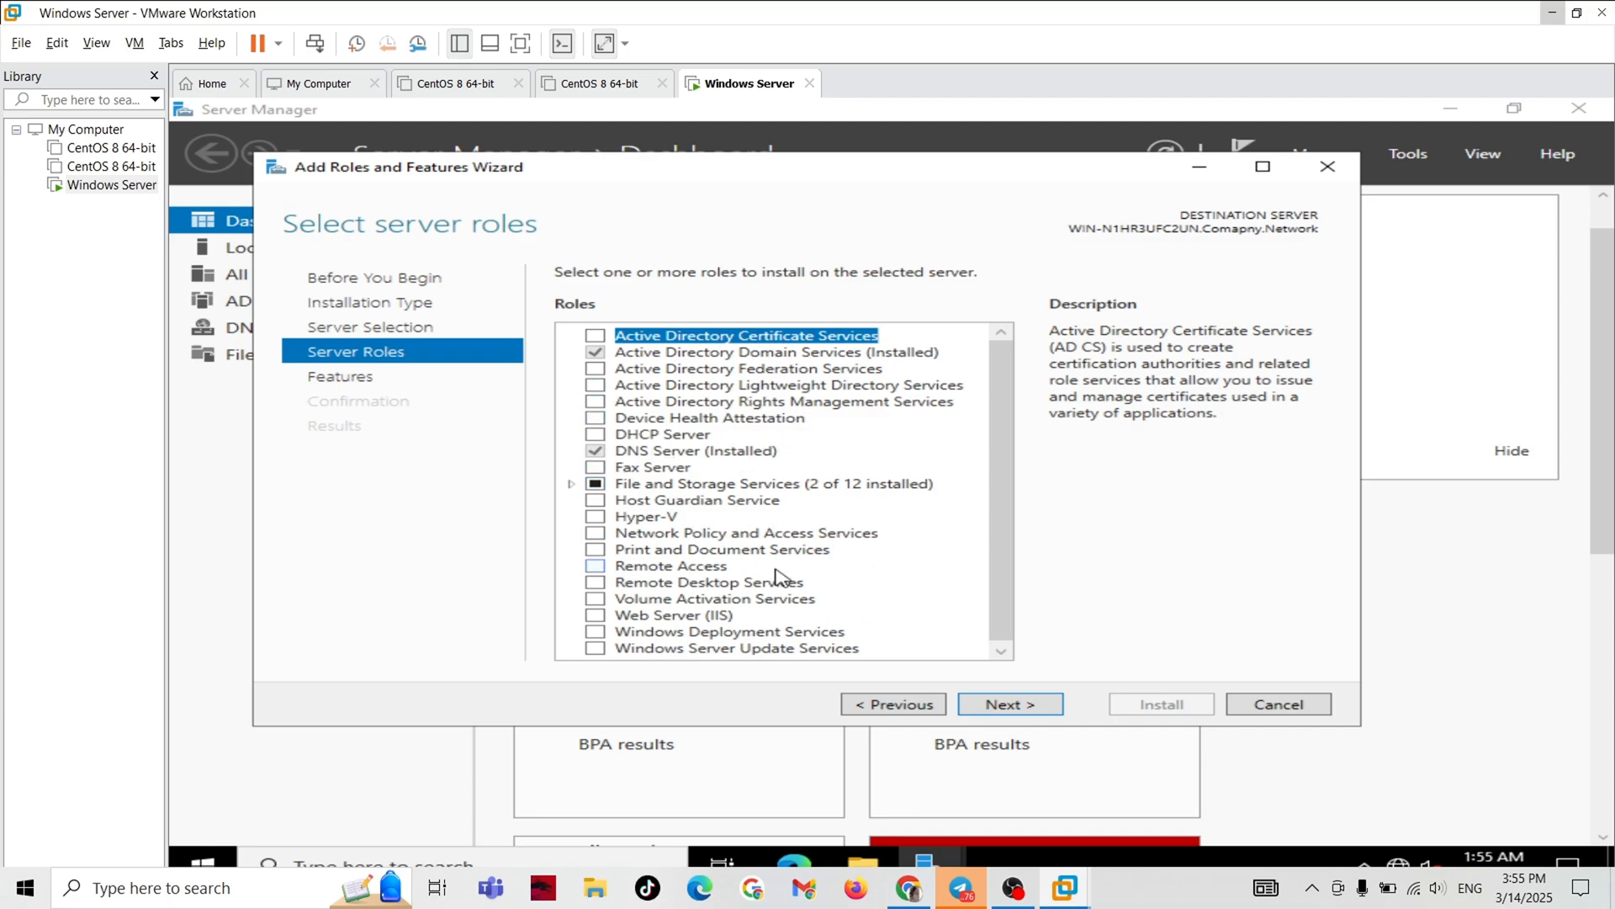
{"action": "left_click", "coordinate": [1002, 652]}
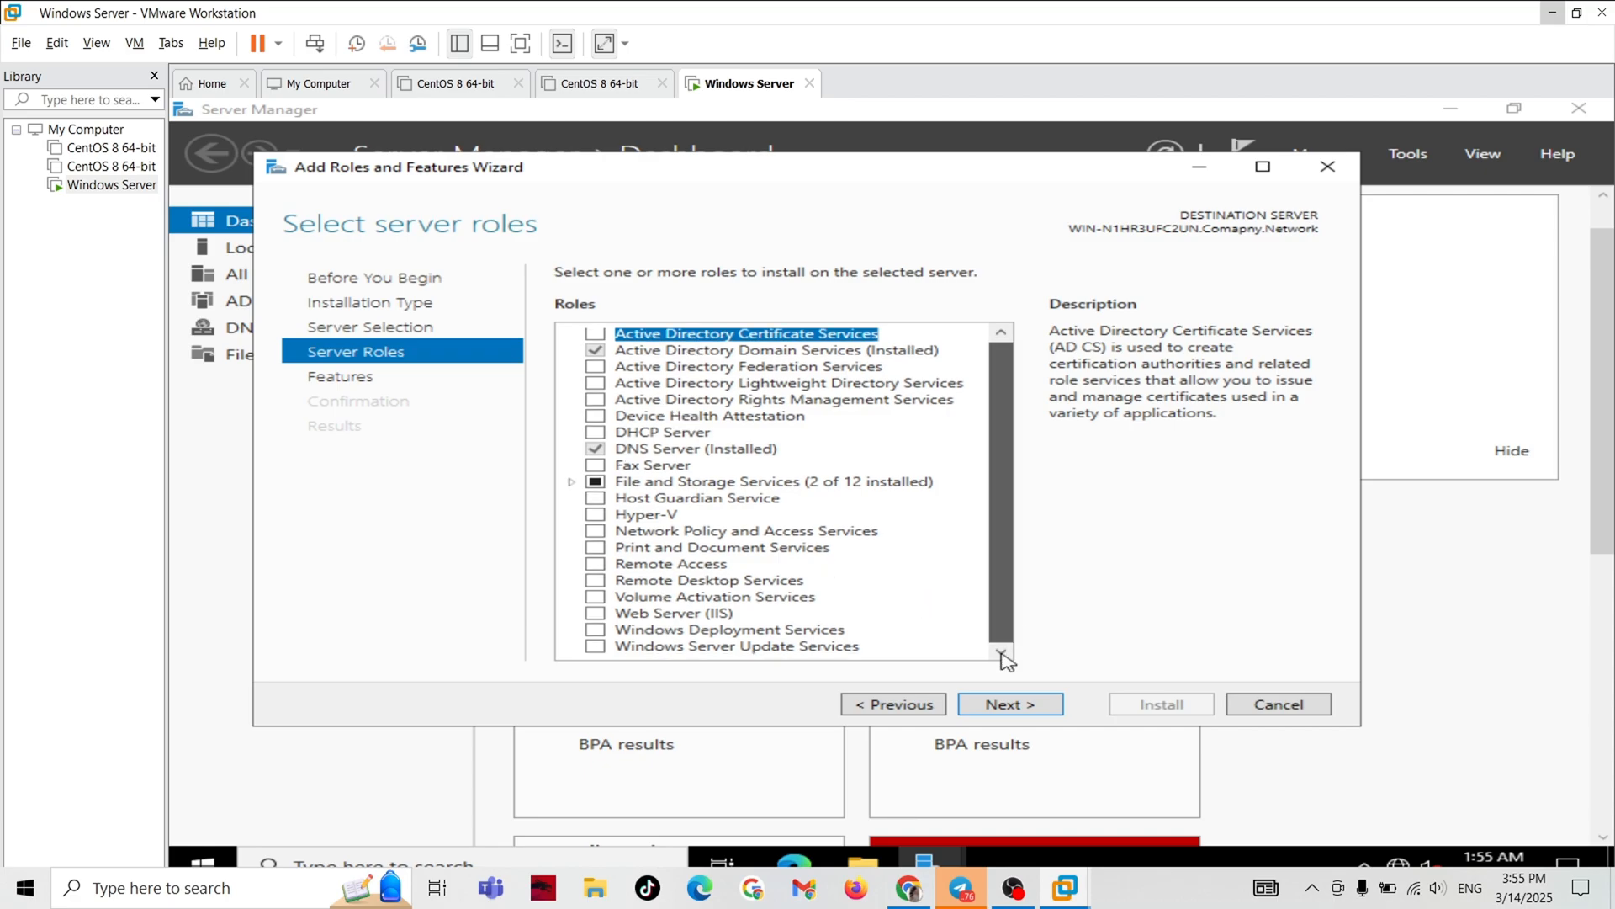
{"action": "left_click", "coordinate": [1026, 710]}
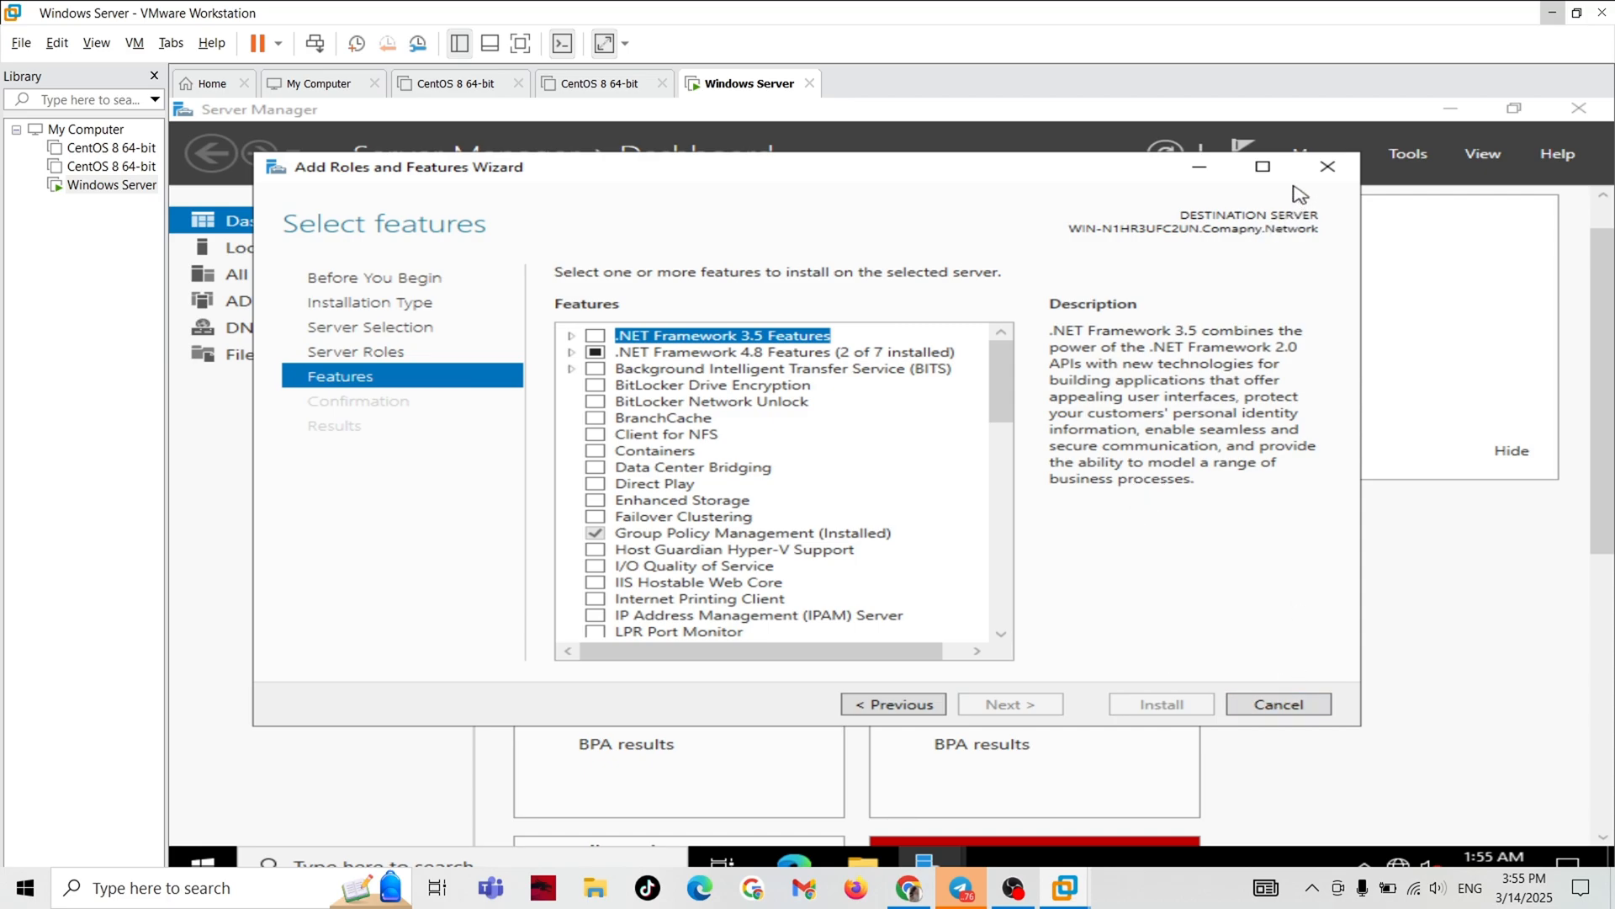
{"action": "left_click", "coordinate": [1327, 173]}
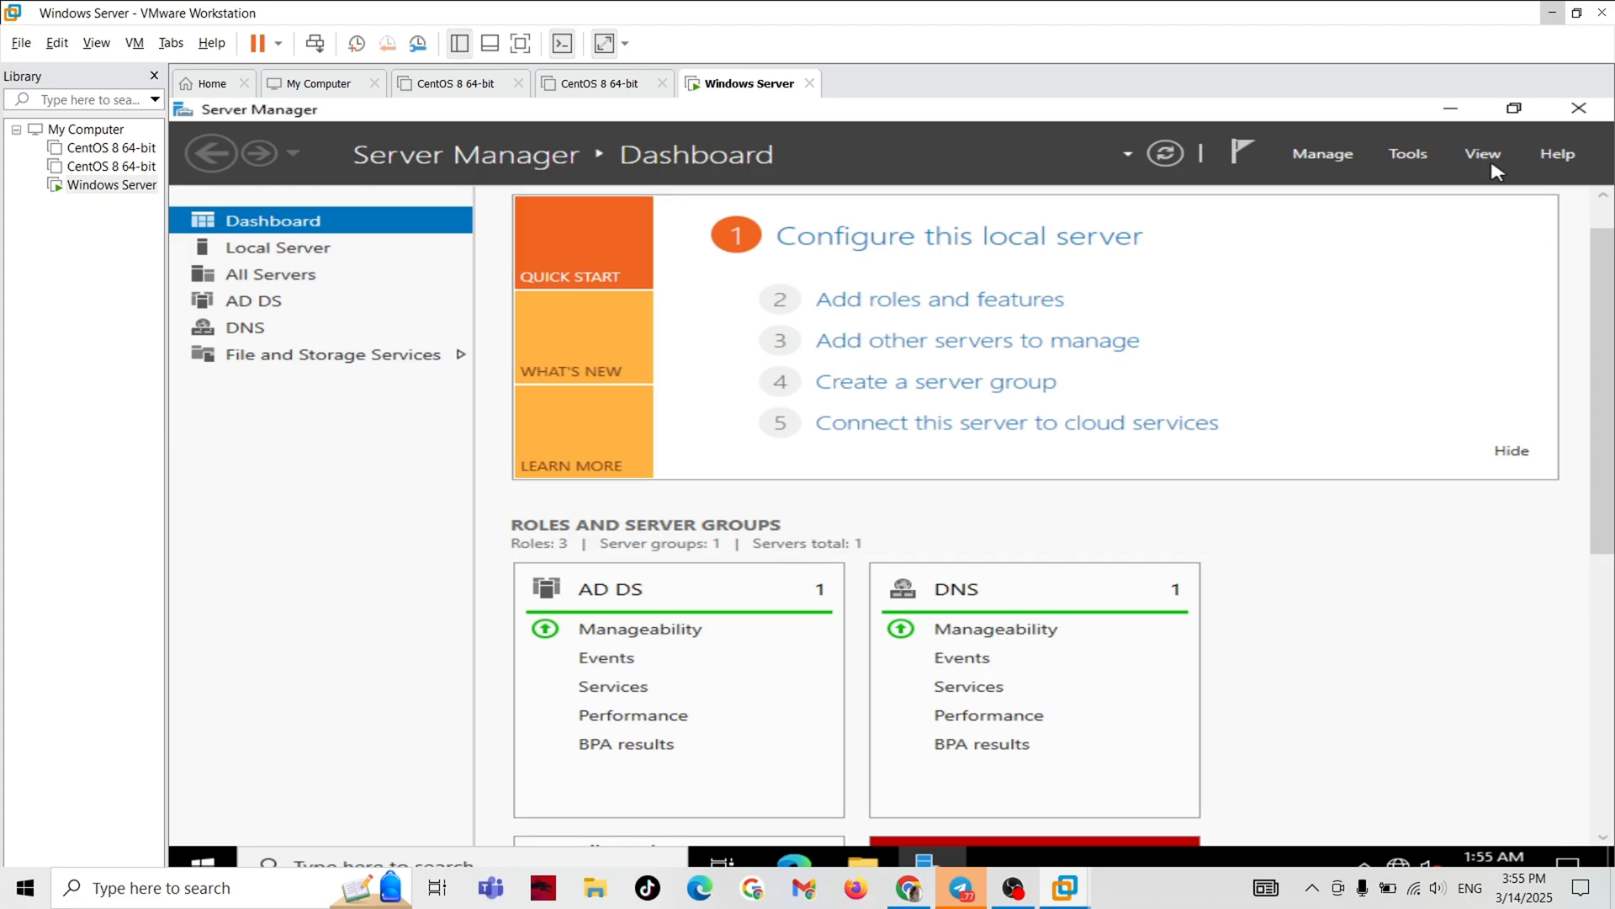
{"action": "left_click", "coordinate": [1409, 155]}
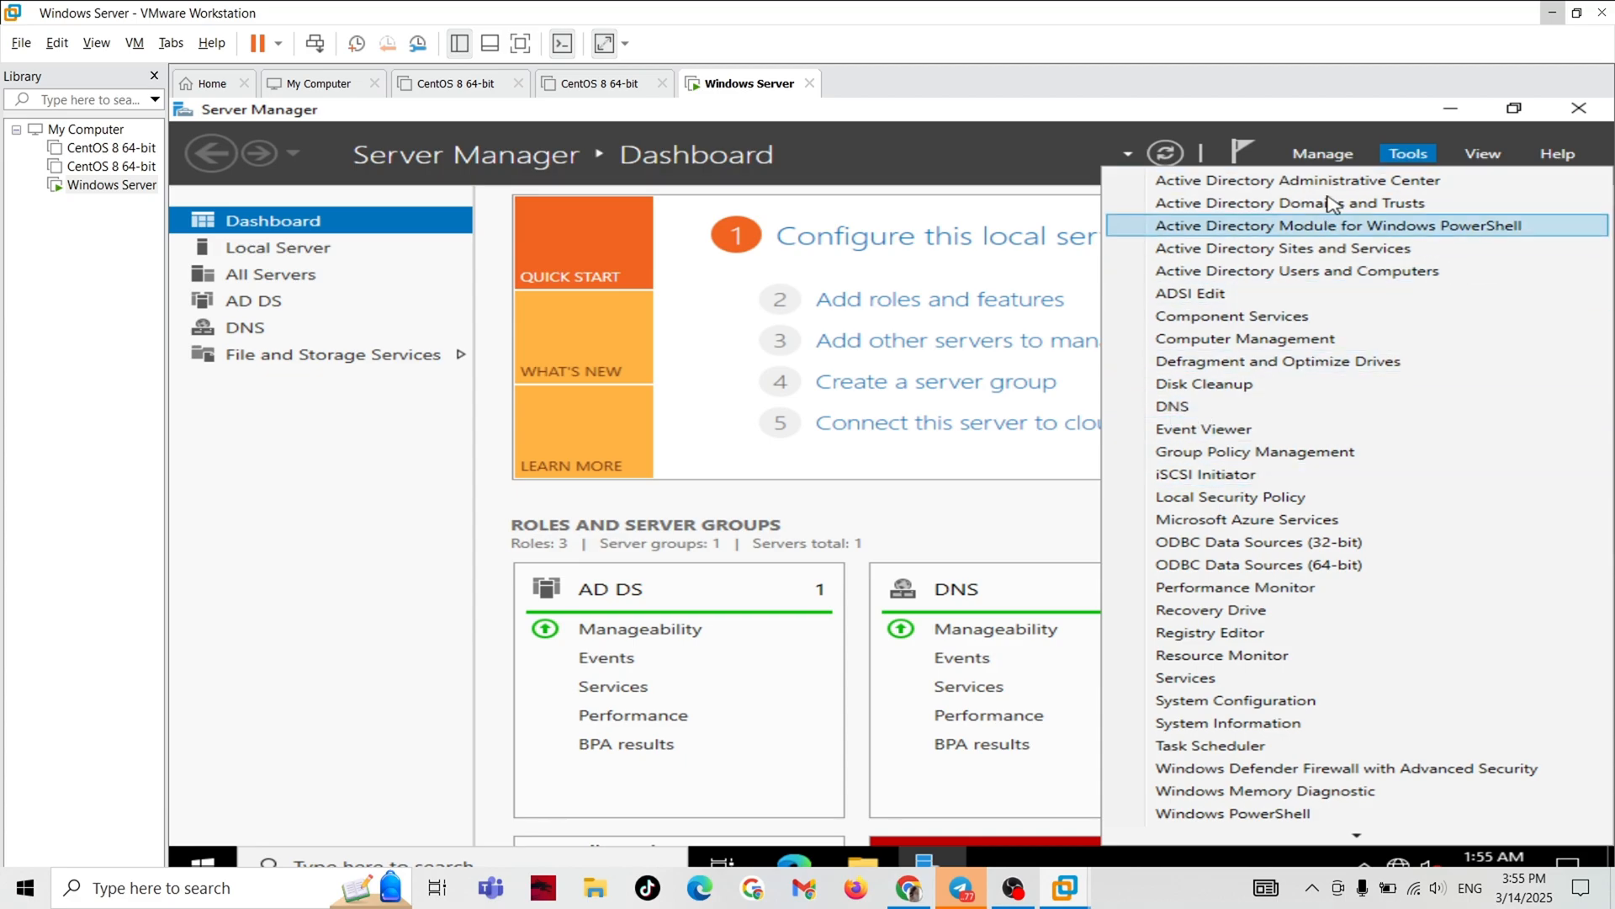
{"action": "left_click", "coordinate": [1404, 154]}
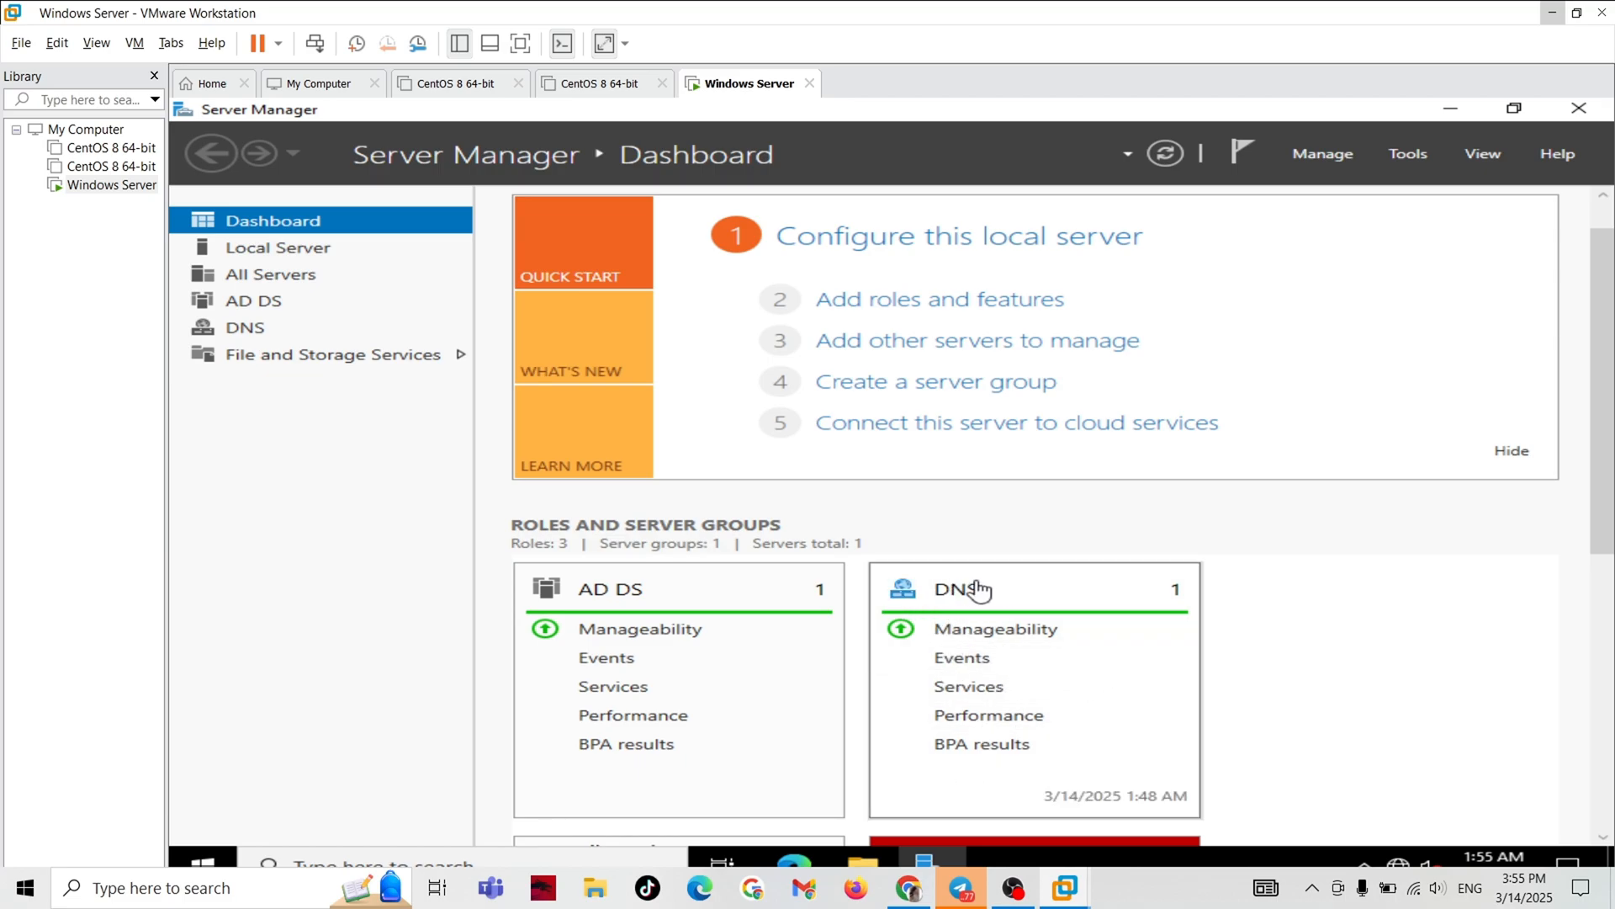
{"action": "scroll", "coordinate": [968, 585], "scroll_direction": "down", "scroll_amount": 3}
{"action": "scroll", "coordinate": [966, 577], "scroll_direction": "up", "scroll_amount": 1}
{"action": "scroll", "coordinate": [972, 543], "scroll_direction": "up", "scroll_amount": 1}
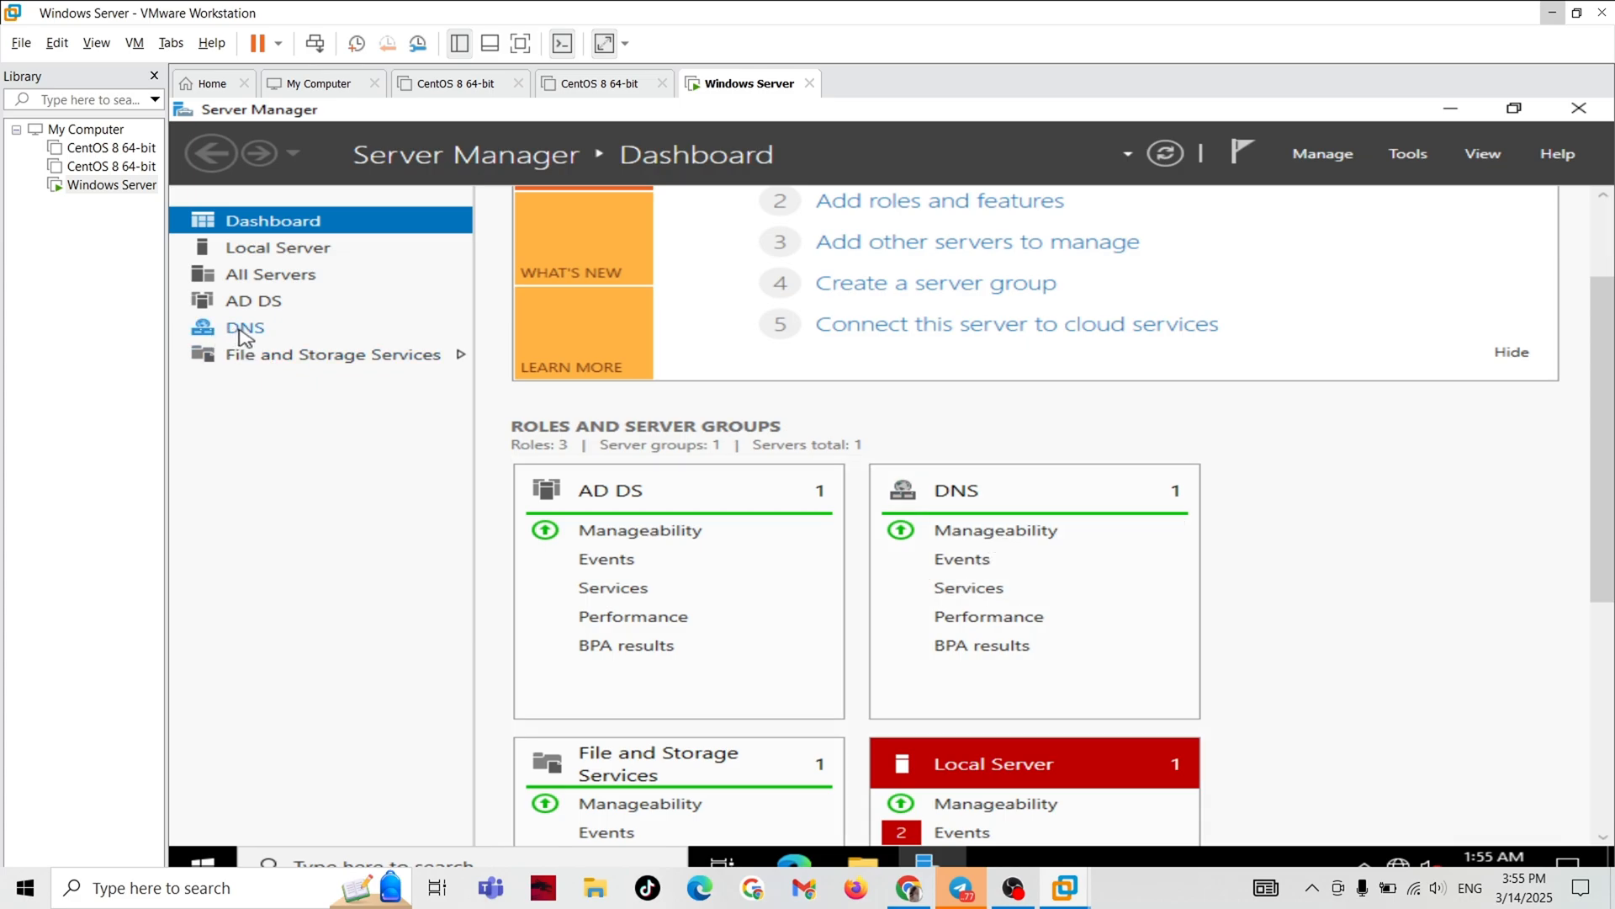
{"action": "scroll", "coordinate": [1094, 450], "scroll_direction": "up", "scroll_amount": 2}
Open DNS Manager and expand the Forward Lookup Zones of the local DNS server.
{"action": "left_click", "coordinate": [1412, 156]}
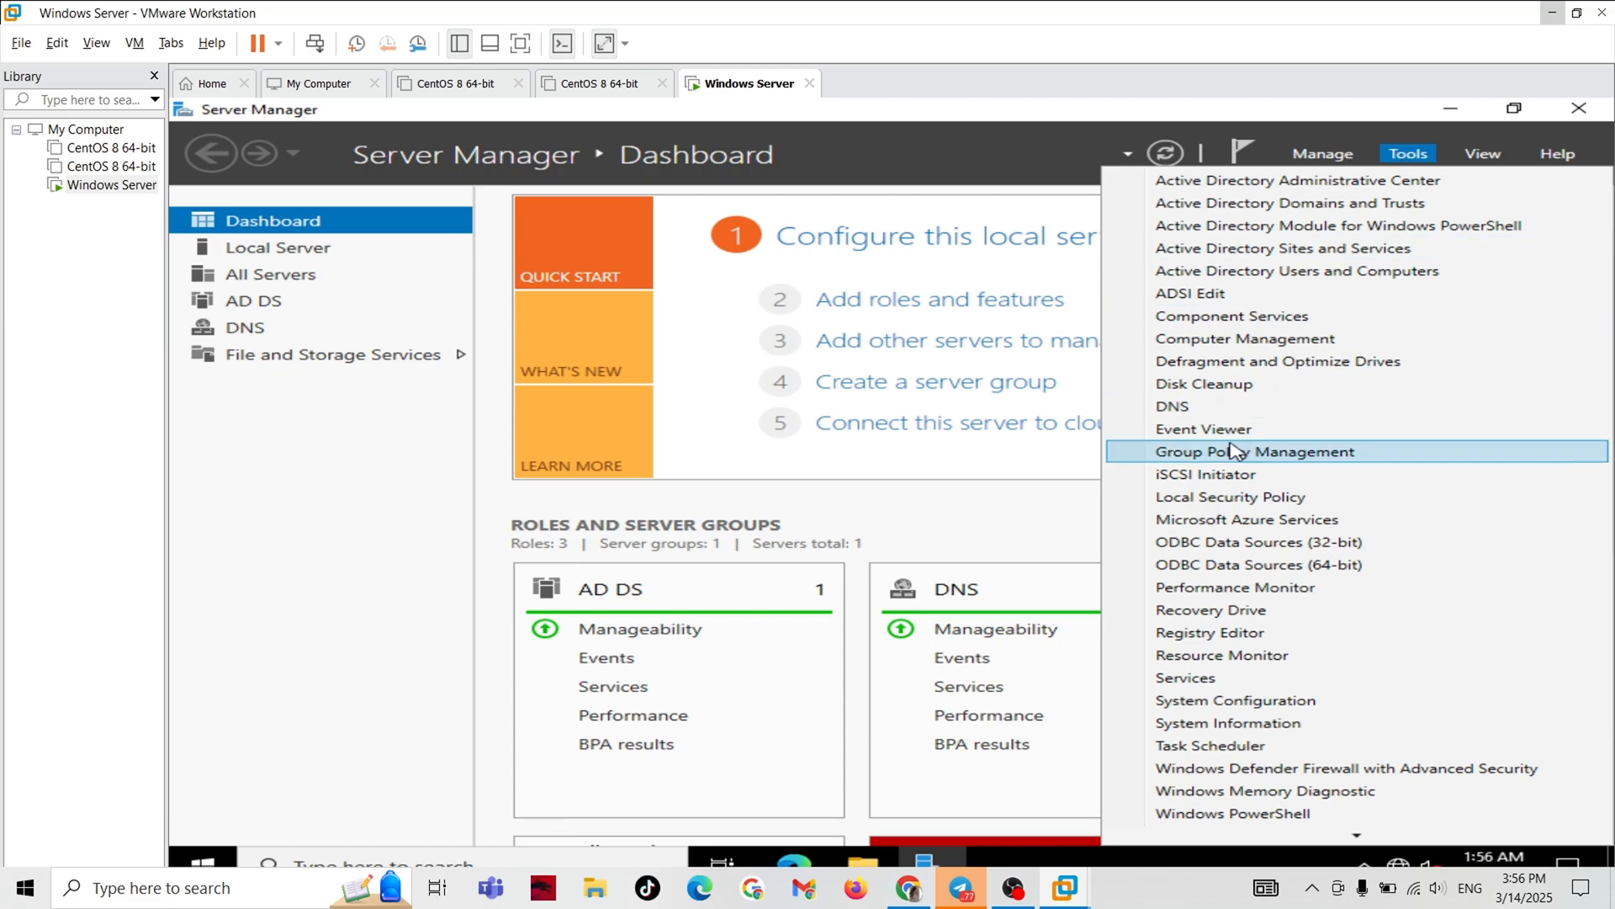
{"action": "left_click", "coordinate": [1199, 411]}
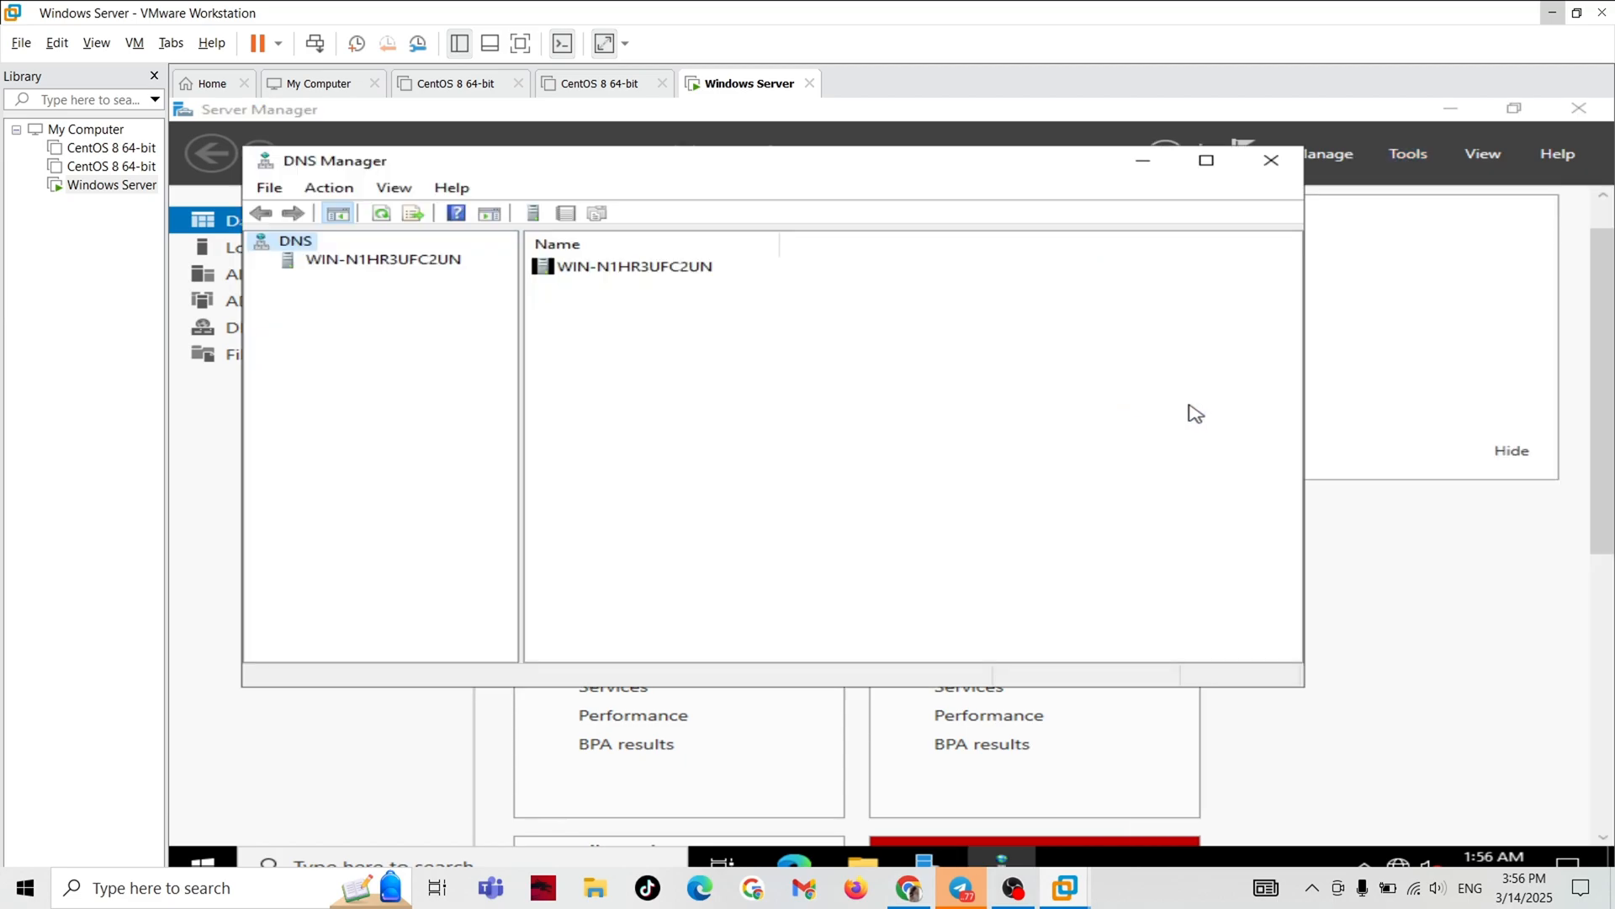
{"action": "left_click", "coordinate": [348, 266]}
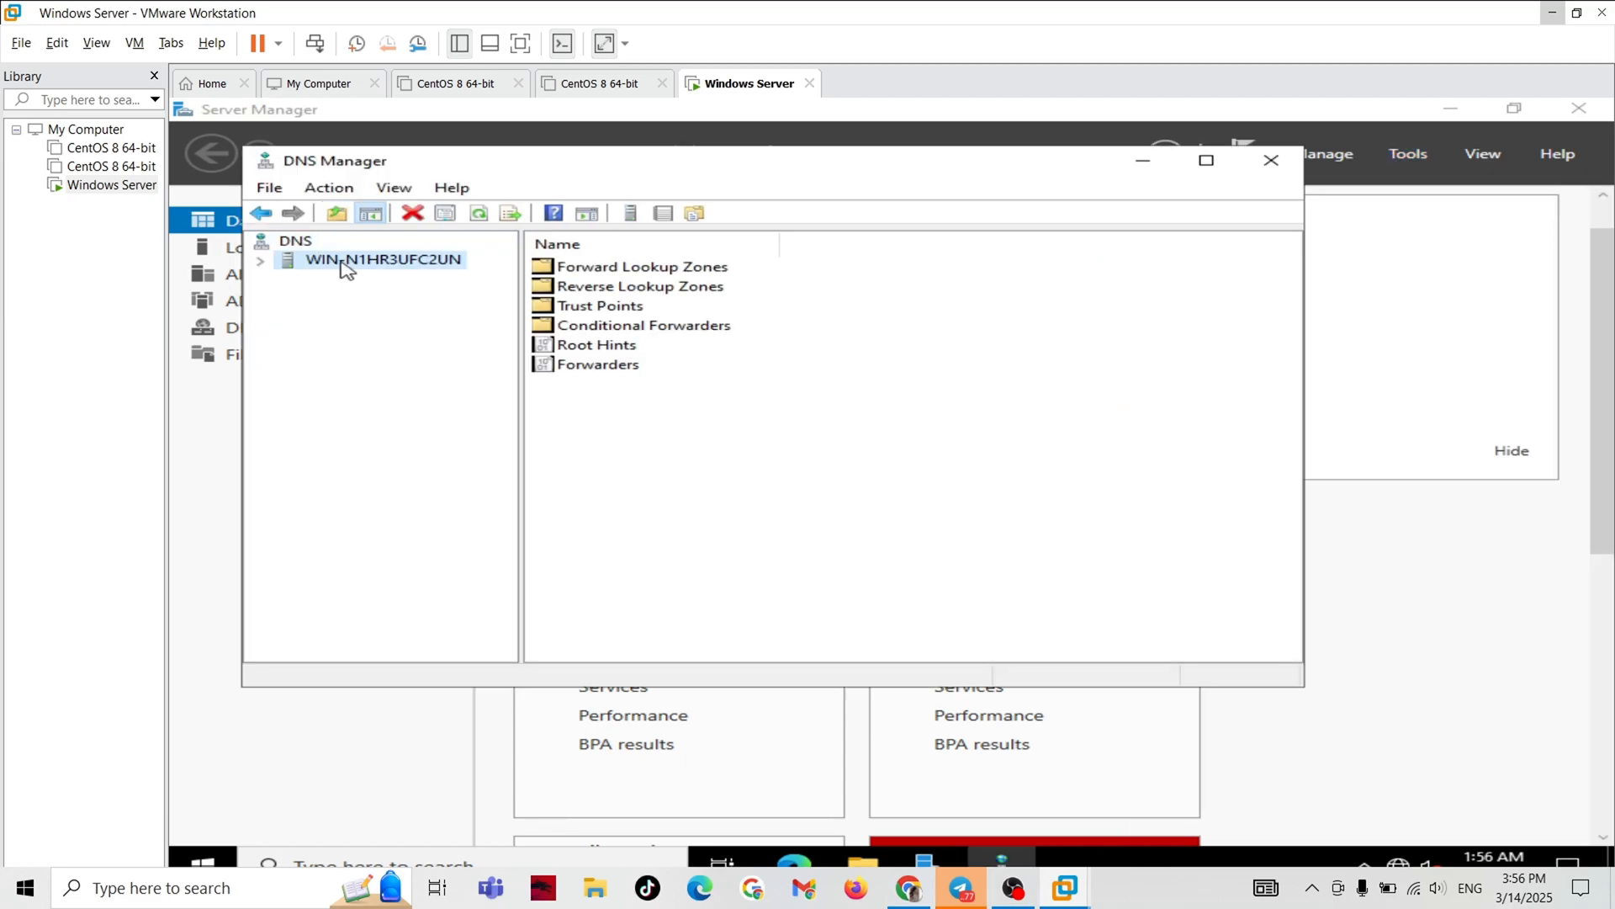
{"action": "left_click", "coordinate": [262, 262]}
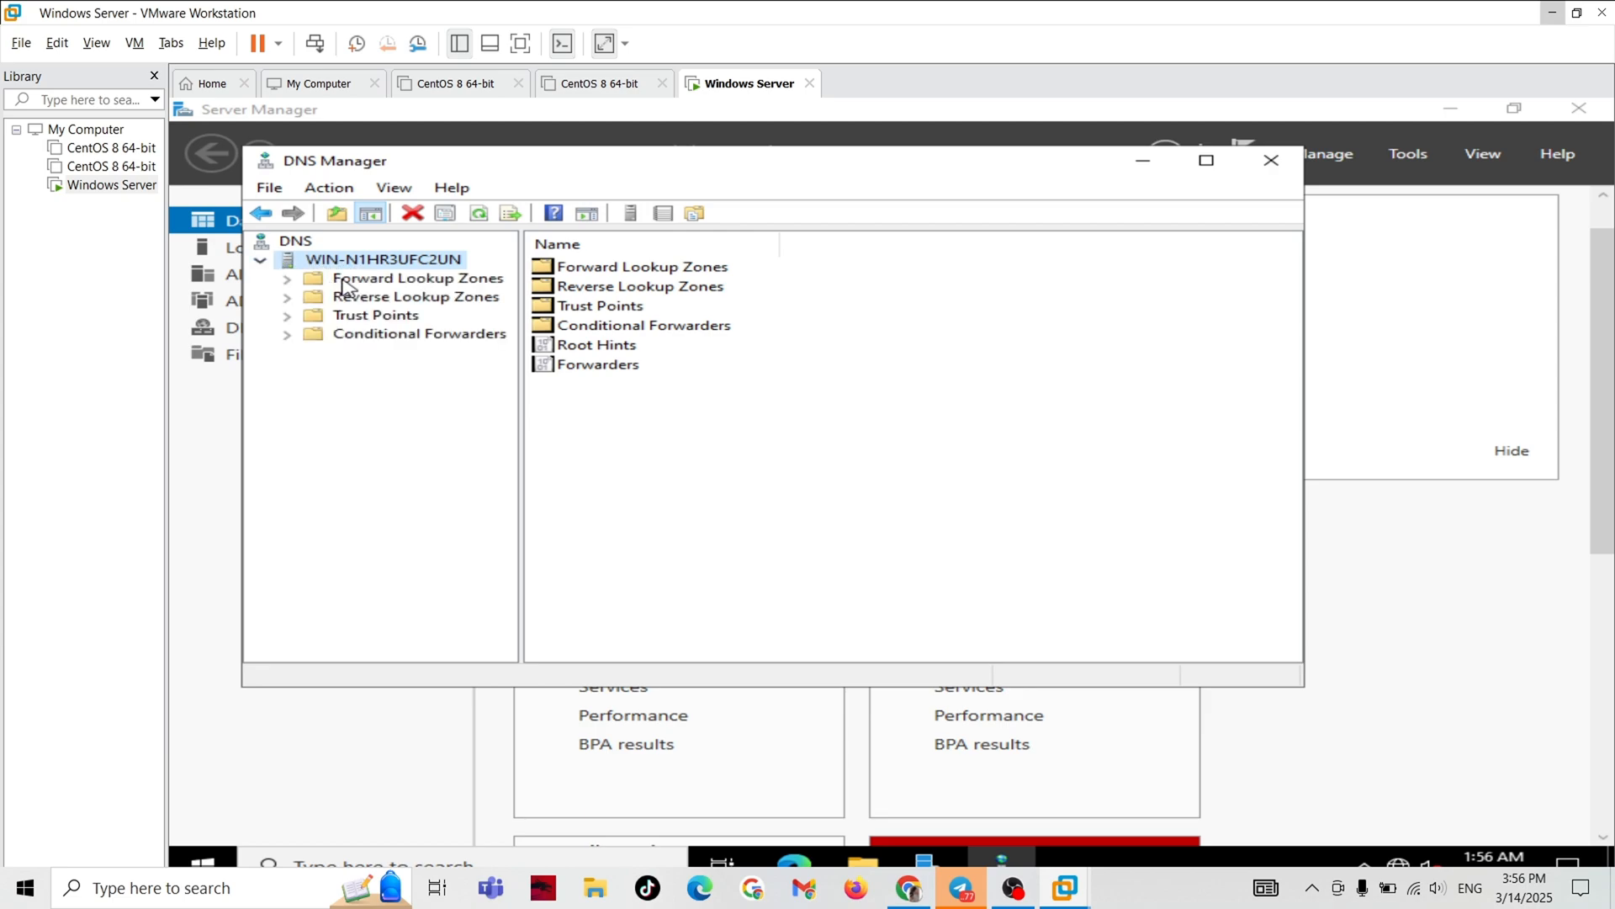
{"action": "left_click", "coordinate": [289, 280]}
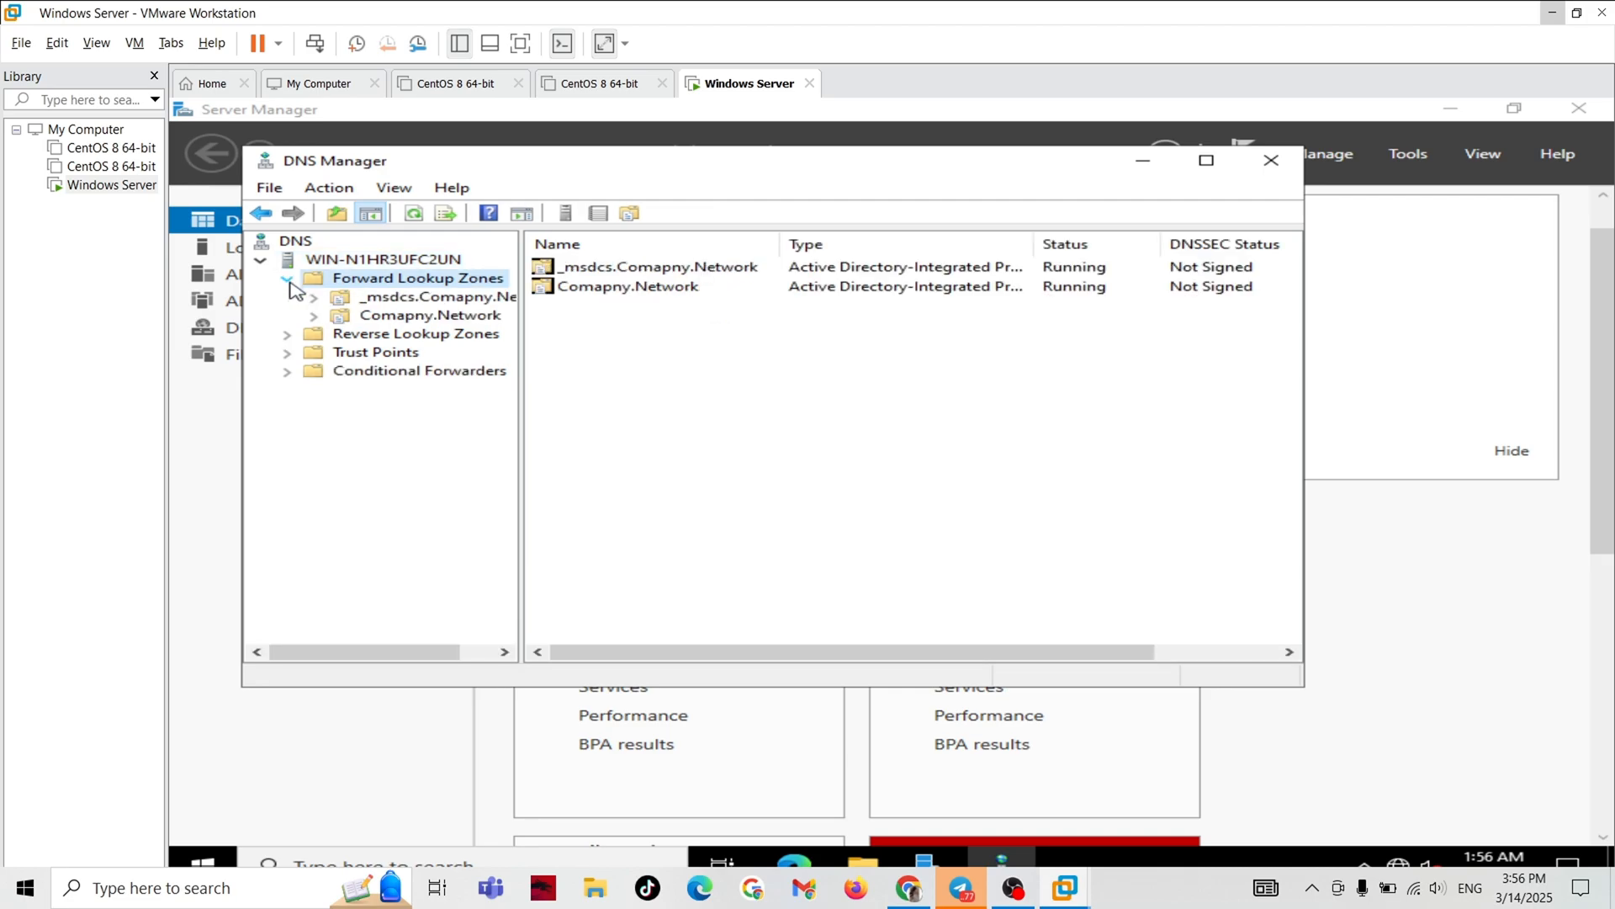
Open the Comapny.Network forward lookup zone and select the win-n1hr3ufc2un host record.
{"action": "left_click", "coordinate": [381, 317]}
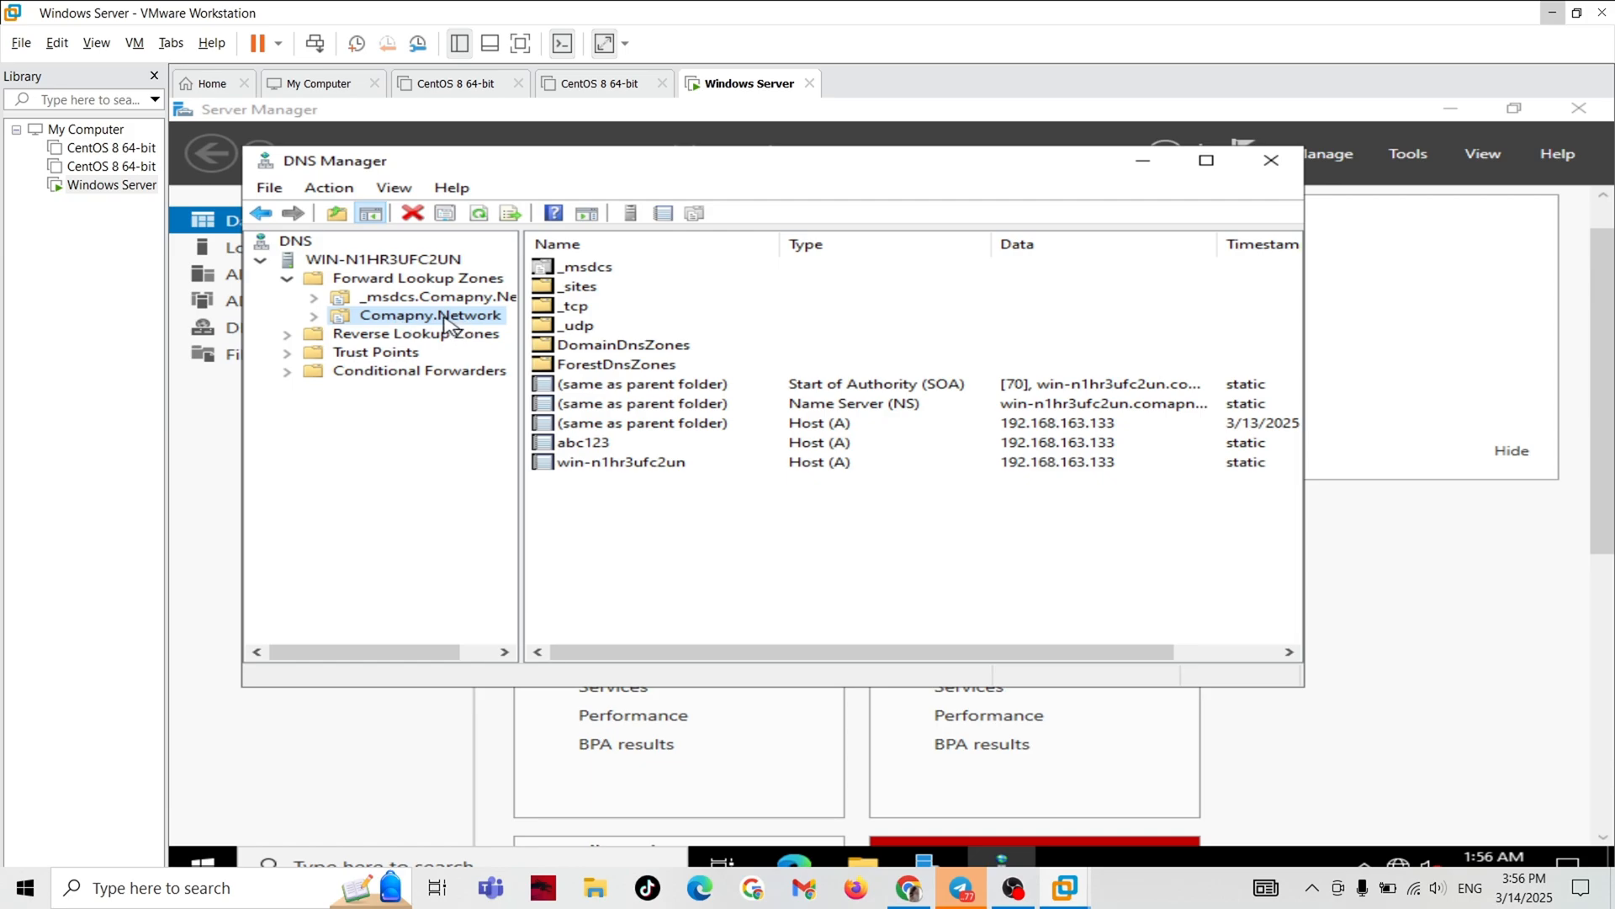
{"action": "left_click", "coordinate": [669, 552]}
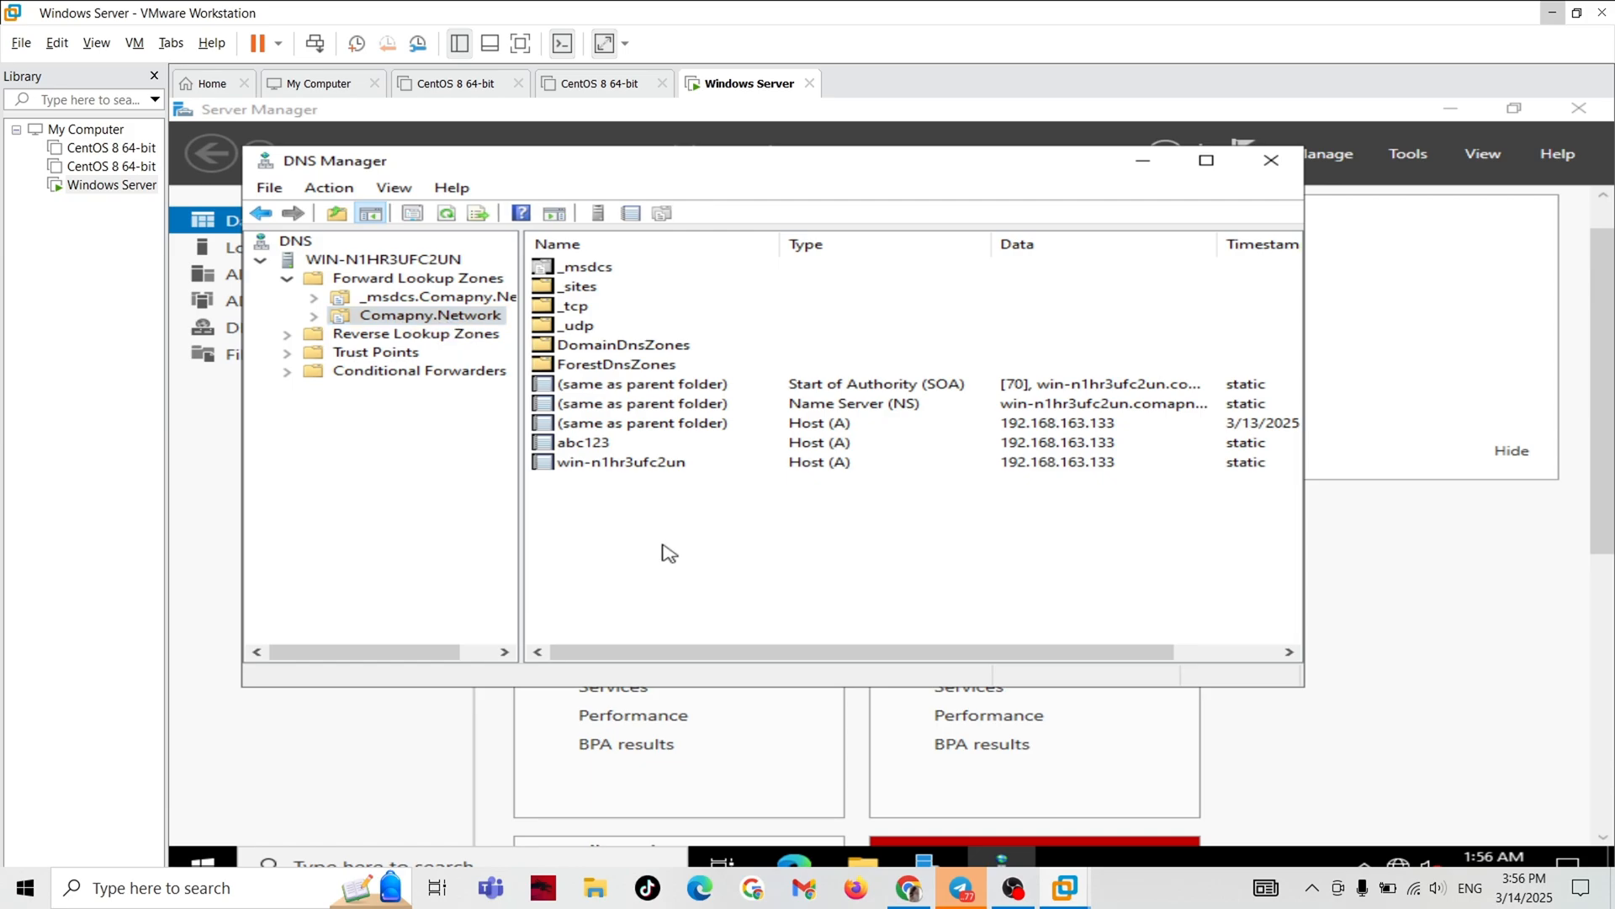
{"action": "left_click", "coordinate": [660, 470]}
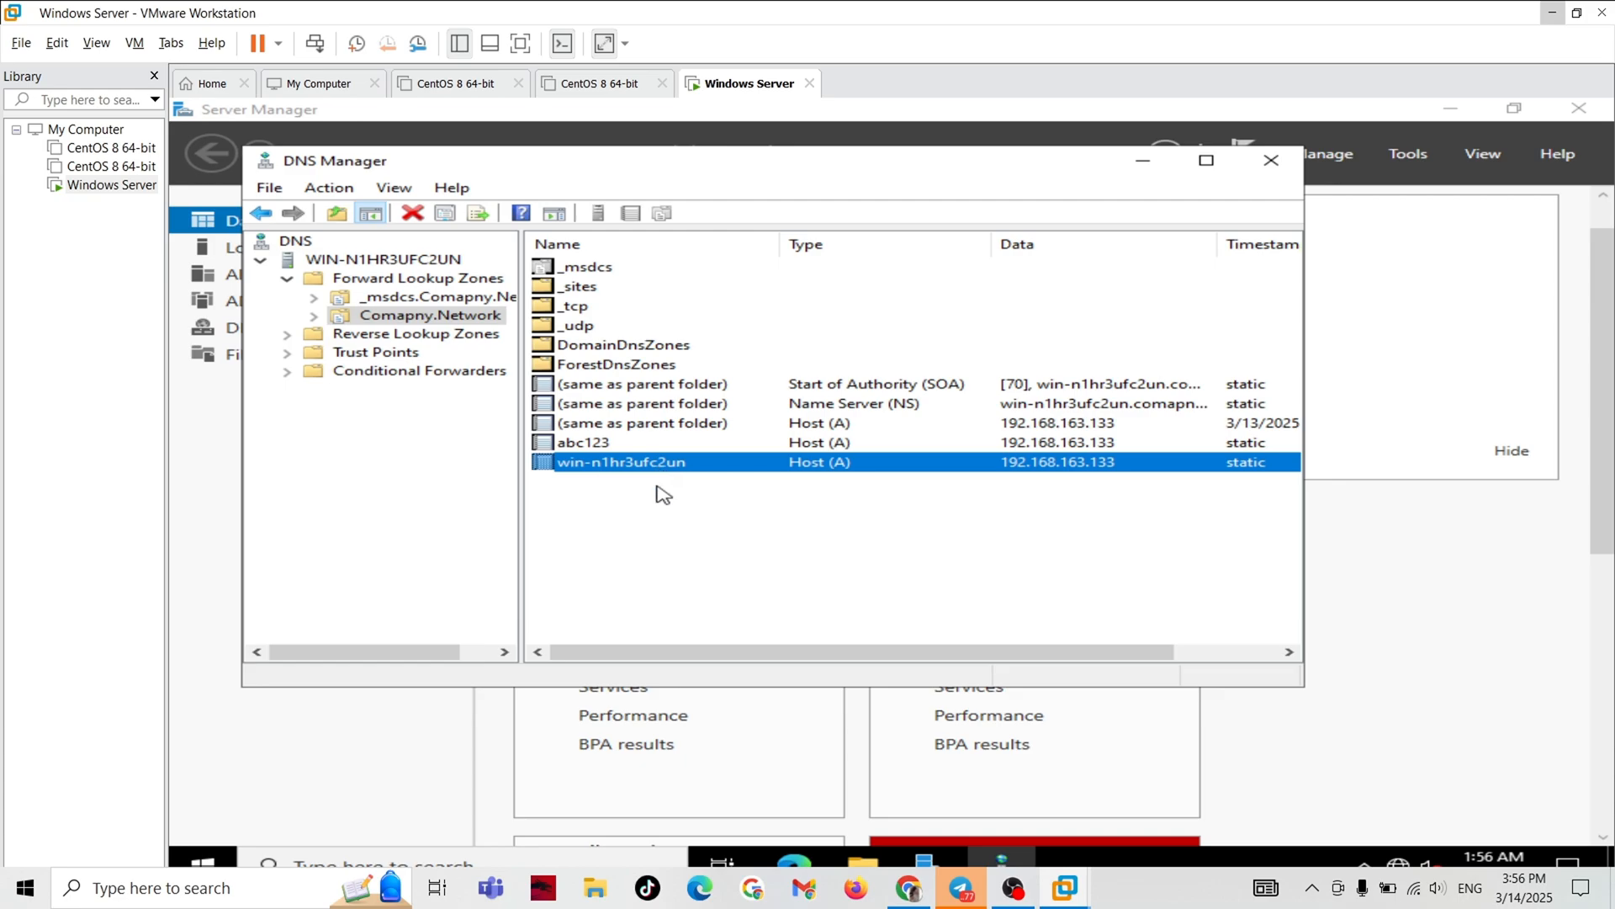
{"action": "left_click", "coordinate": [658, 492]}
{"action": "left_click", "coordinate": [615, 468]}
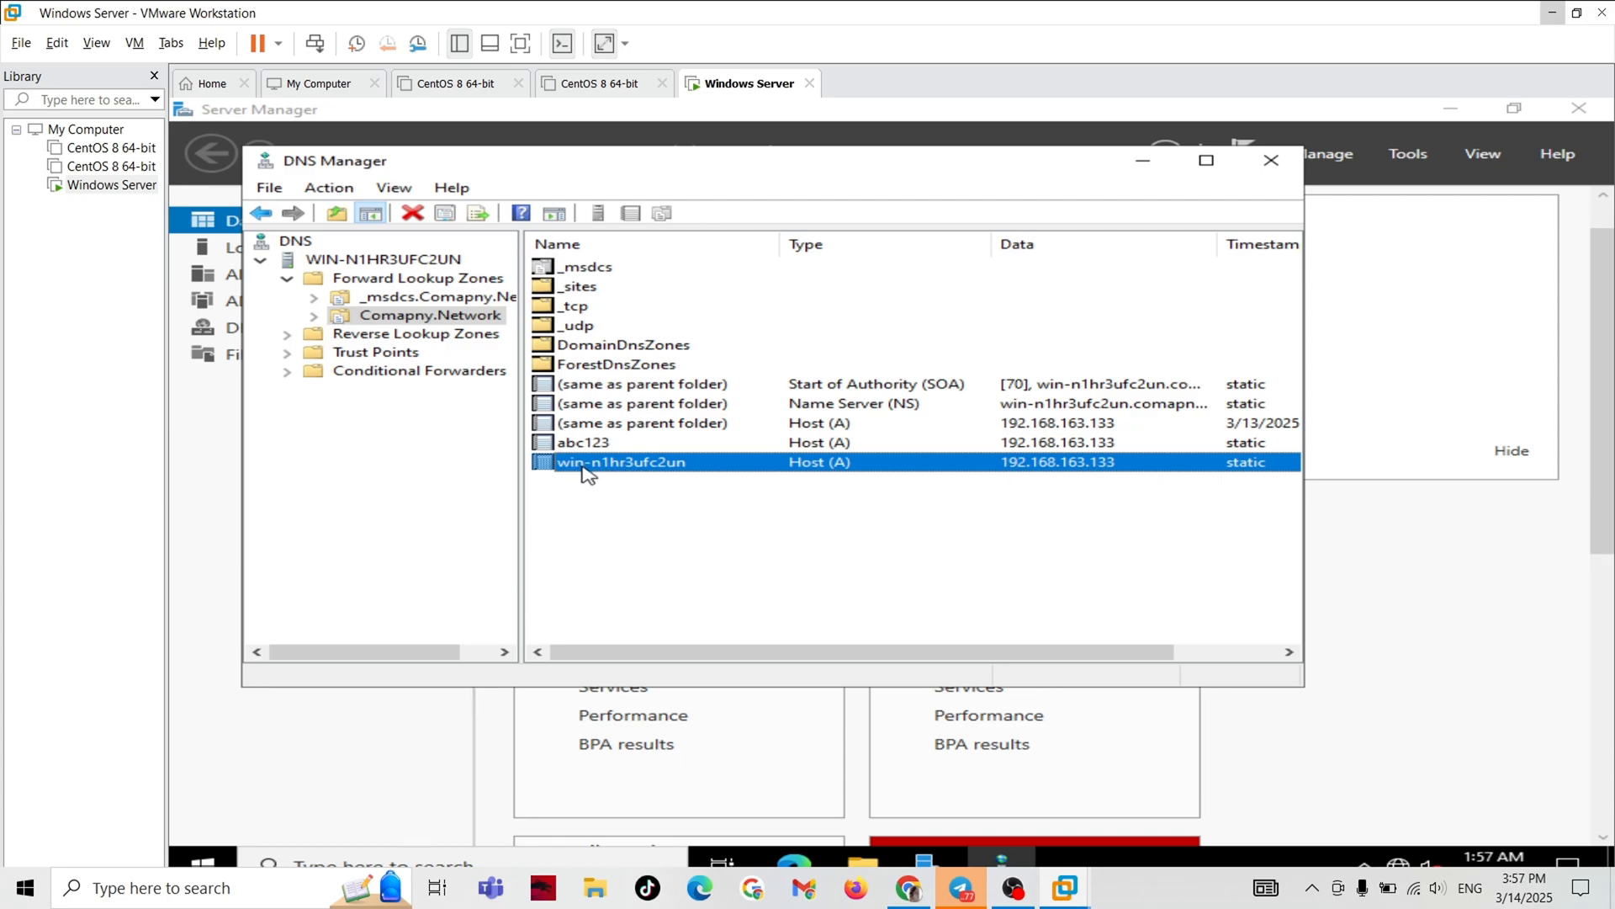
Open a Command Prompt in the virtual machine and move its window below the zone's host records.
{"action": "left_click", "coordinate": [325, 855]}
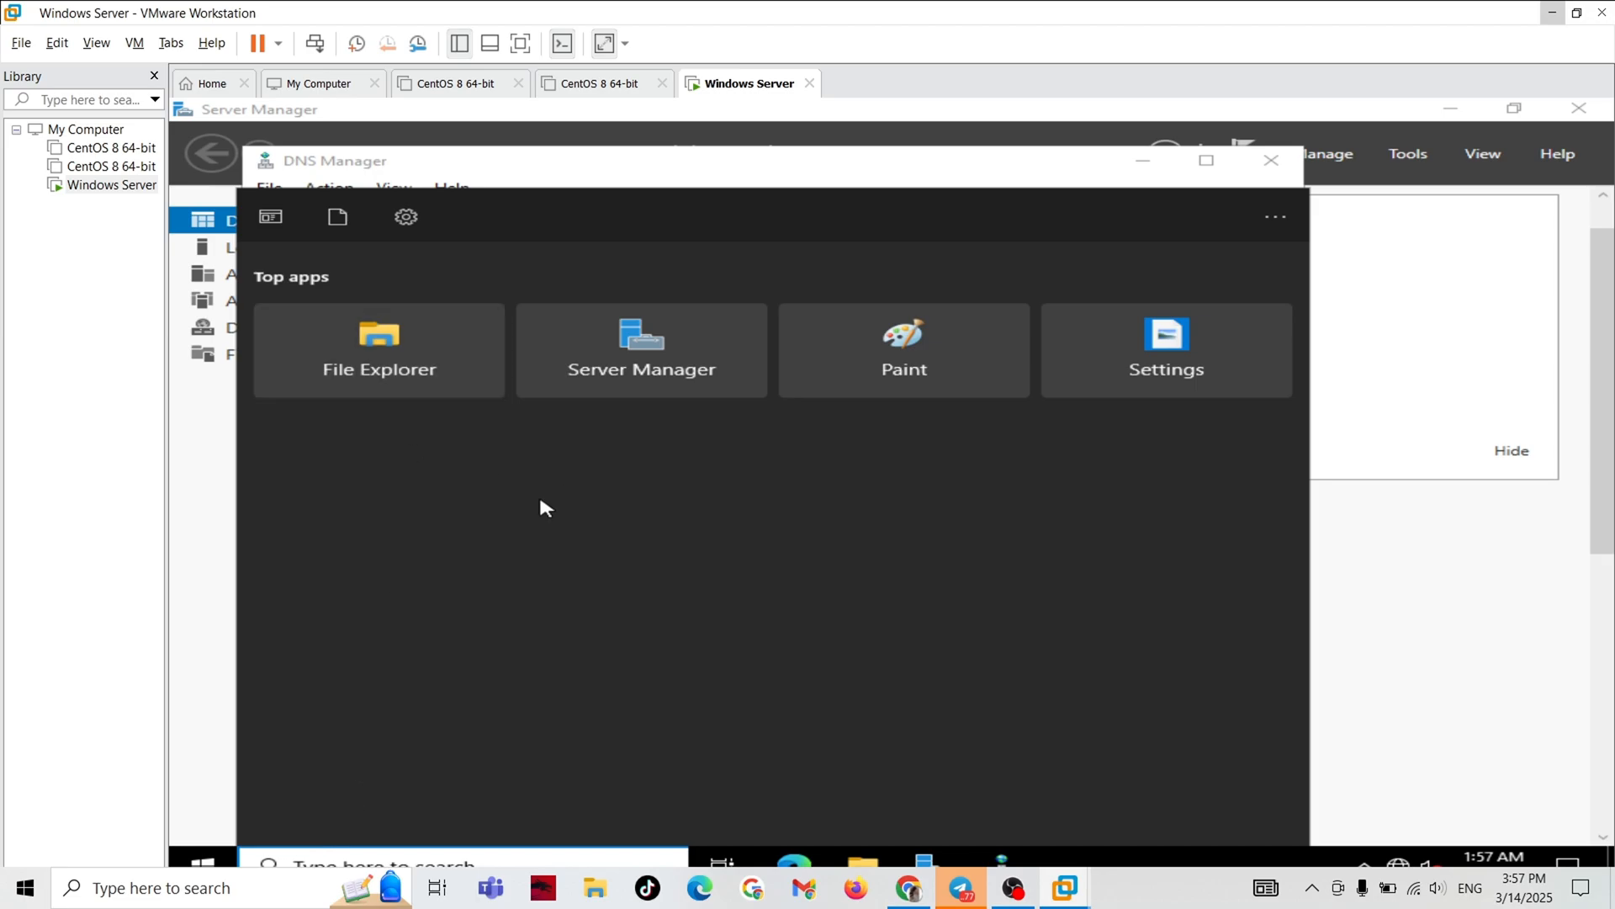
{"action": "type", "text": "cmd"}
{"action": "key", "text": "Return"}
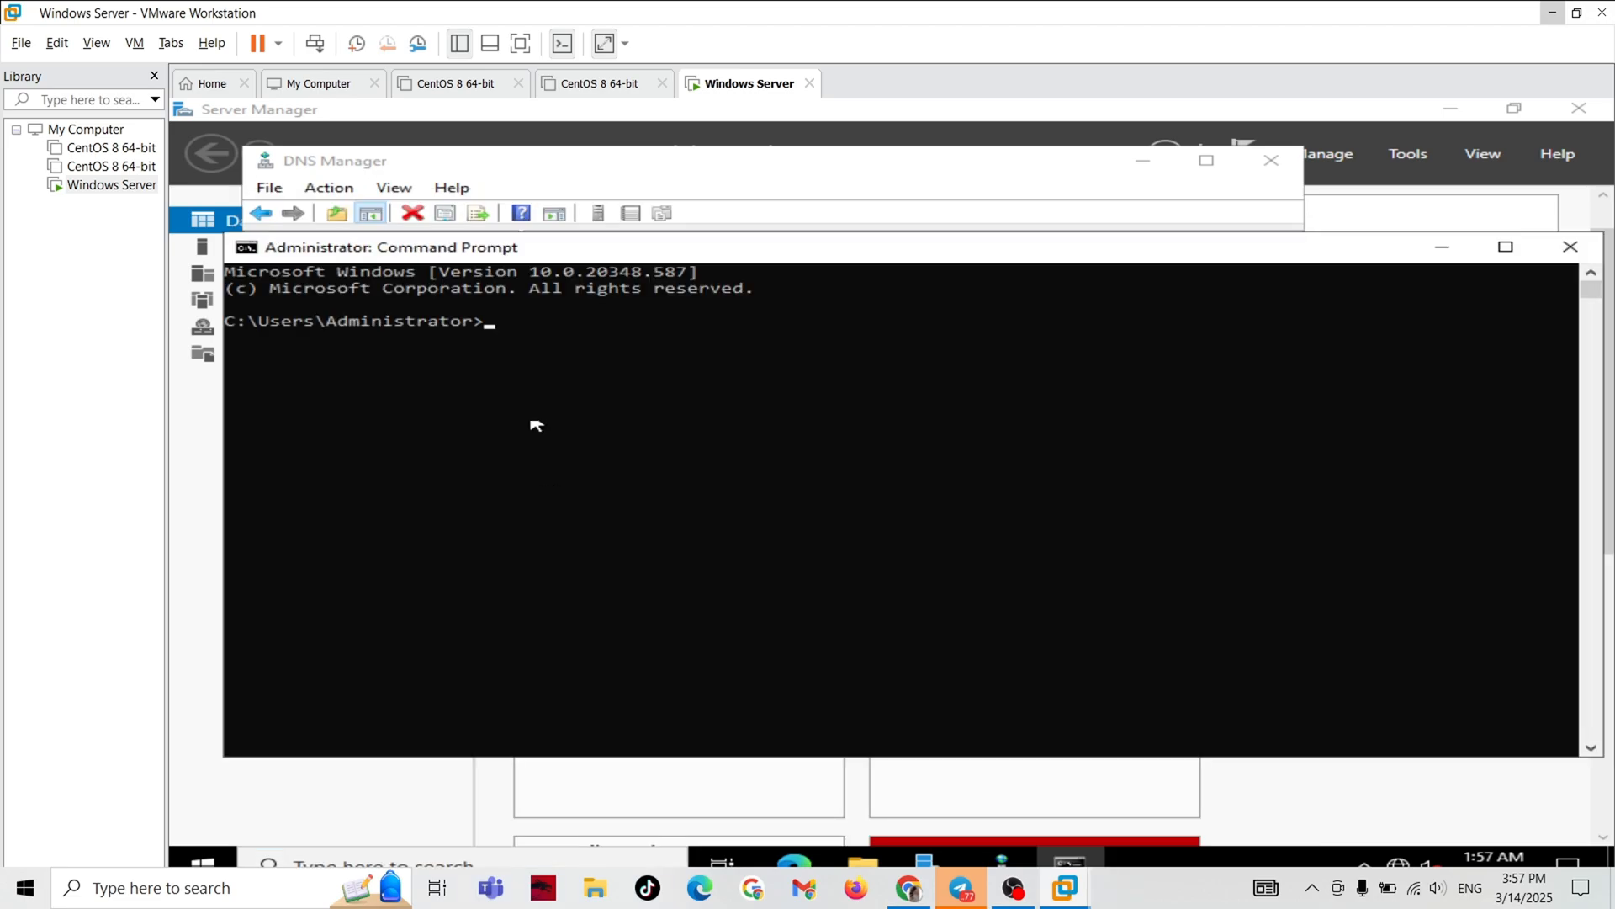
{"action": "left_click", "coordinate": [513, 323]}
{"action": "left_click_drag", "start_coordinate": [595, 254], "coordinate": [609, 606]}
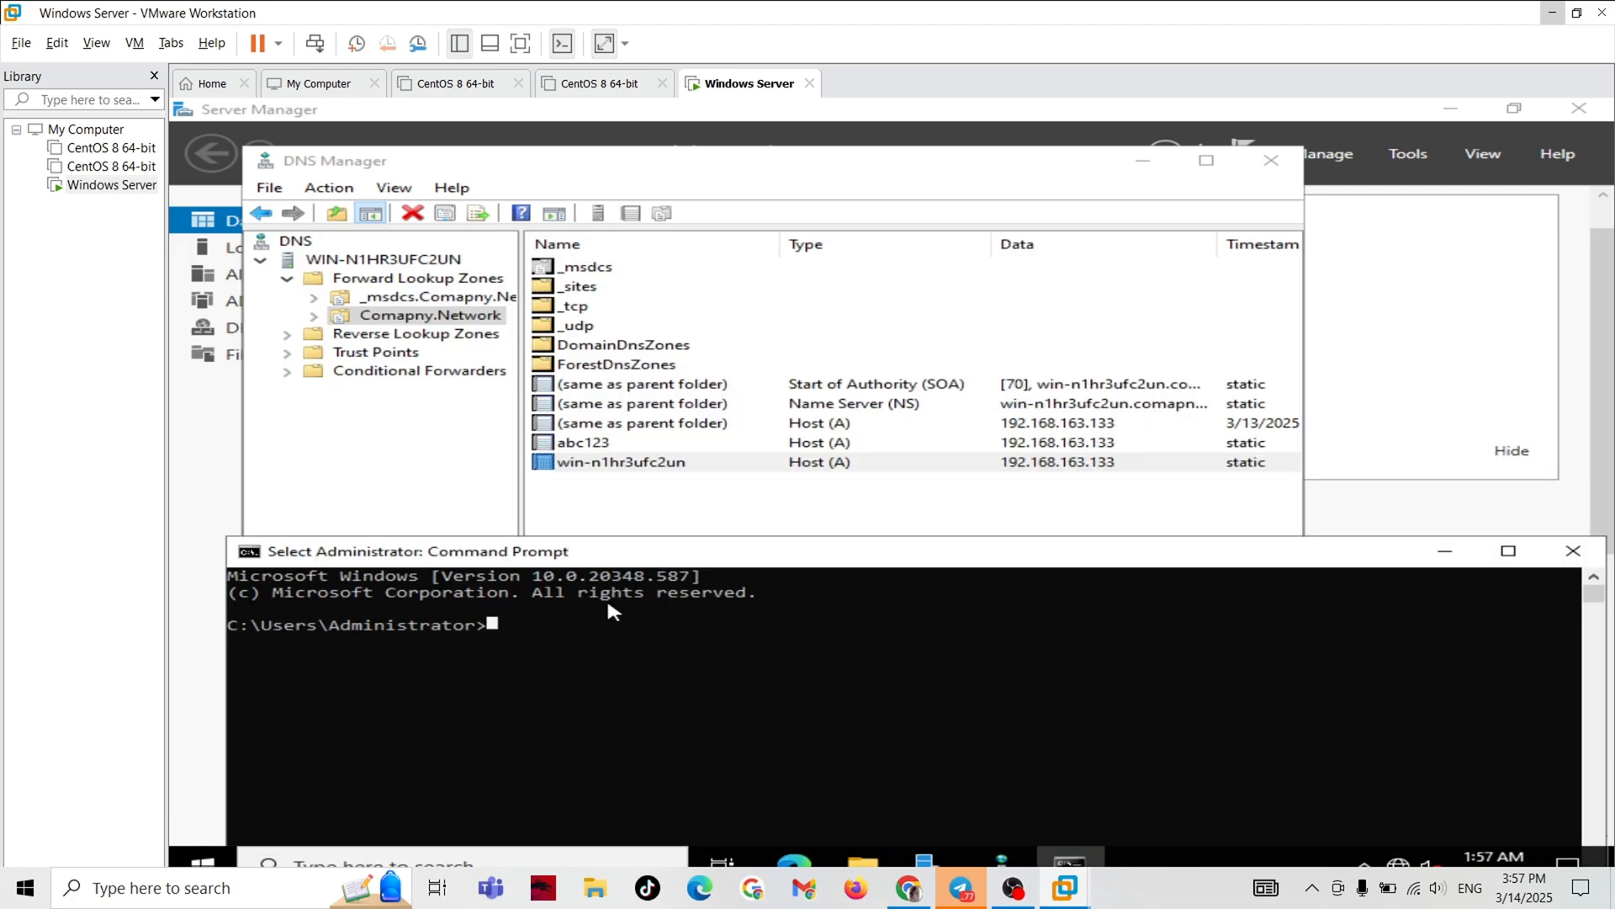
{"action": "left_click", "coordinate": [524, 626]}
Ping the host win-n1hr3ufc2un to test its name resolution.
{"action": "type", "text": "p"}
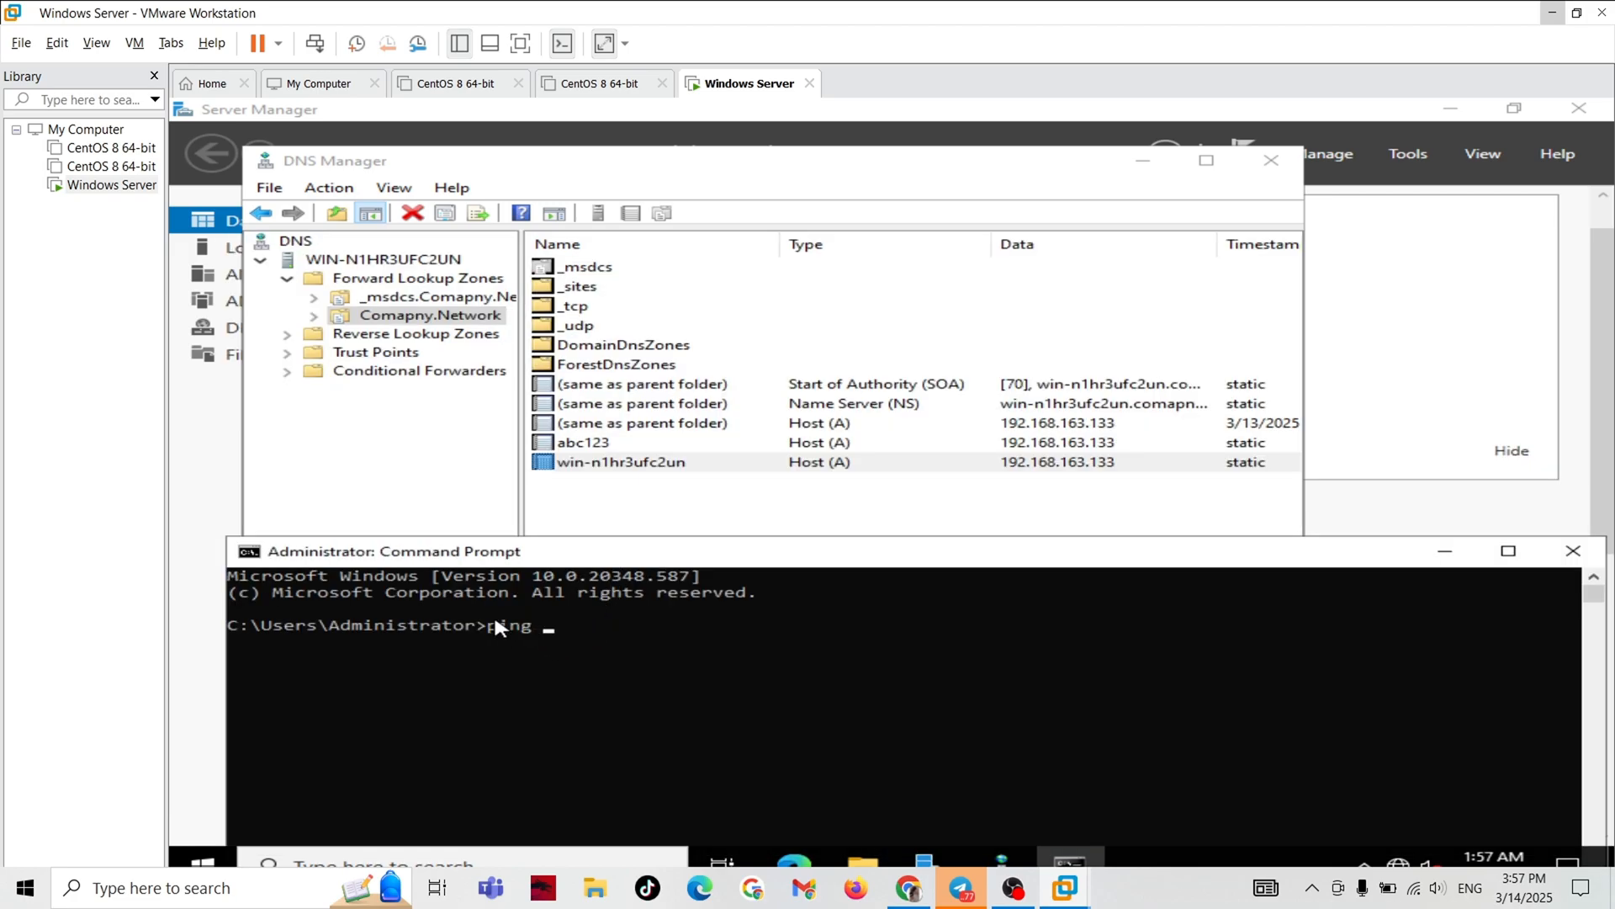
{"action": "type", "text": "ing win-n1hr3ufc2un"}
{"action": "left_click", "coordinate": [729, 624]}
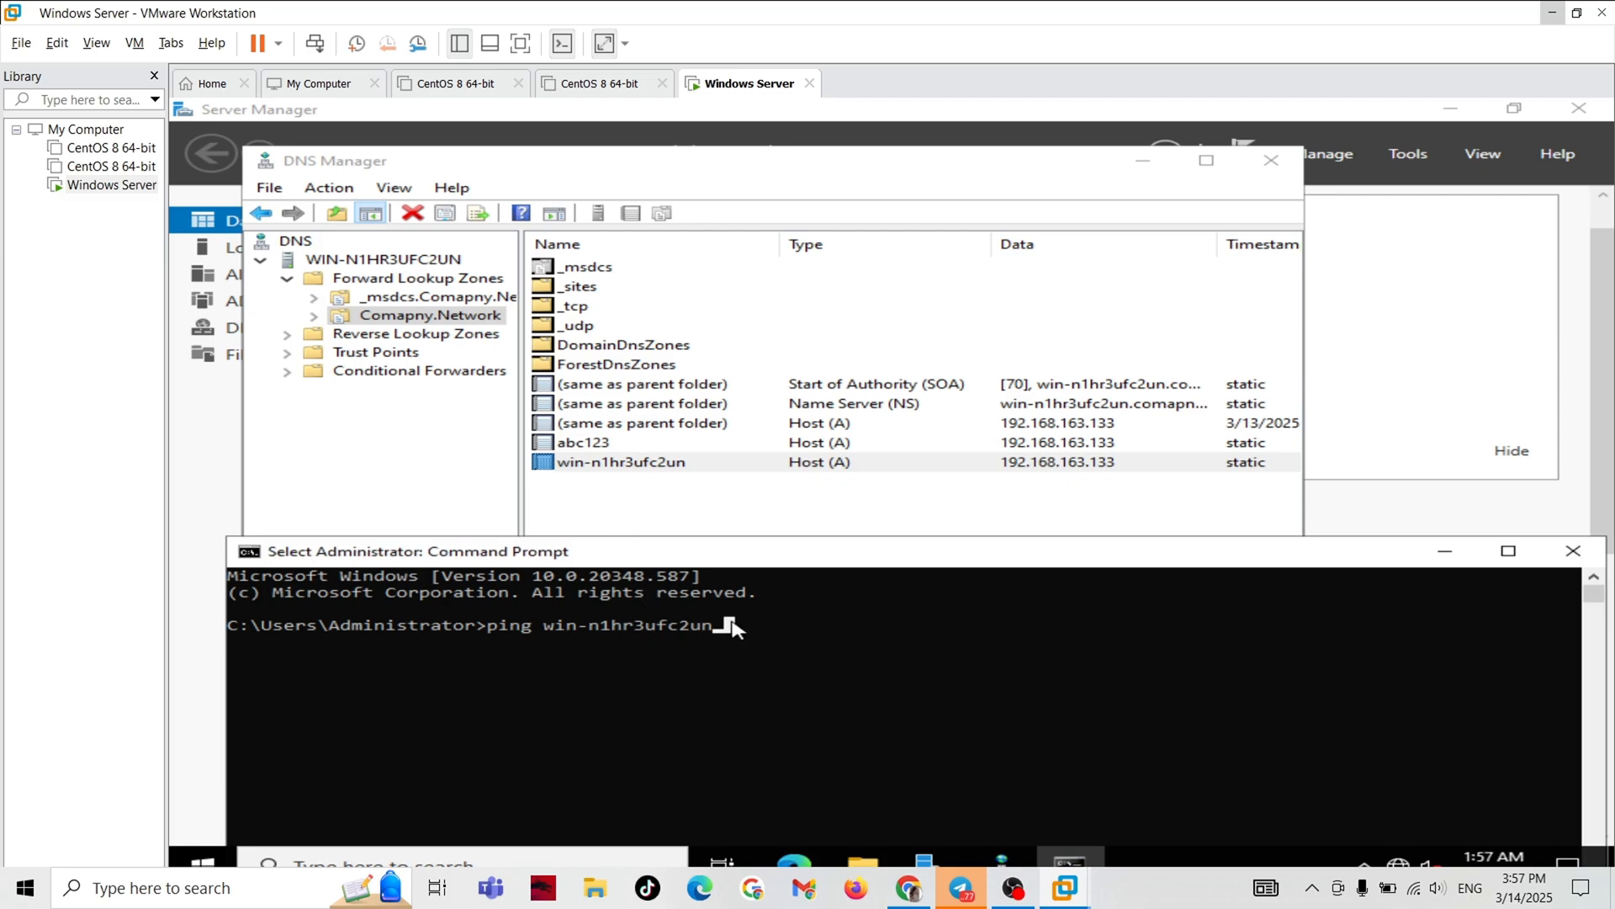
{"action": "key", "text": "Return"}
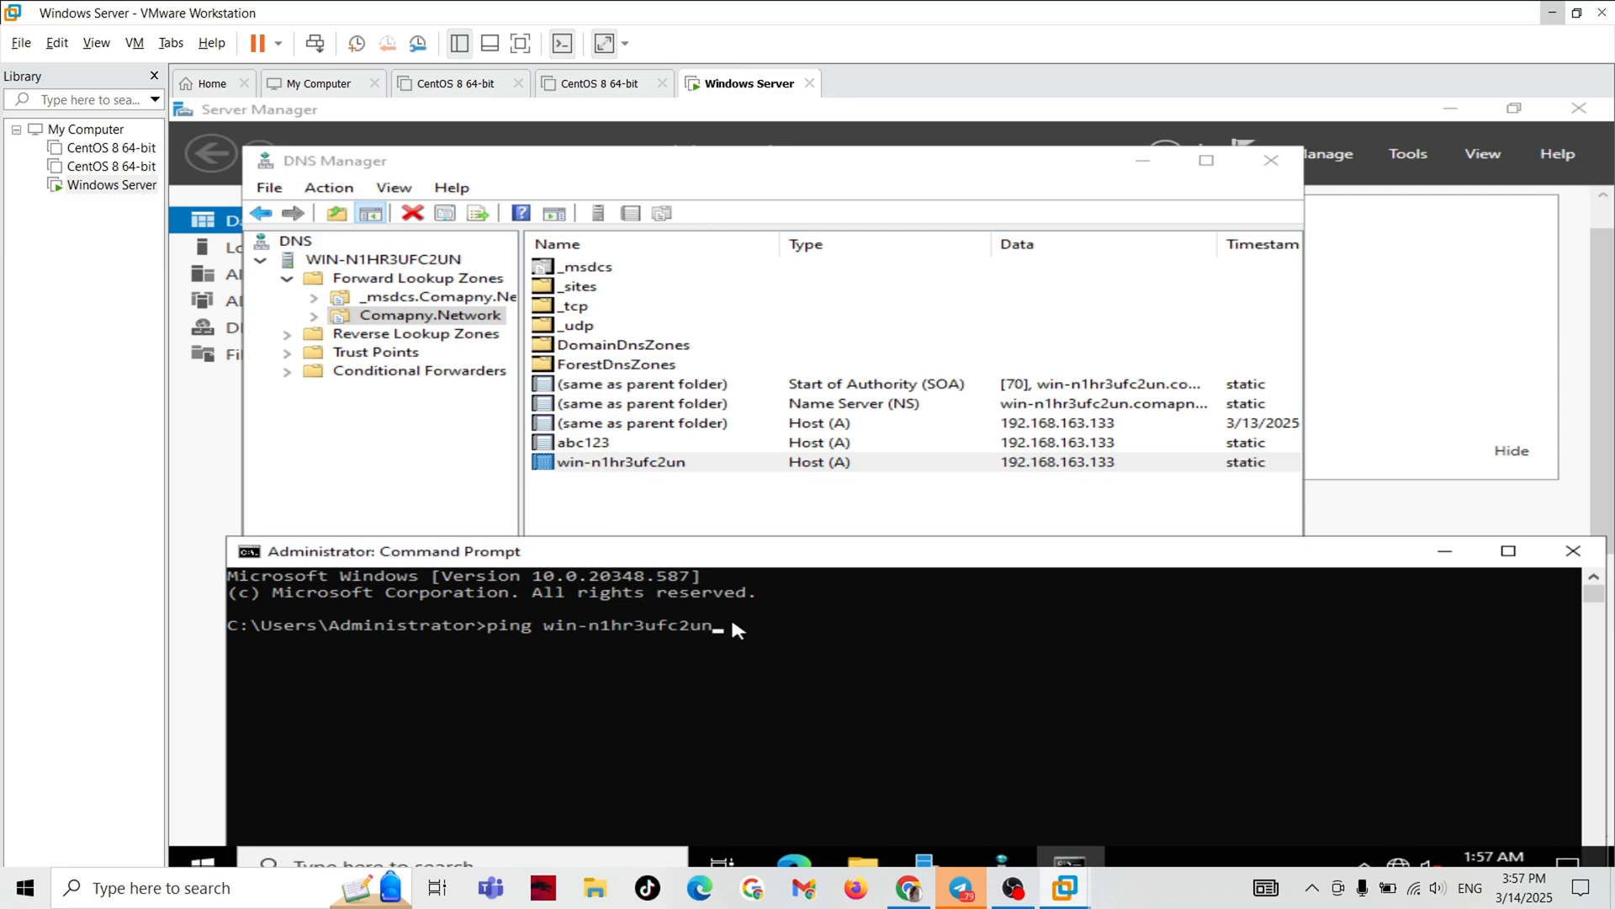
{"action": "left_click_drag", "start_coordinate": [740, 551], "coordinate": [693, 428]}
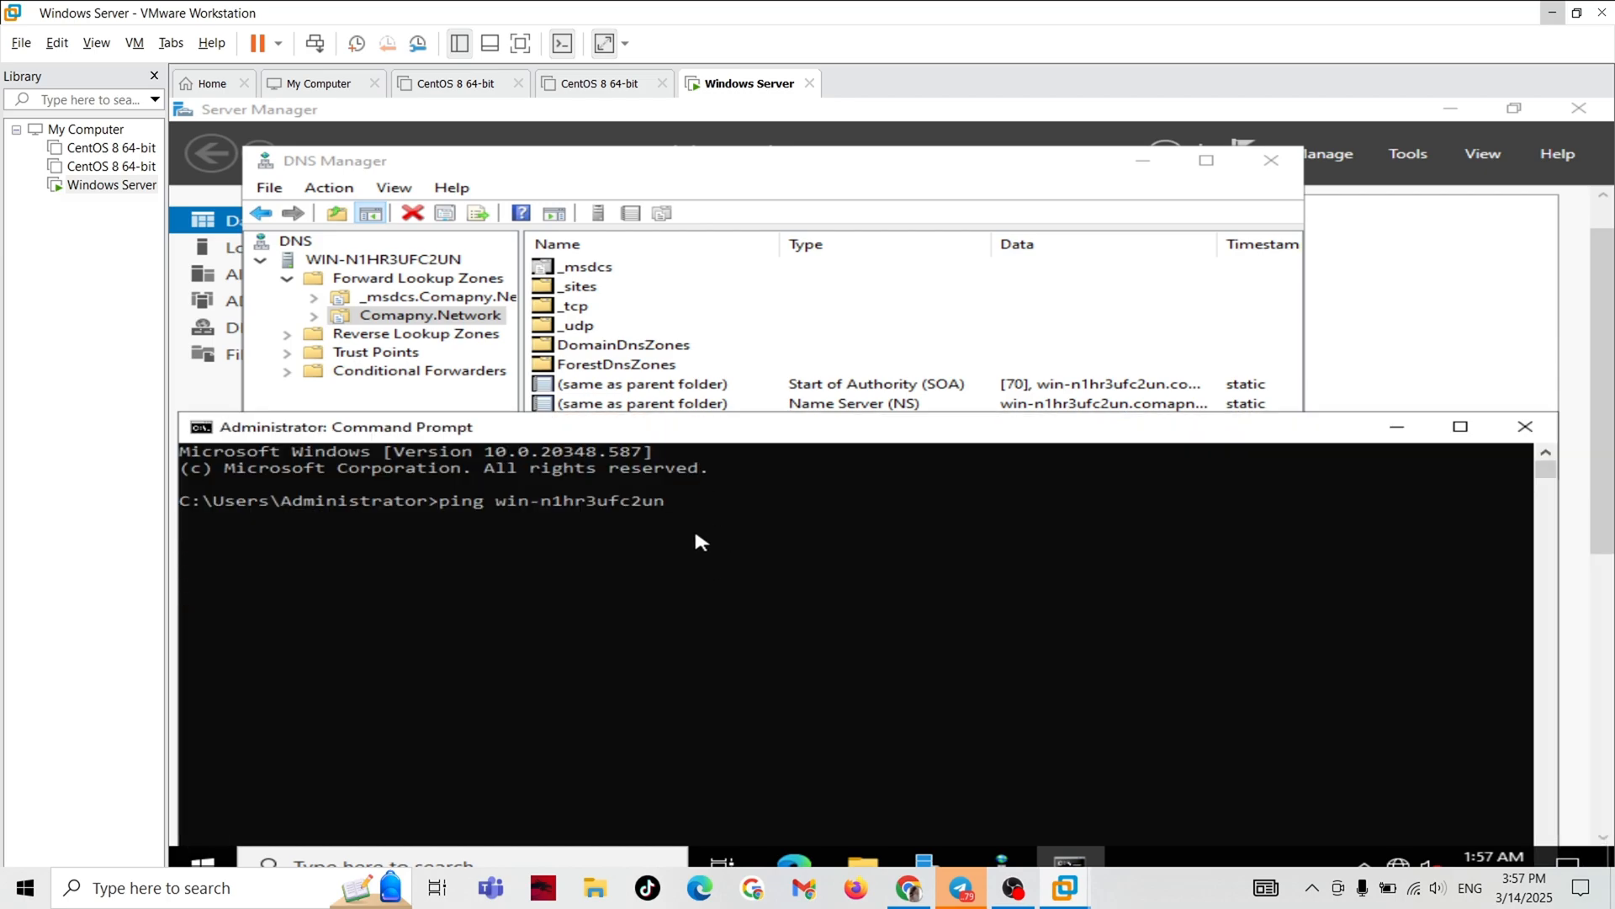
{"action": "left_click", "coordinate": [667, 497]}
{"action": "key", "text": "Return"}
{"action": "key", "text": "ctrl+p"}
{"action": "key", "text": "Return"}
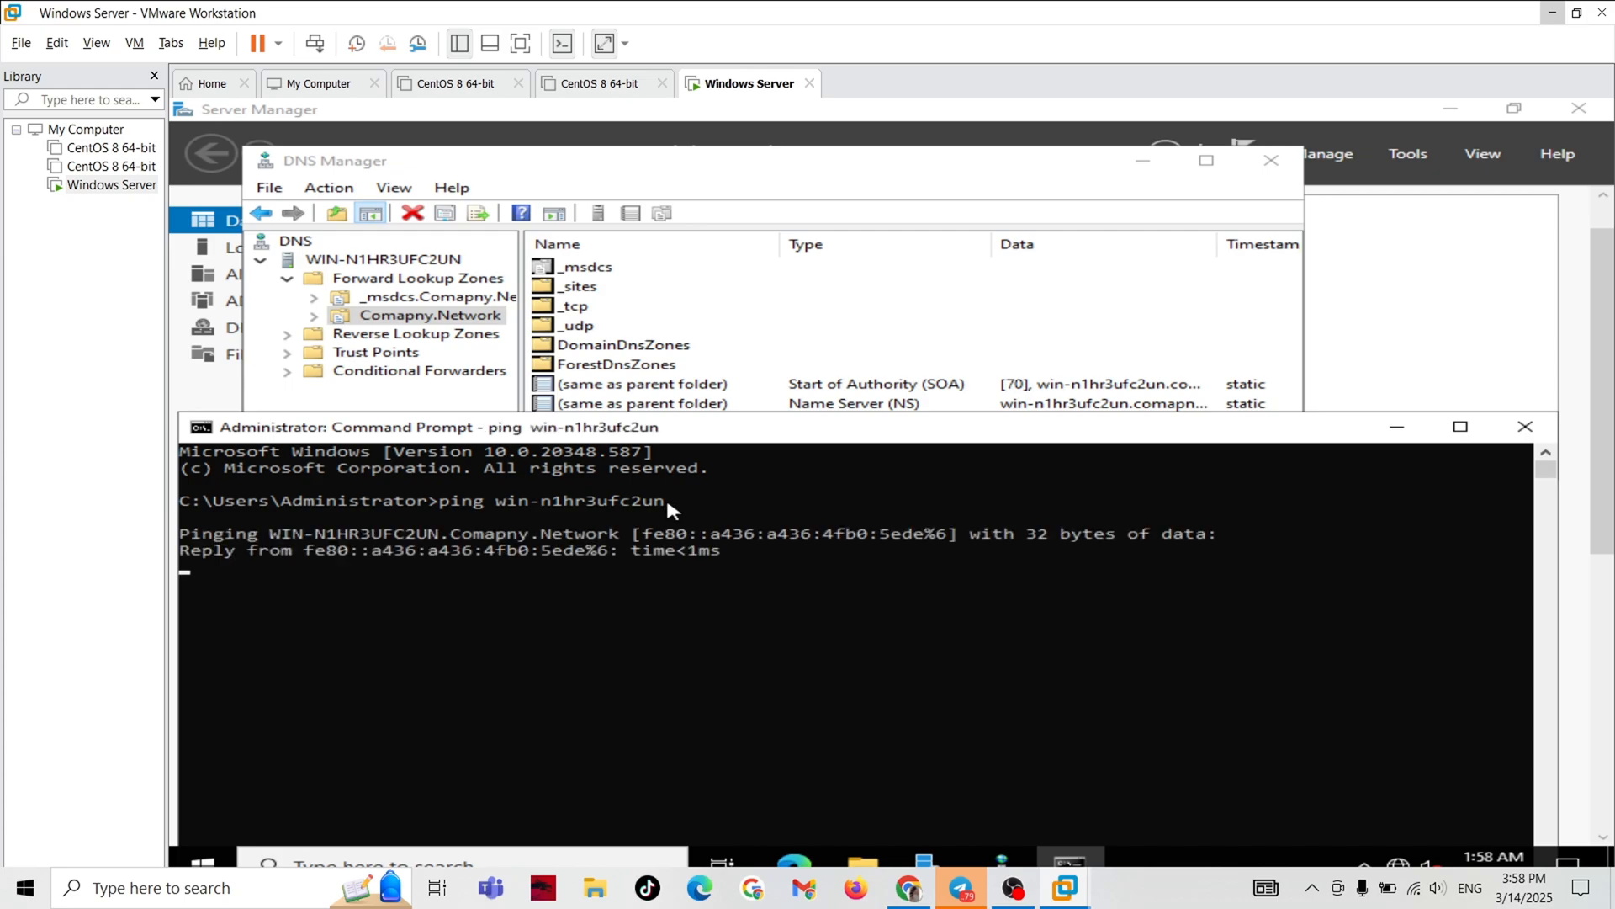
Stop the running ping and minimize the Command Prompt to get back to the DNS records.
{"action": "key", "text": "ctrl+c"}
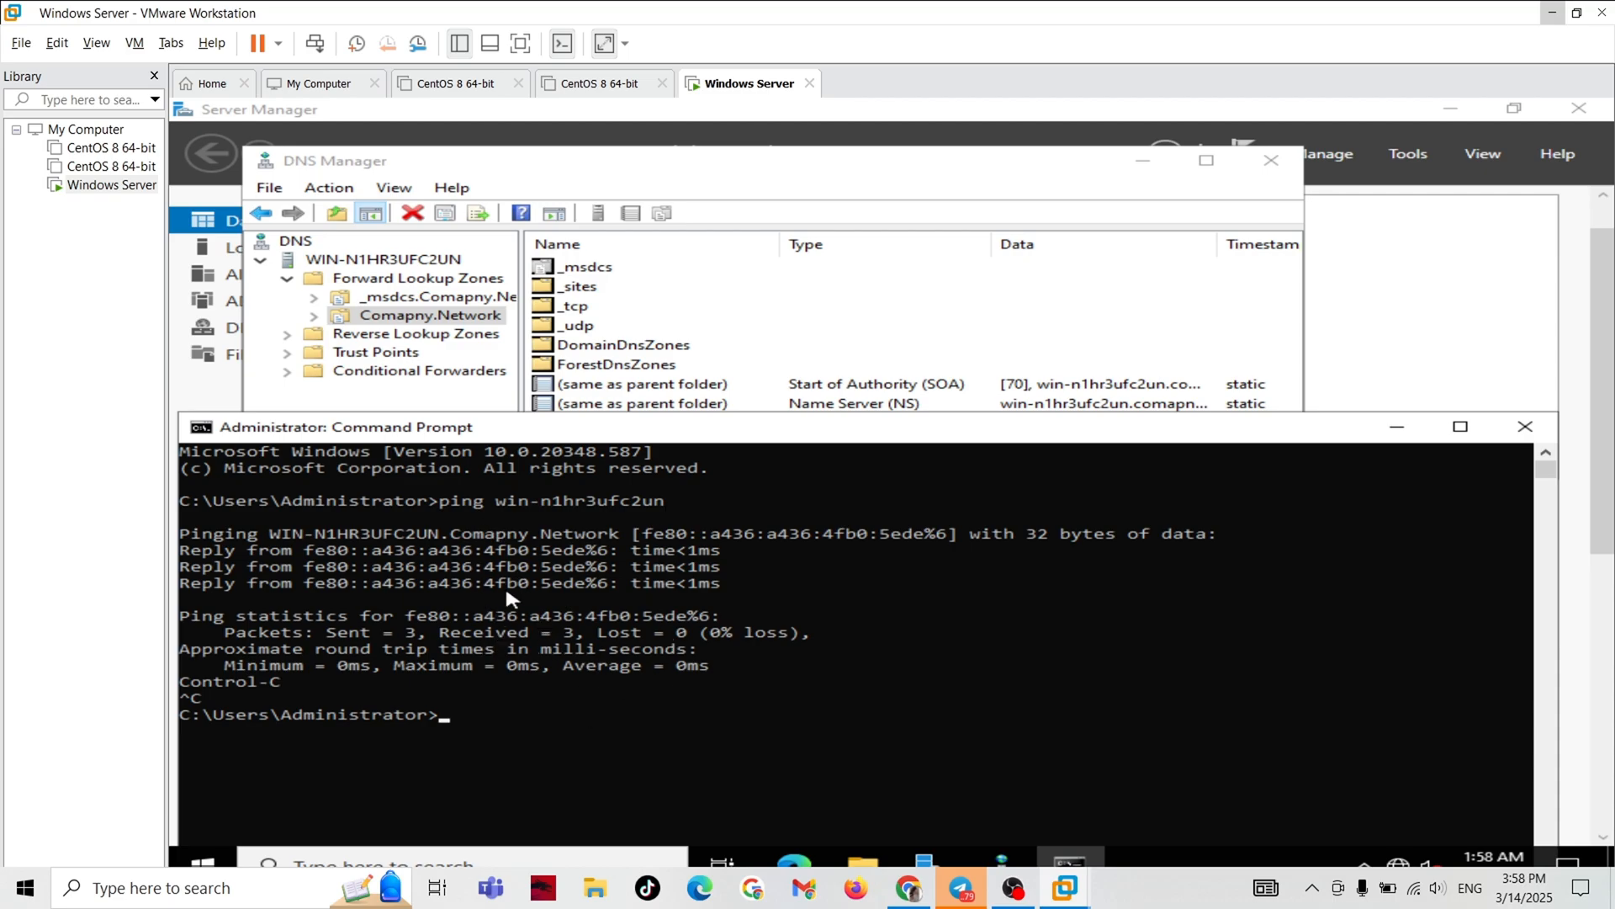
{"action": "mouse_move", "coordinate": [619, 429]}
{"action": "left_mouse_down"}
{"action": "mouse_move", "coordinate": [613, 530]}
{"action": "mouse_move", "coordinate": [637, 421]}
{"action": "left_mouse_up"}
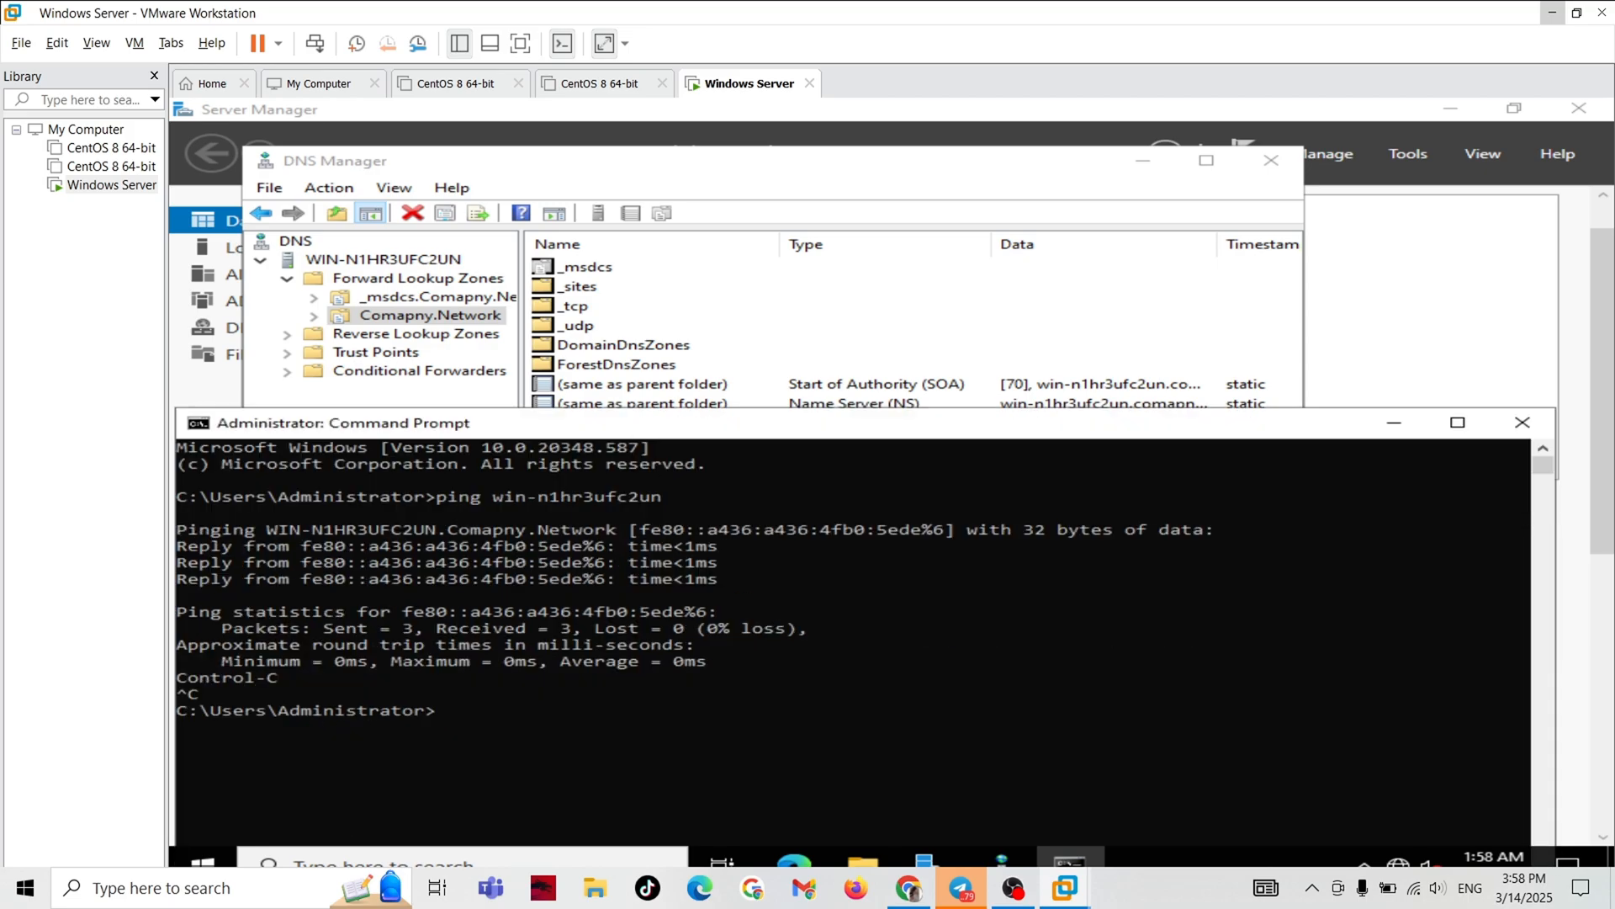
{"action": "left_click", "coordinate": [1394, 422]}
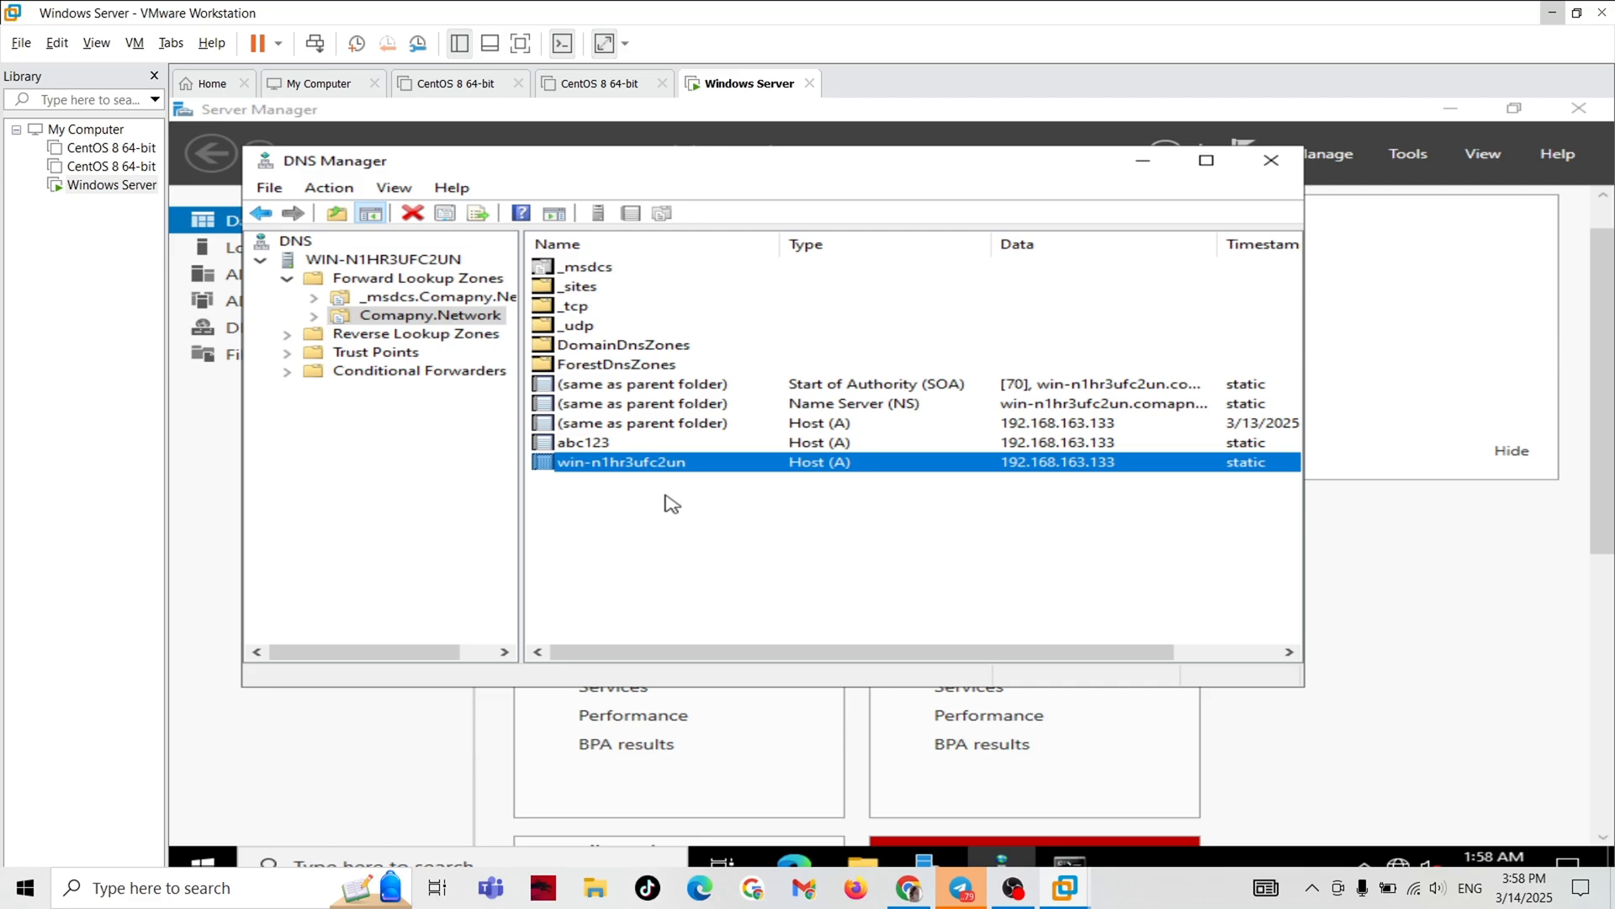
Start a new host (A or AAAA) record in the Comapny.Network zone and name it AAAA123.
{"action": "left_click", "coordinate": [615, 513]}
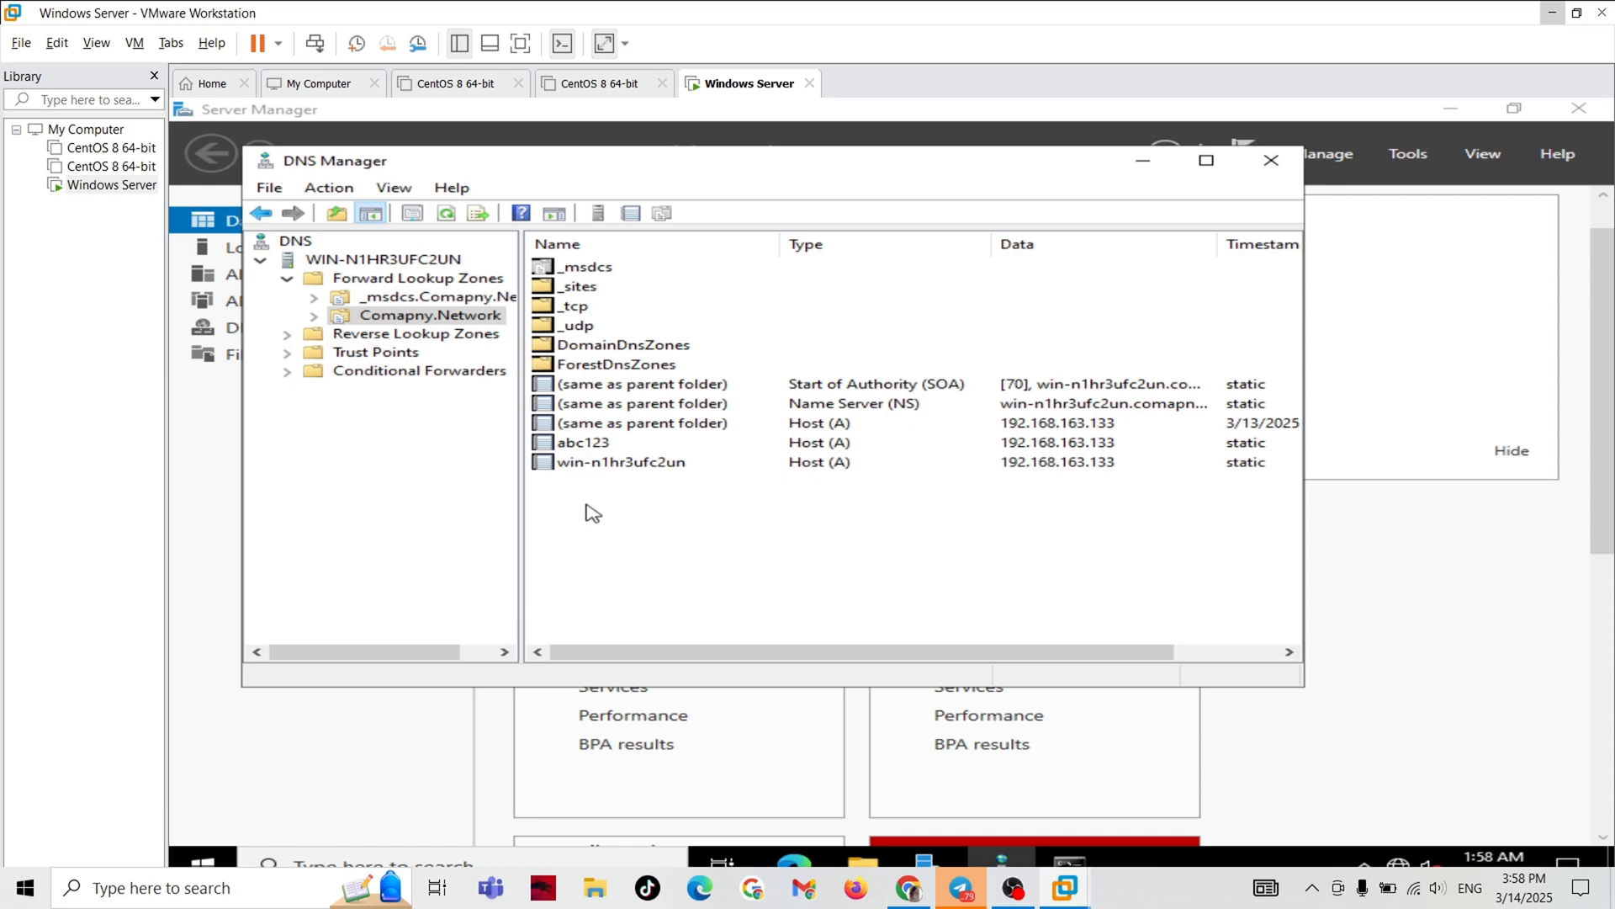
{"action": "right_click", "coordinate": [592, 512]}
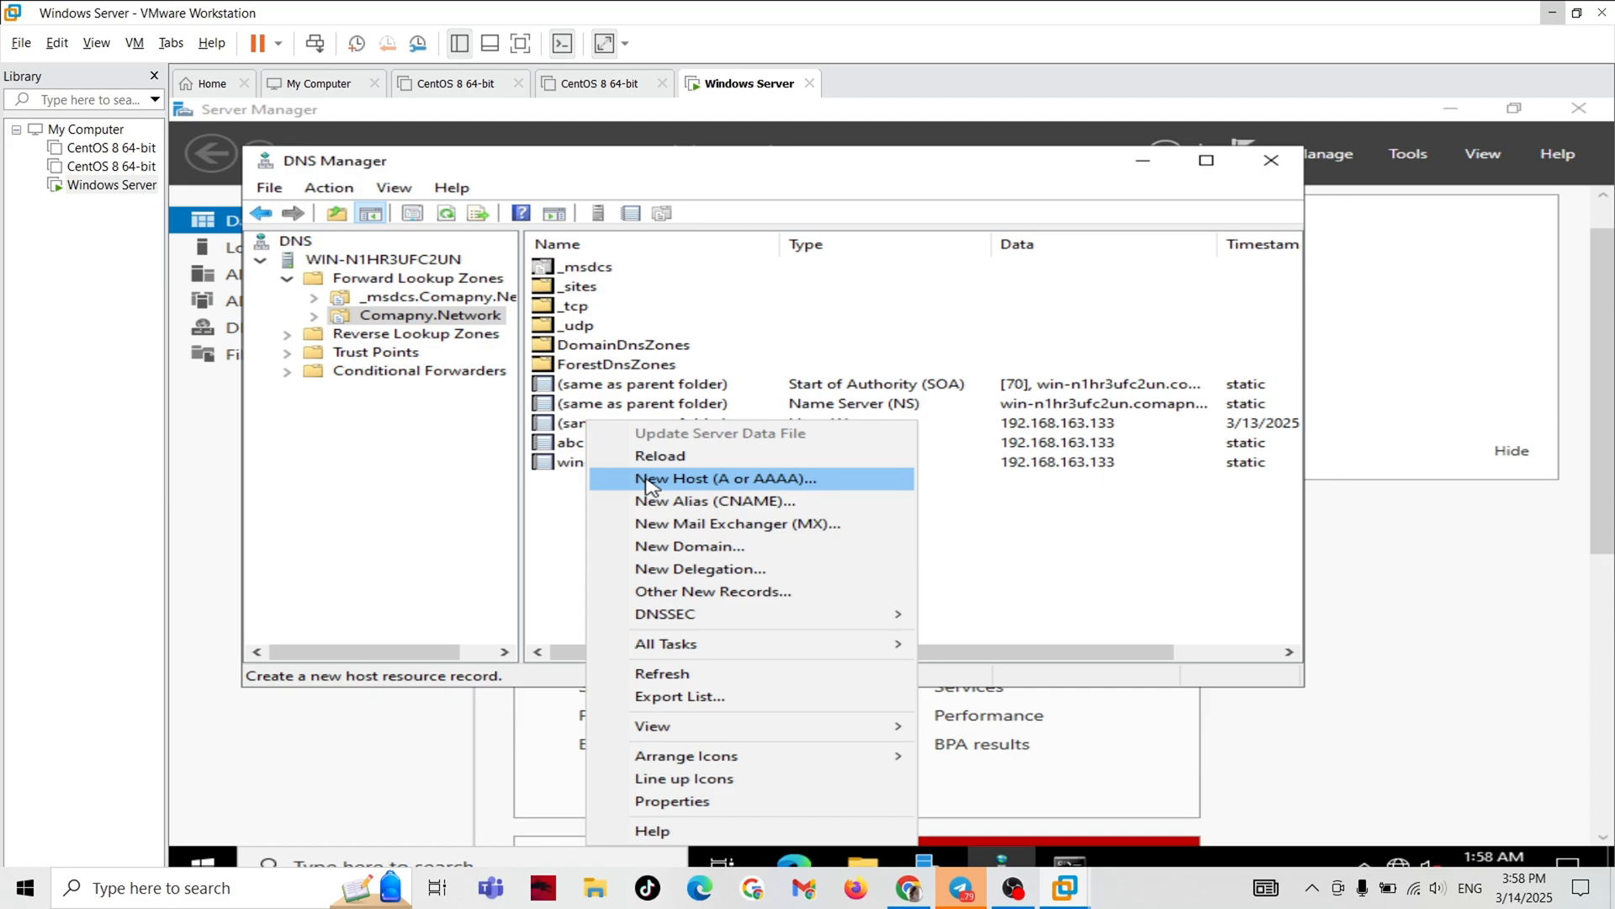
{"action": "left_click", "coordinate": [830, 486]}
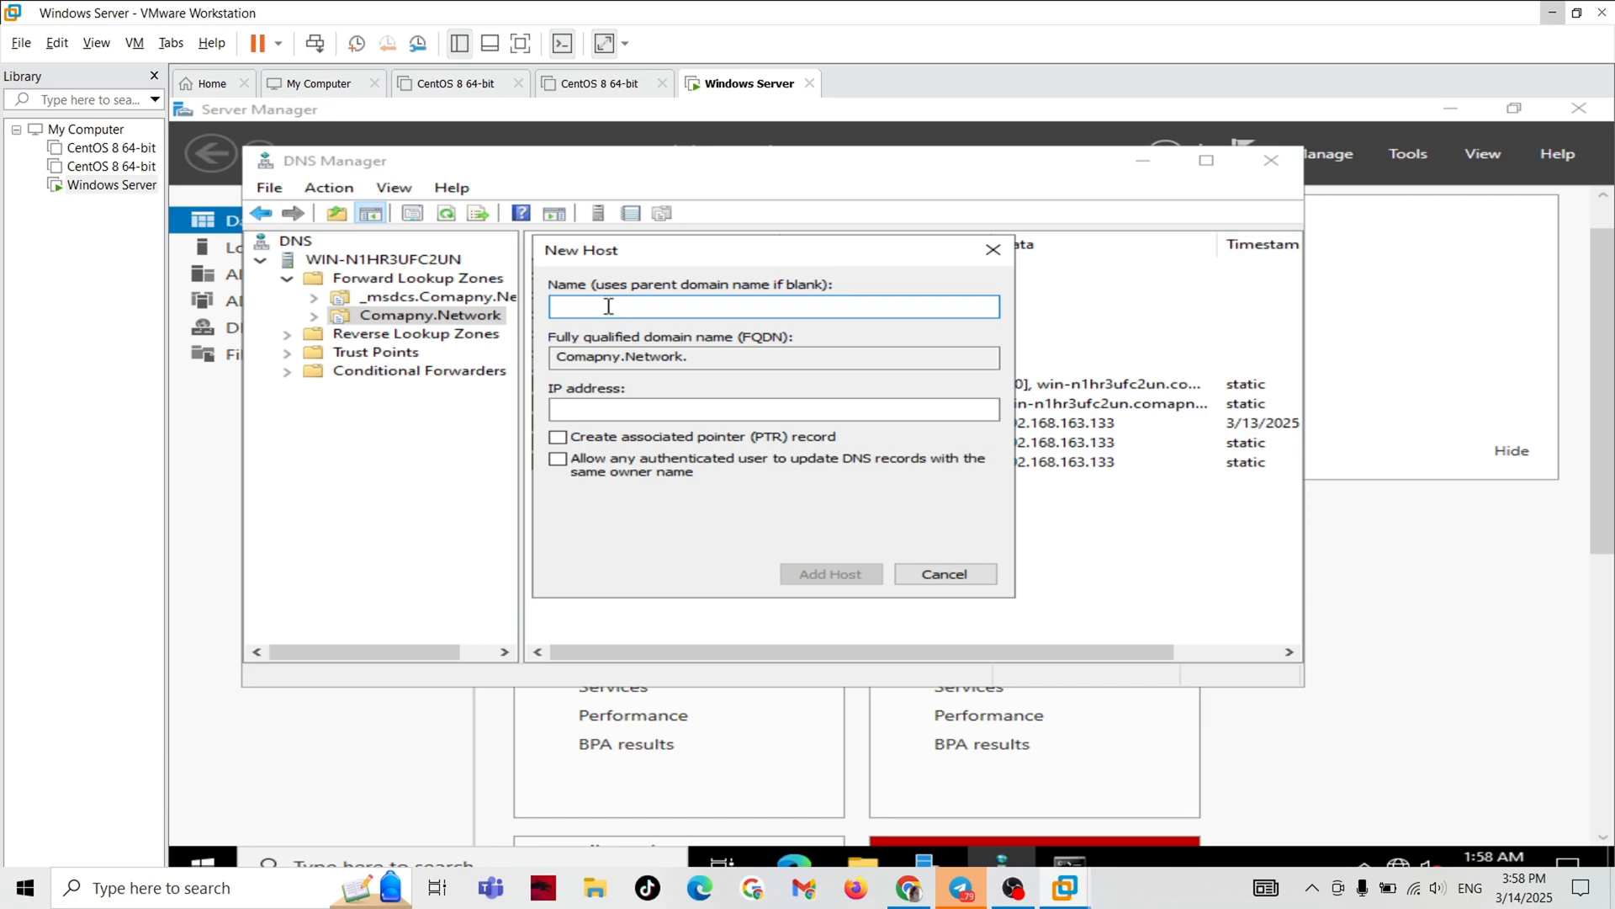
{"action": "type", "text": "AAAA"}
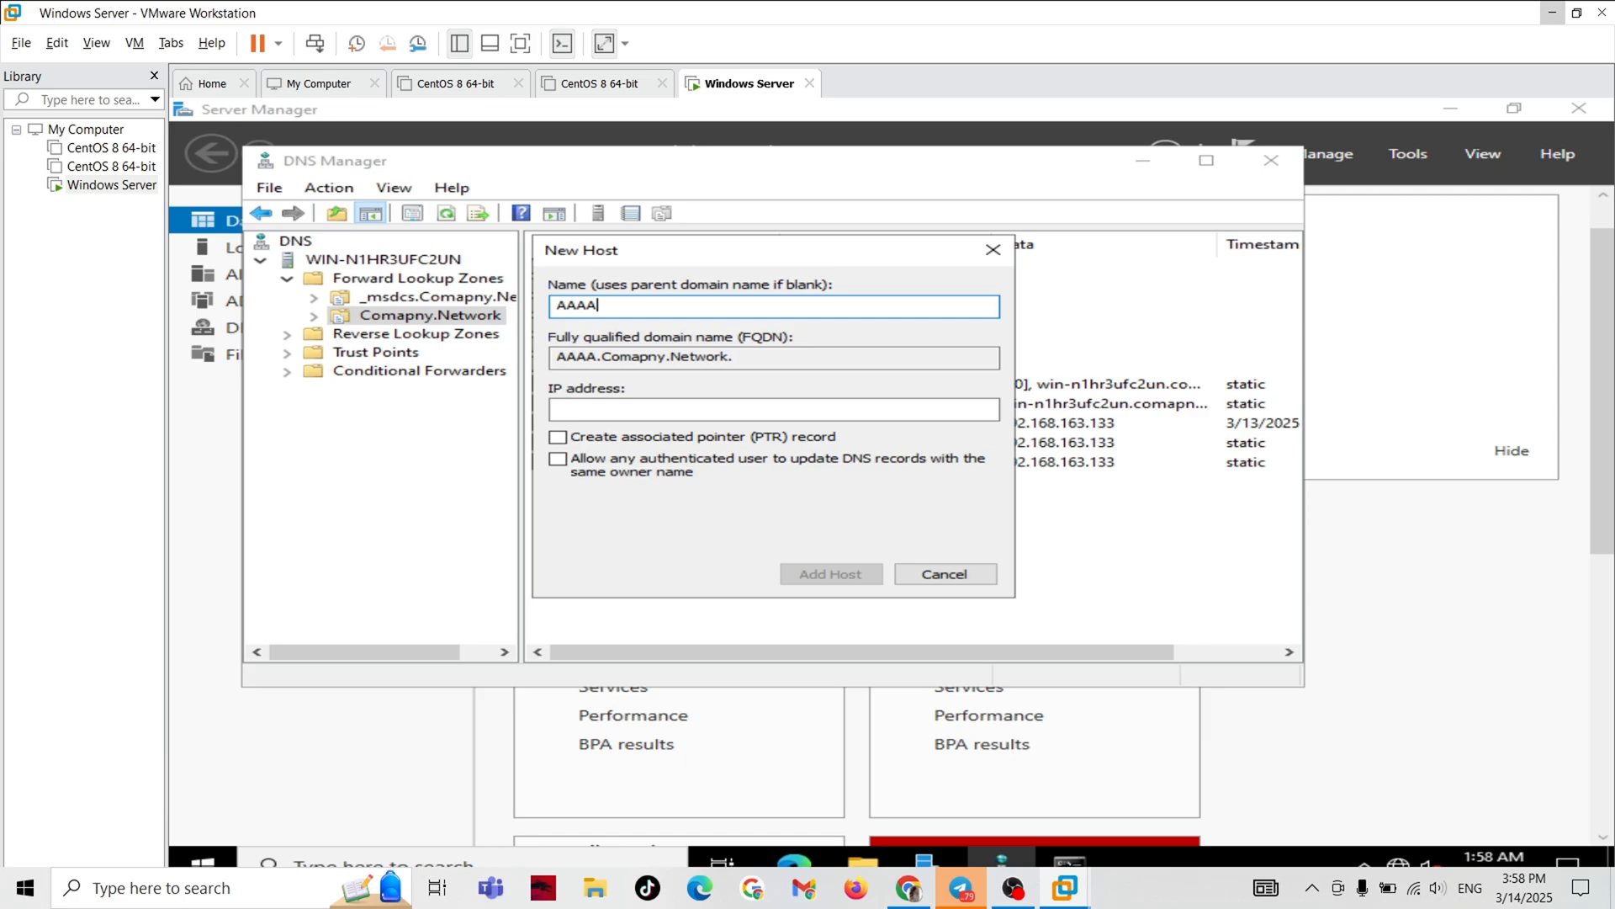
{"action": "type", "text": "123"}
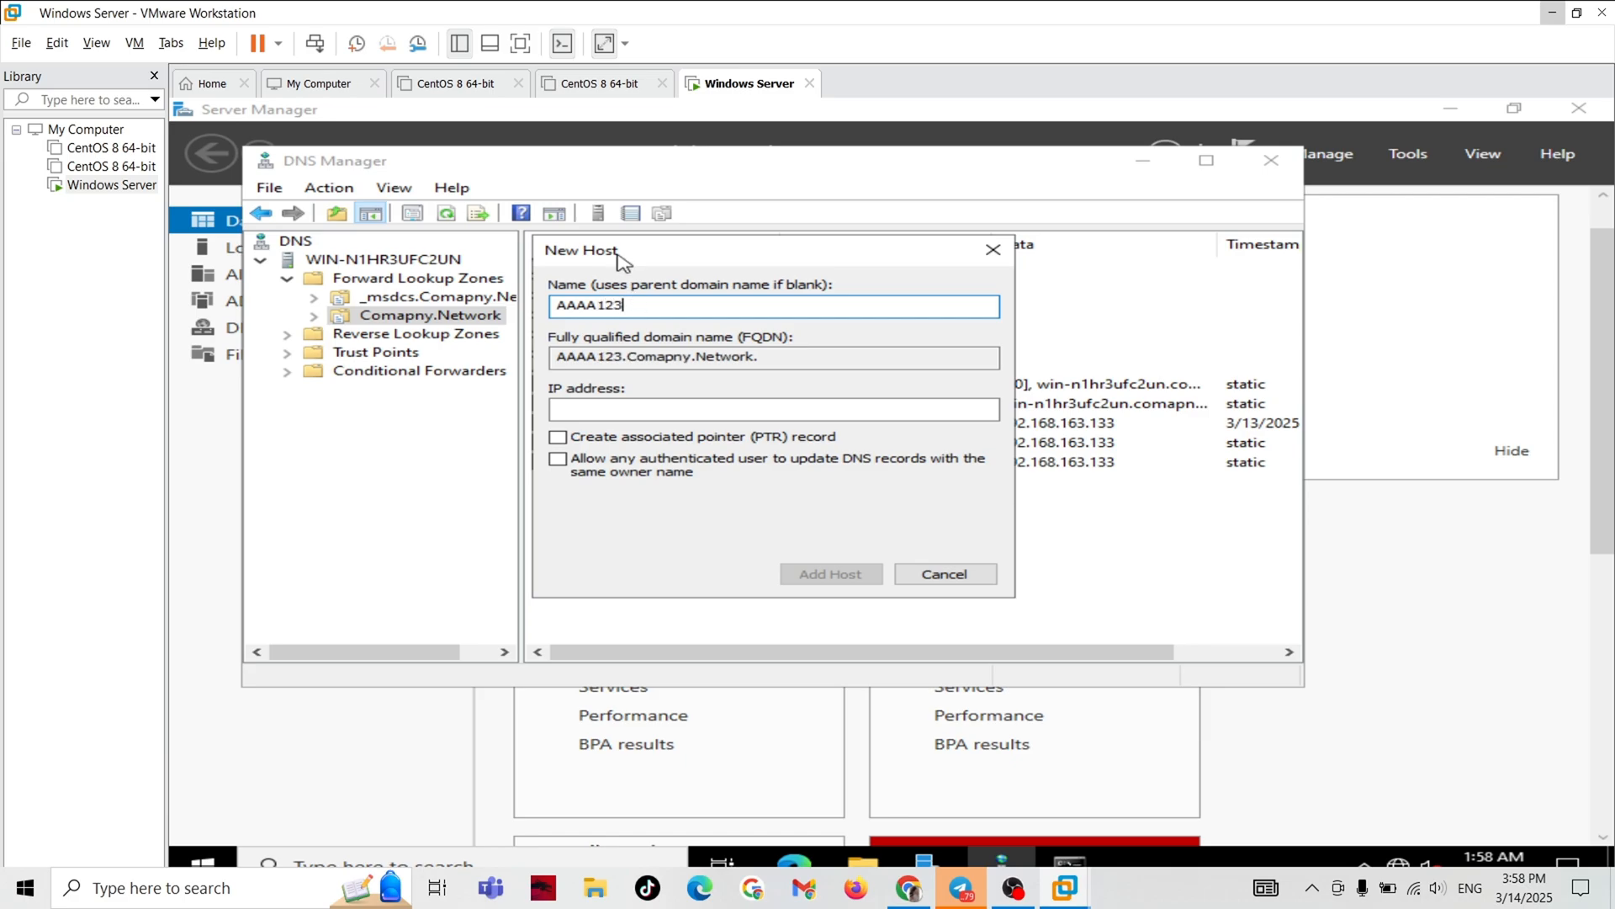
{"action": "left_click", "coordinate": [559, 411]}
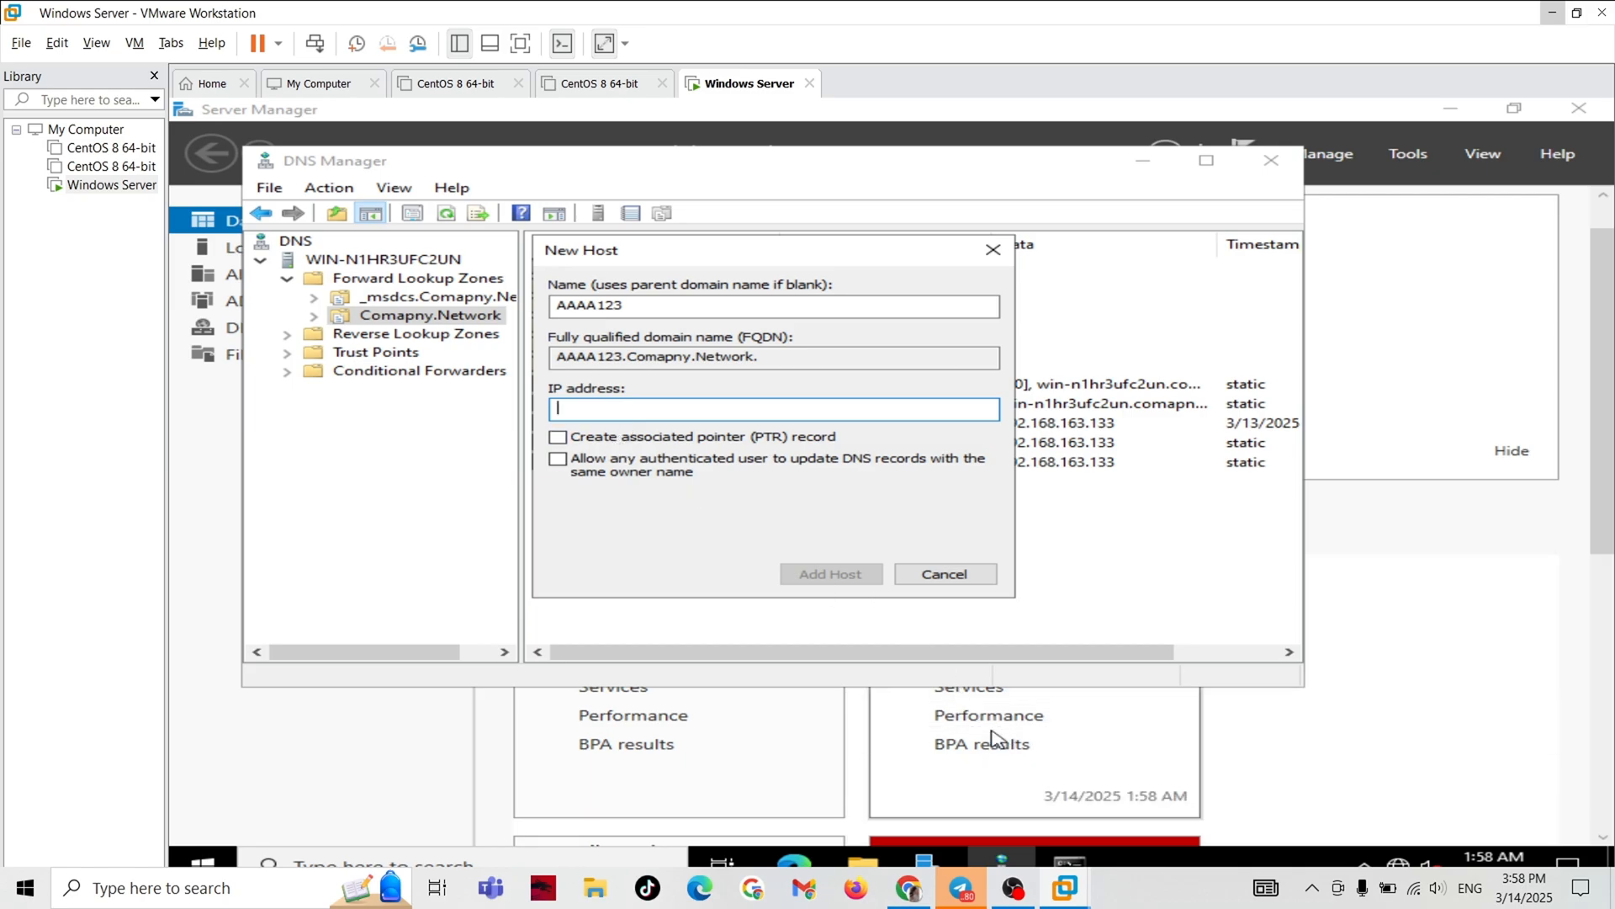
Open the Internet Protocol Version 4 (TCP/IPv4) properties of the ETH10 adapter through Control Panel's network connections.
{"action": "left_click", "coordinate": [200, 860]}
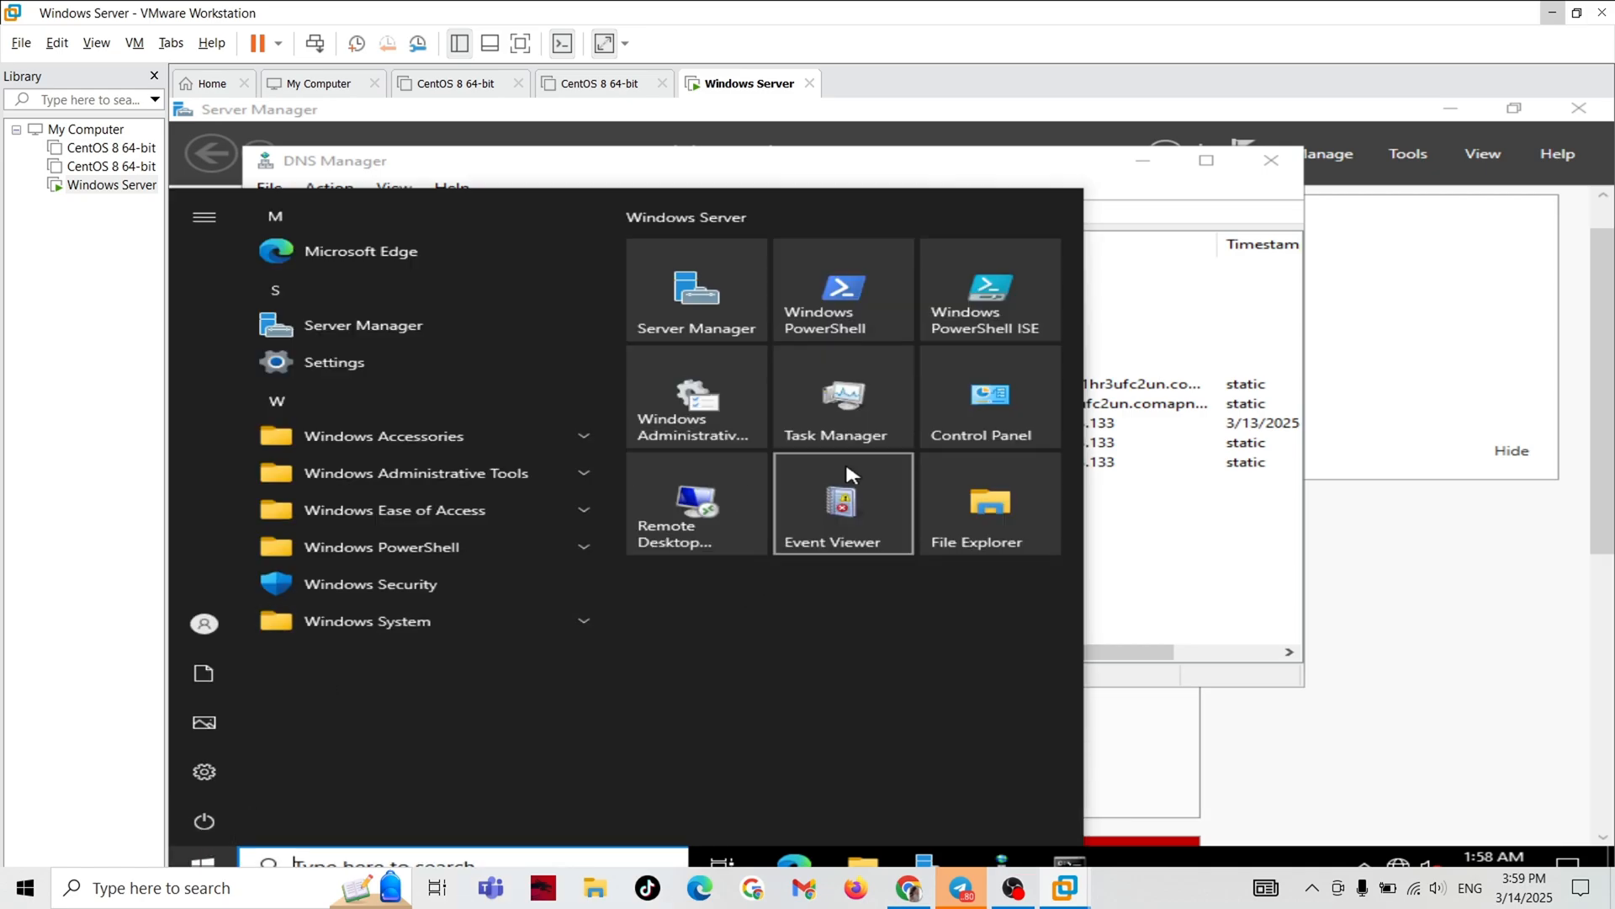
{"action": "left_click", "coordinate": [1027, 387]}
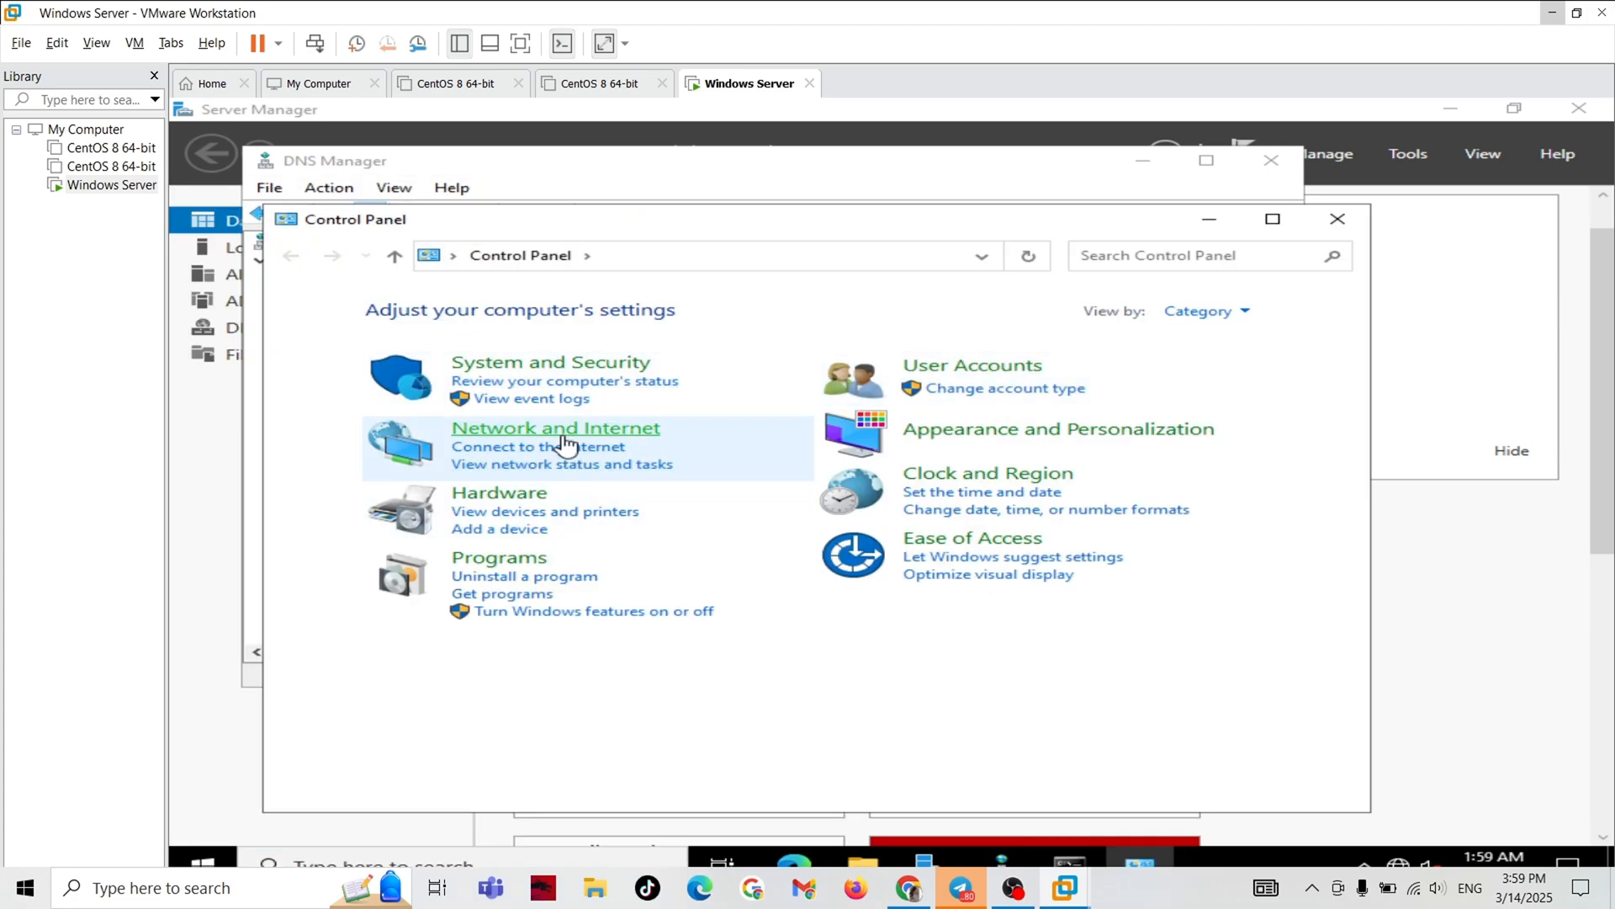
{"action": "left_click", "coordinate": [564, 434]}
{"action": "left_click", "coordinate": [680, 312]}
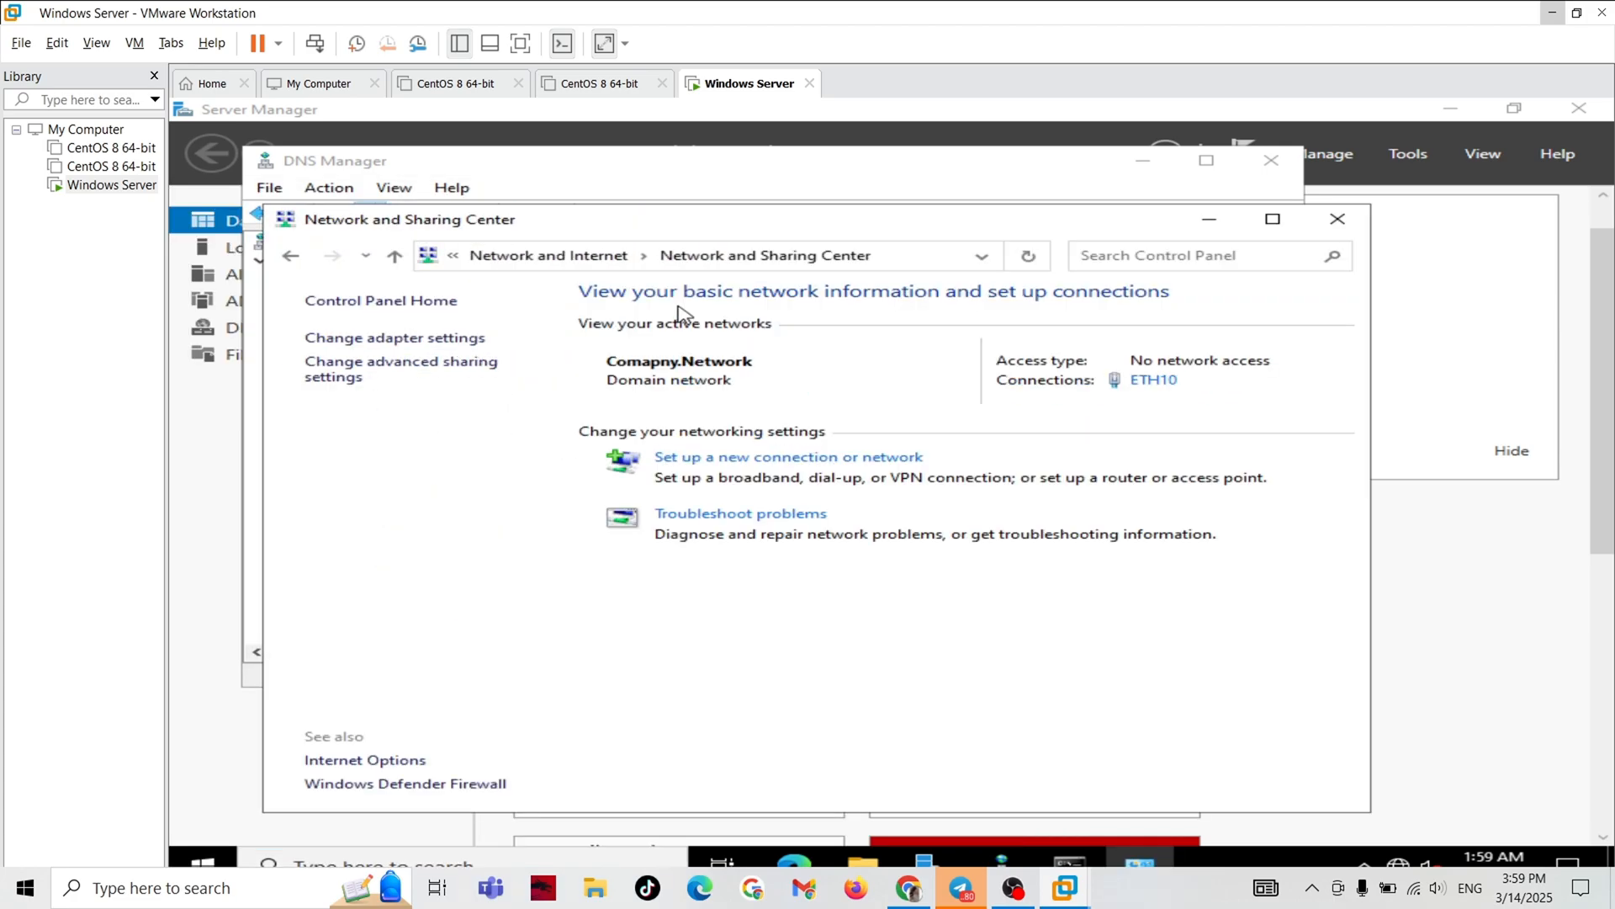
{"action": "left_click", "coordinate": [385, 345]}
{"action": "right_click", "coordinate": [443, 249]}
{"action": "left_click", "coordinate": [505, 441]}
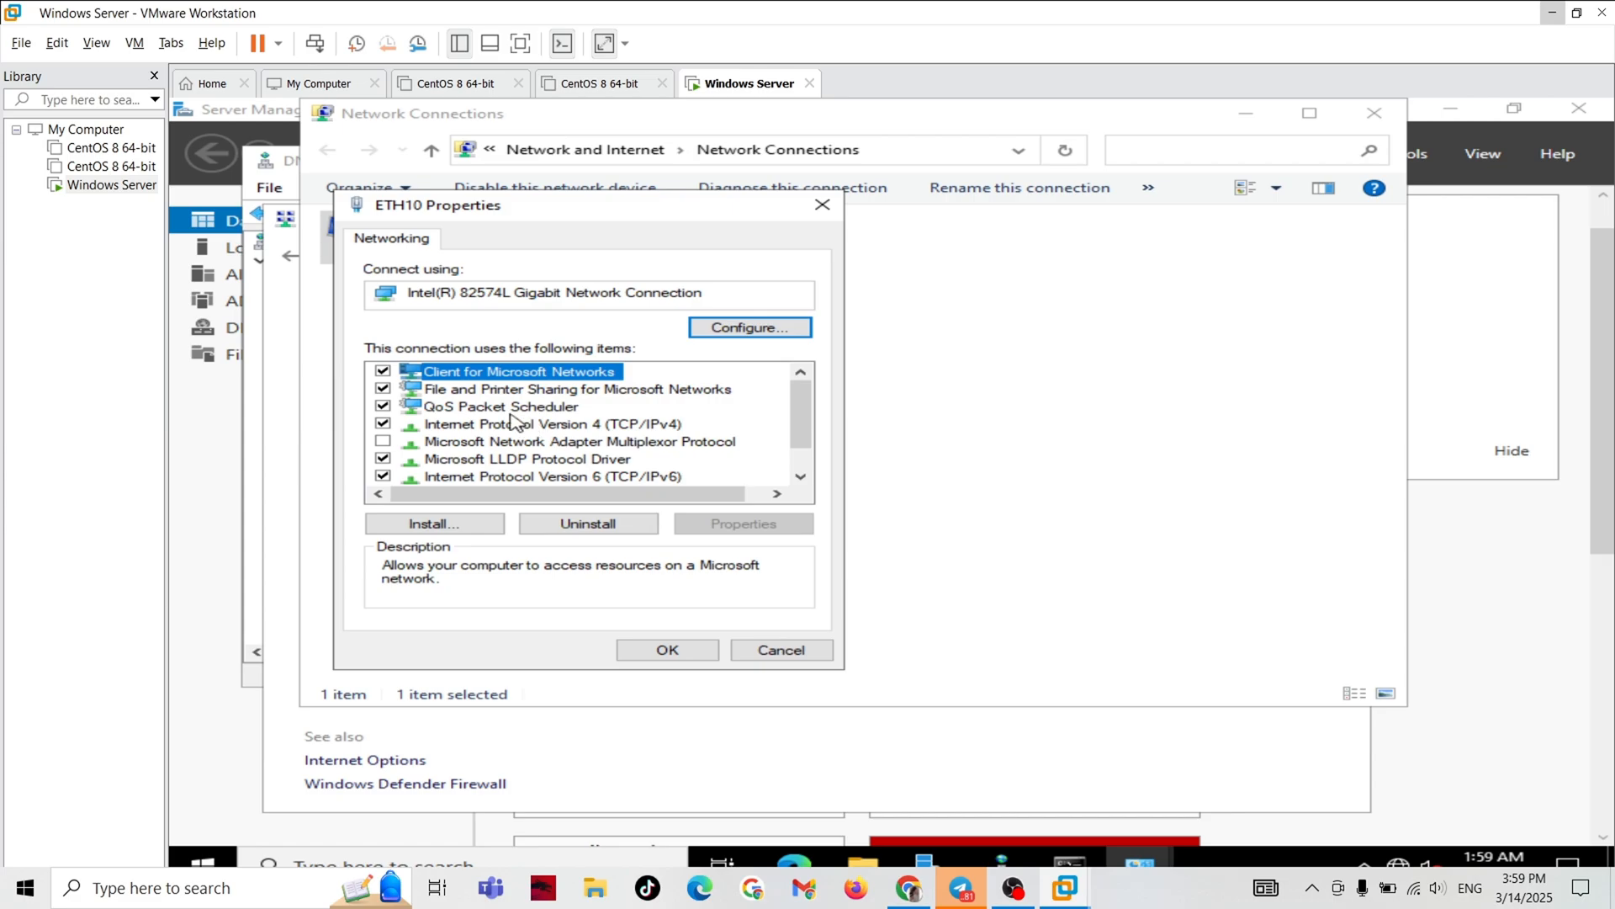
{"action": "double_click", "coordinate": [503, 425]}
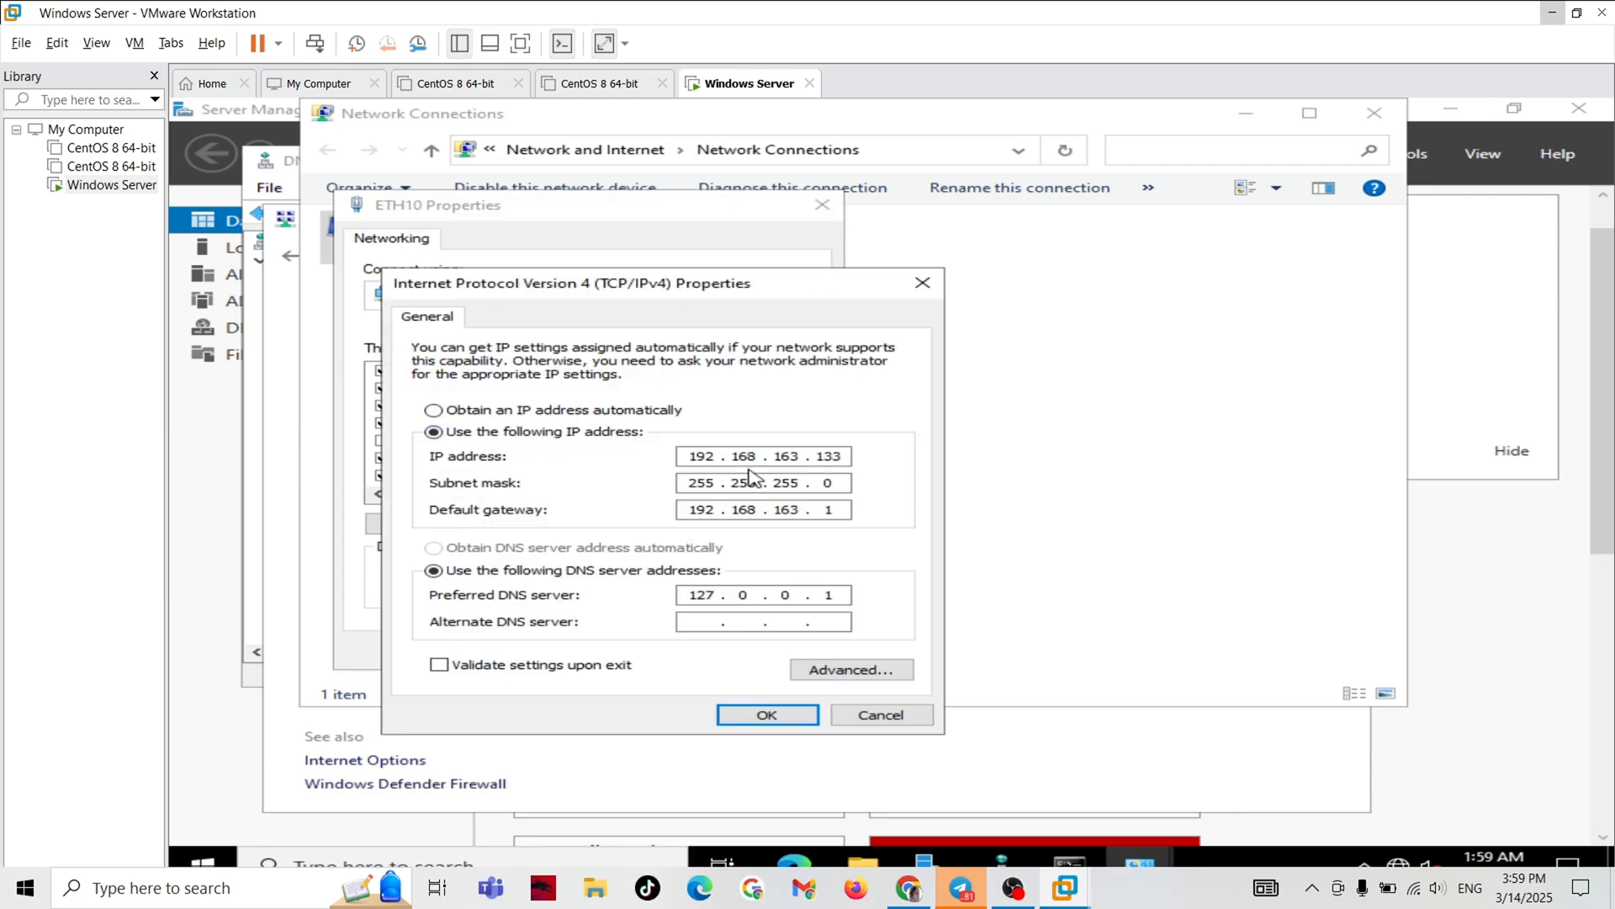
Check the static IP address assigned to ETH10, and return to the New Host dialog in DNS Manager.
{"action": "double_click", "coordinate": [700, 455]}
{"action": "left_click_drag", "start_coordinate": [846, 455], "coordinate": [809, 455]}
{"action": "left_click_drag", "start_coordinate": [690, 456], "coordinate": [840, 455]}
{"action": "double_click", "coordinate": [843, 455]}
{"action": "left_click", "coordinate": [843, 456]}
{"action": "left_click_drag", "start_coordinate": [689, 457], "coordinate": [815, 469]}
{"action": "left_click", "coordinate": [845, 457]}
{"action": "key", "text": "alt+Tab"}
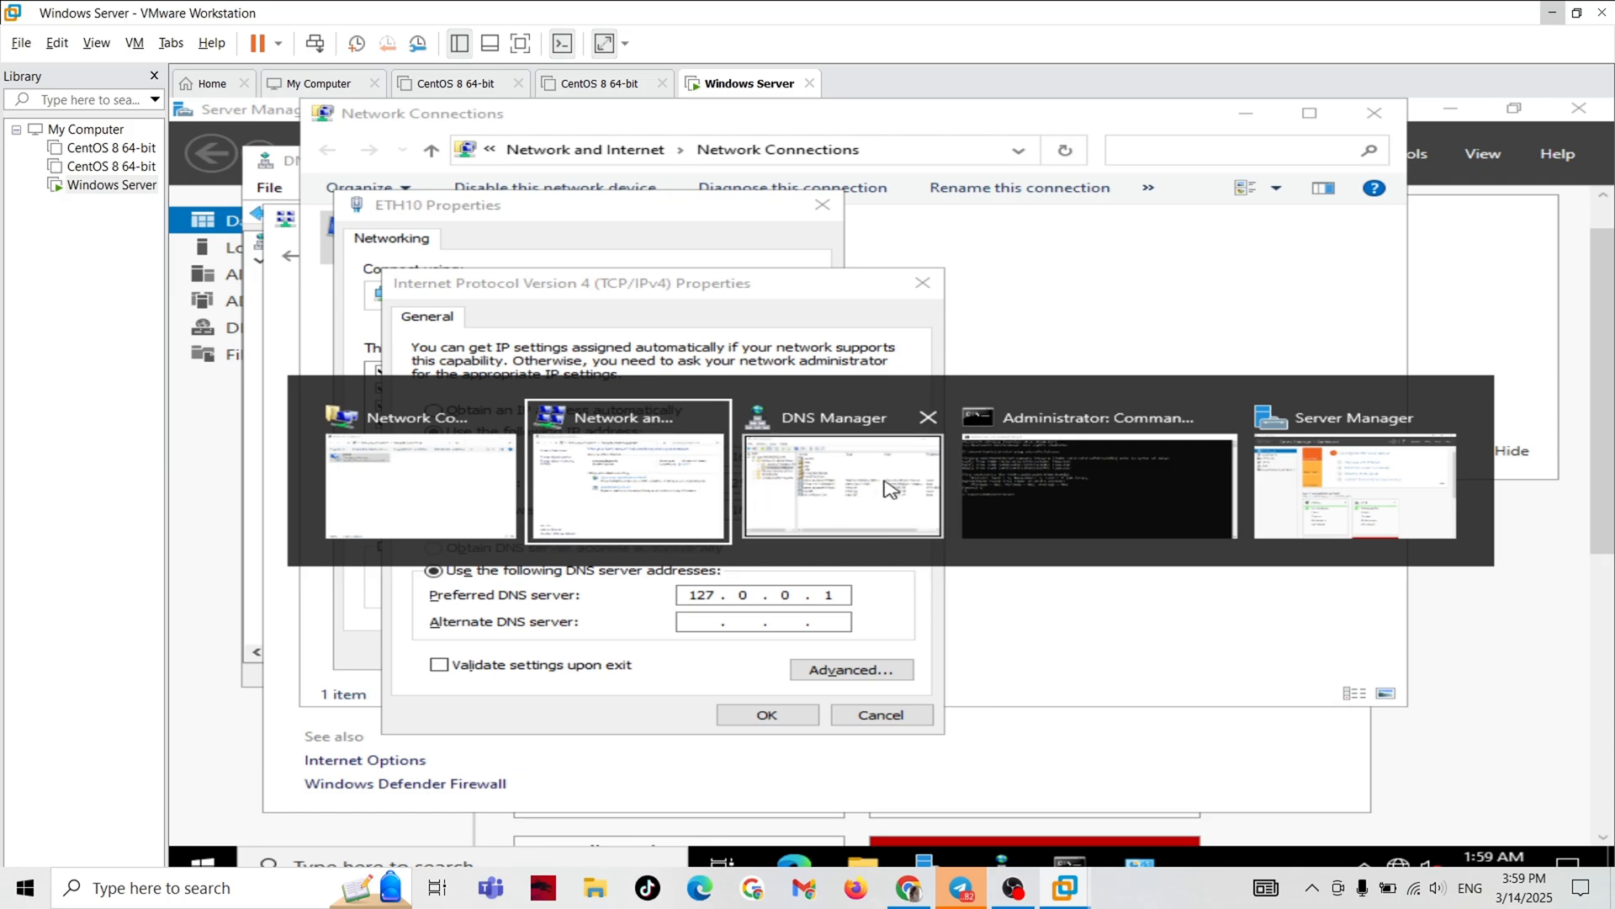
{"action": "left_click", "coordinate": [810, 488]}
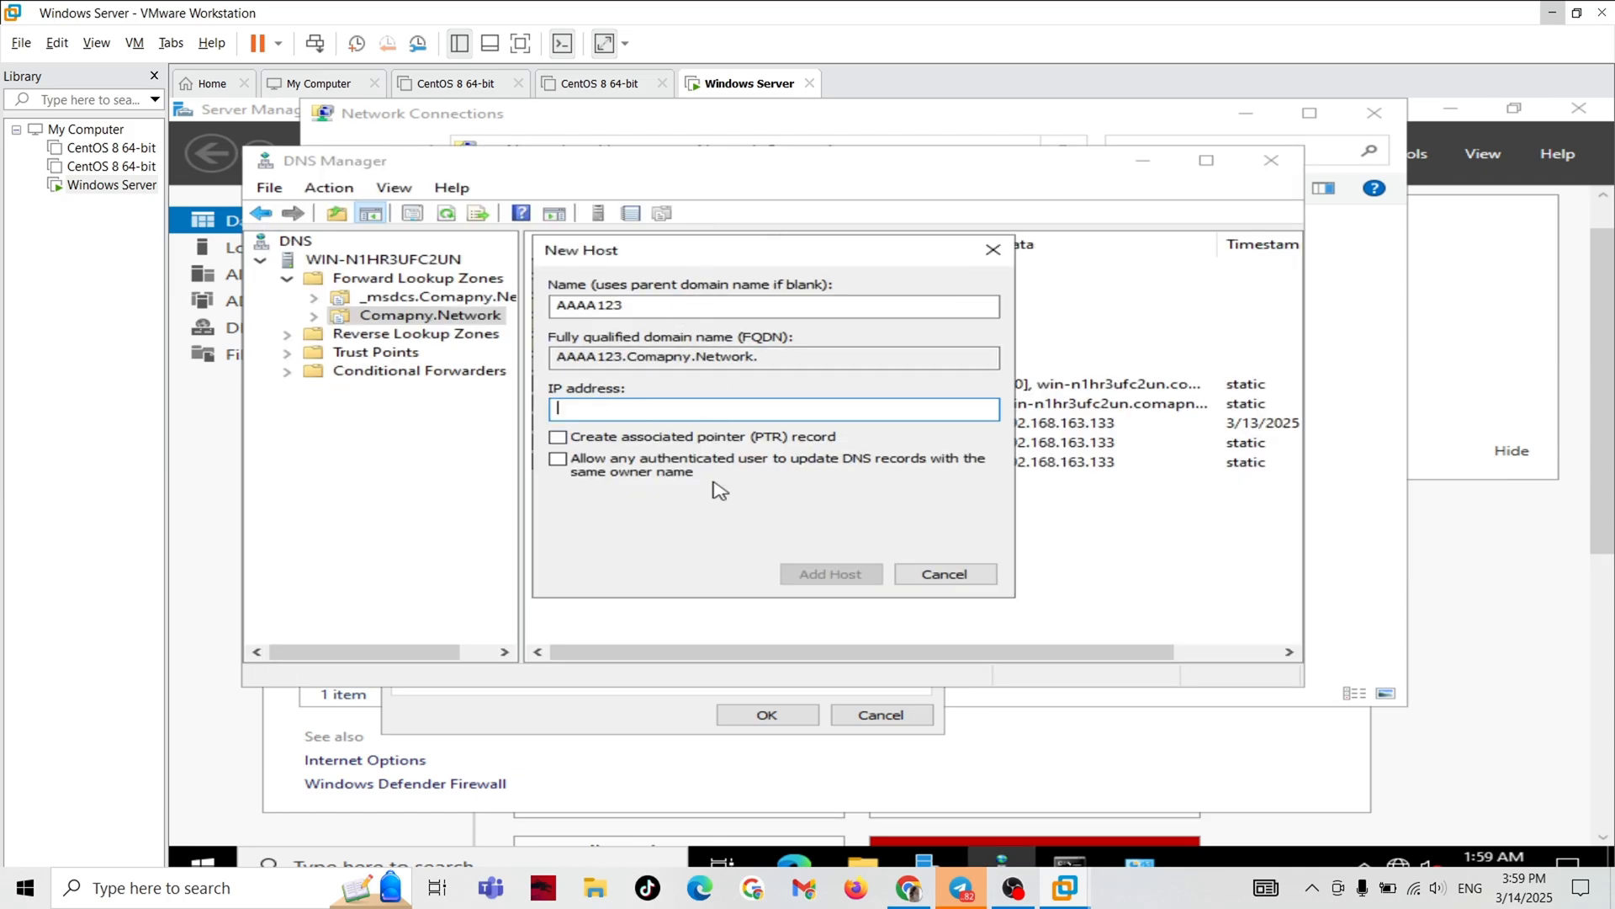
Move the New Host dialog clear of the record names and set the host's IP address to 192.168.163.133.
{"action": "left_click_drag", "start_coordinate": [711, 253], "coordinate": [765, 575]}
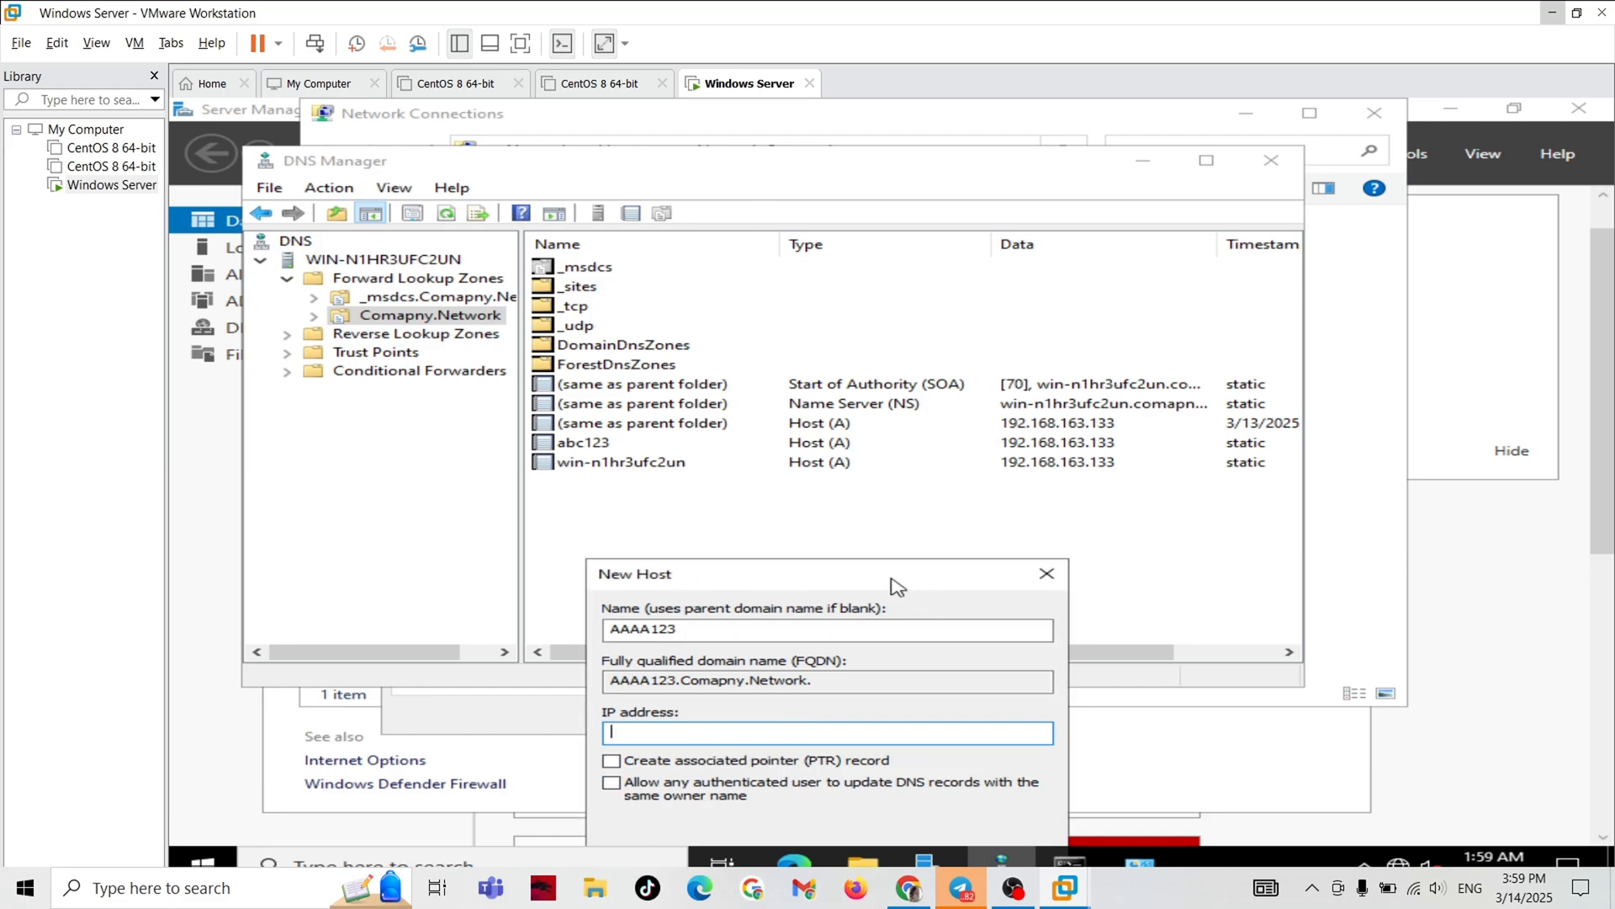
{"action": "key", "text": "alt+Tab"}
{"action": "left_click", "coordinate": [952, 728]}
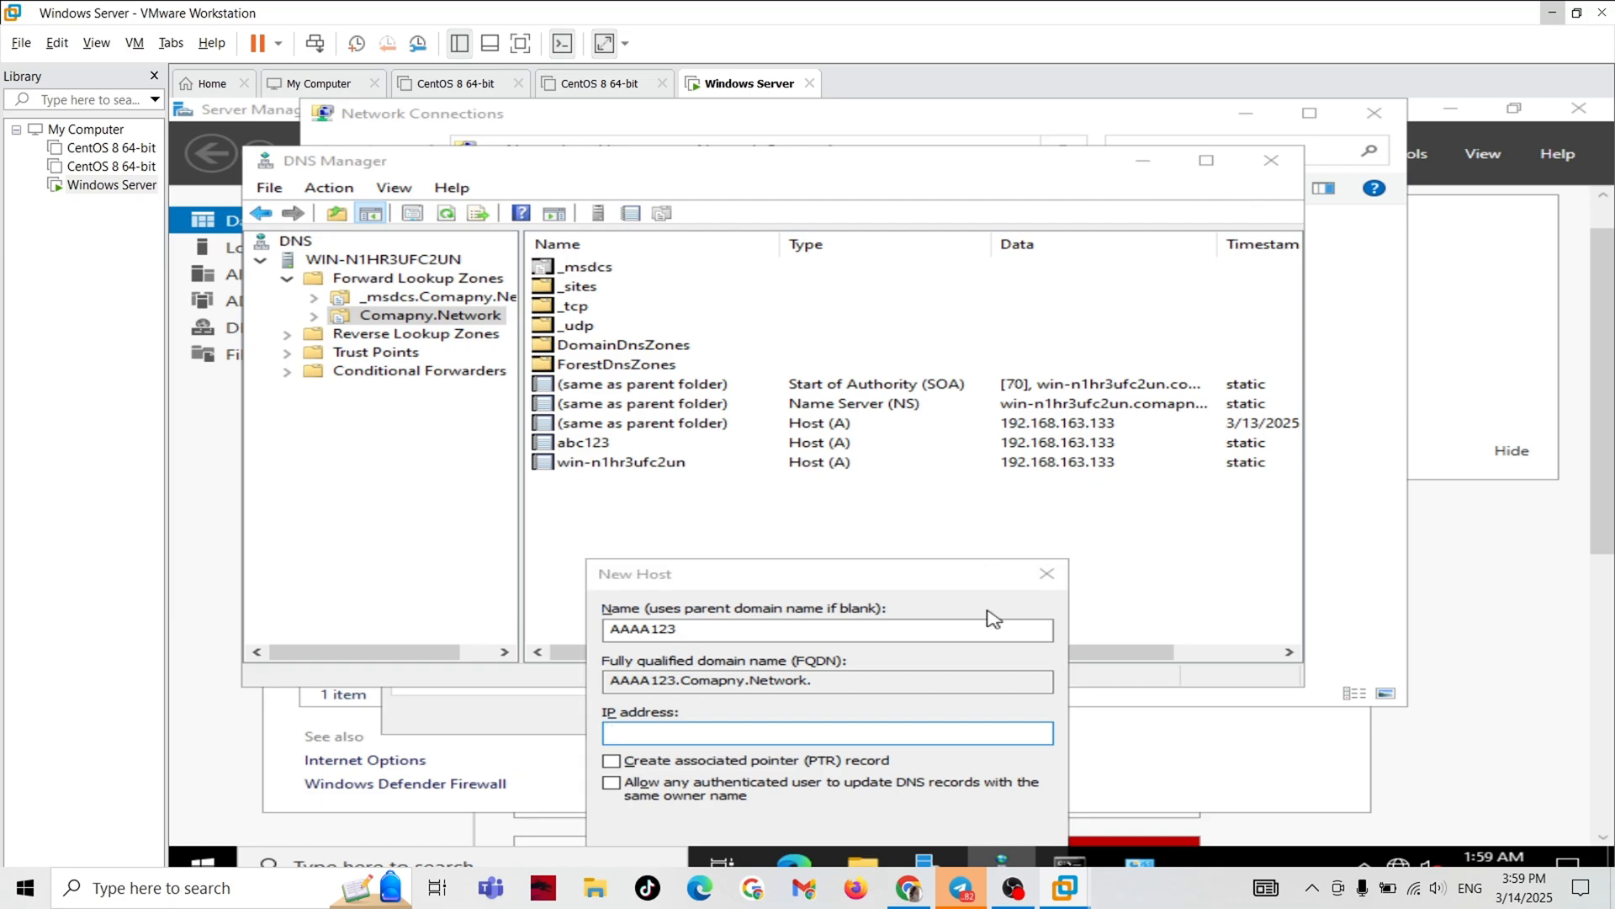
{"action": "left_click_drag", "start_coordinate": [932, 584], "coordinate": [1069, 413]}
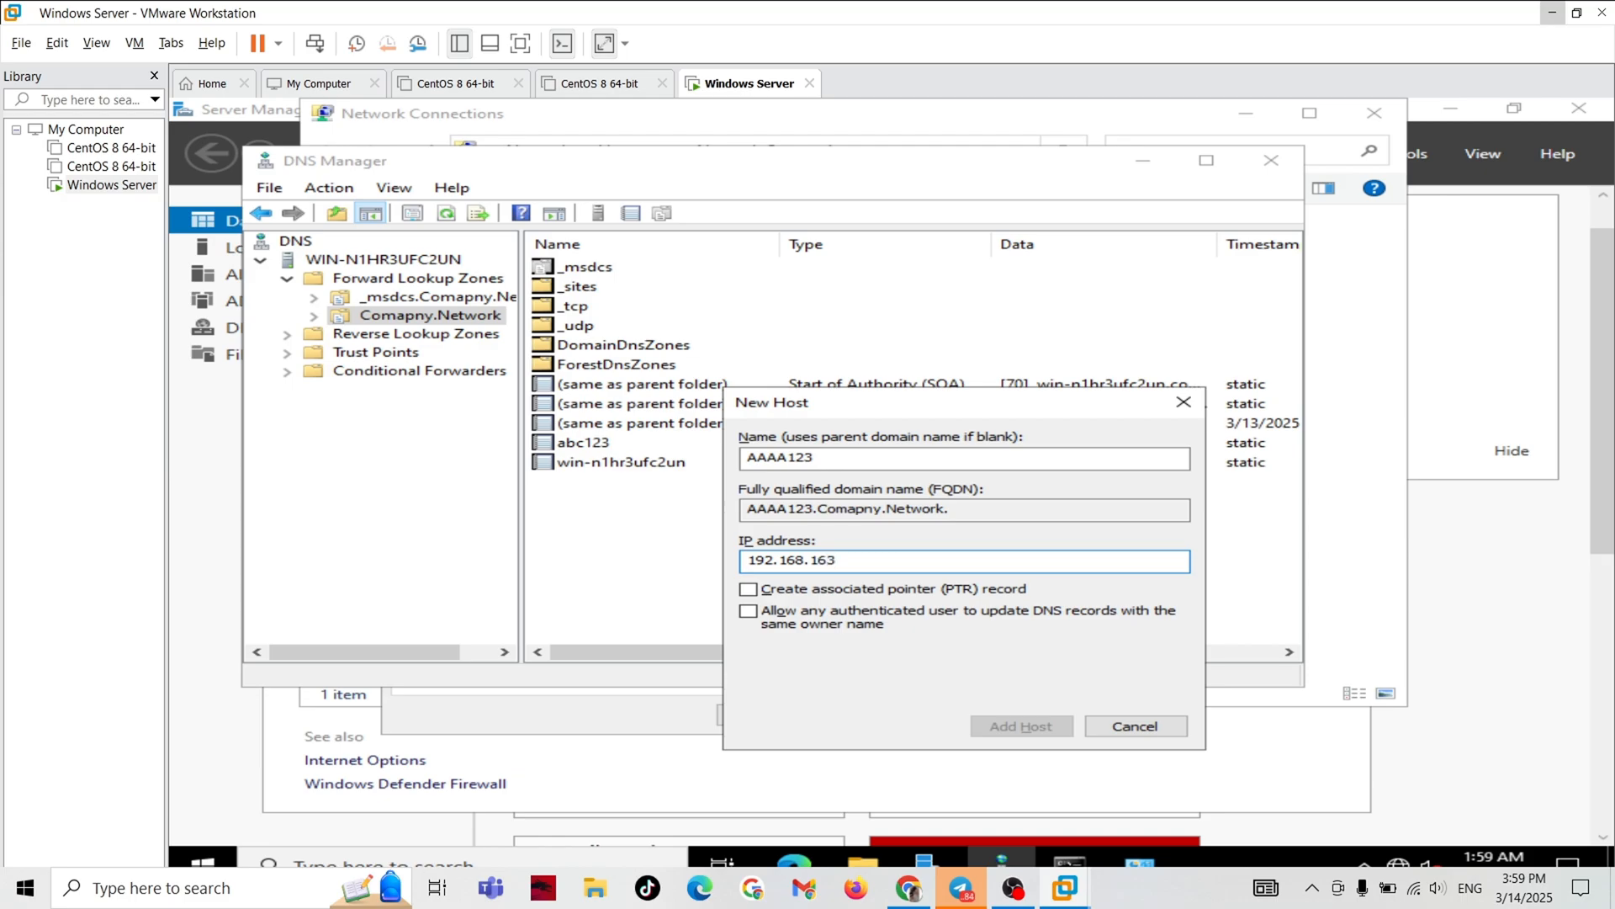
{"action": "type", "text": ".13"}
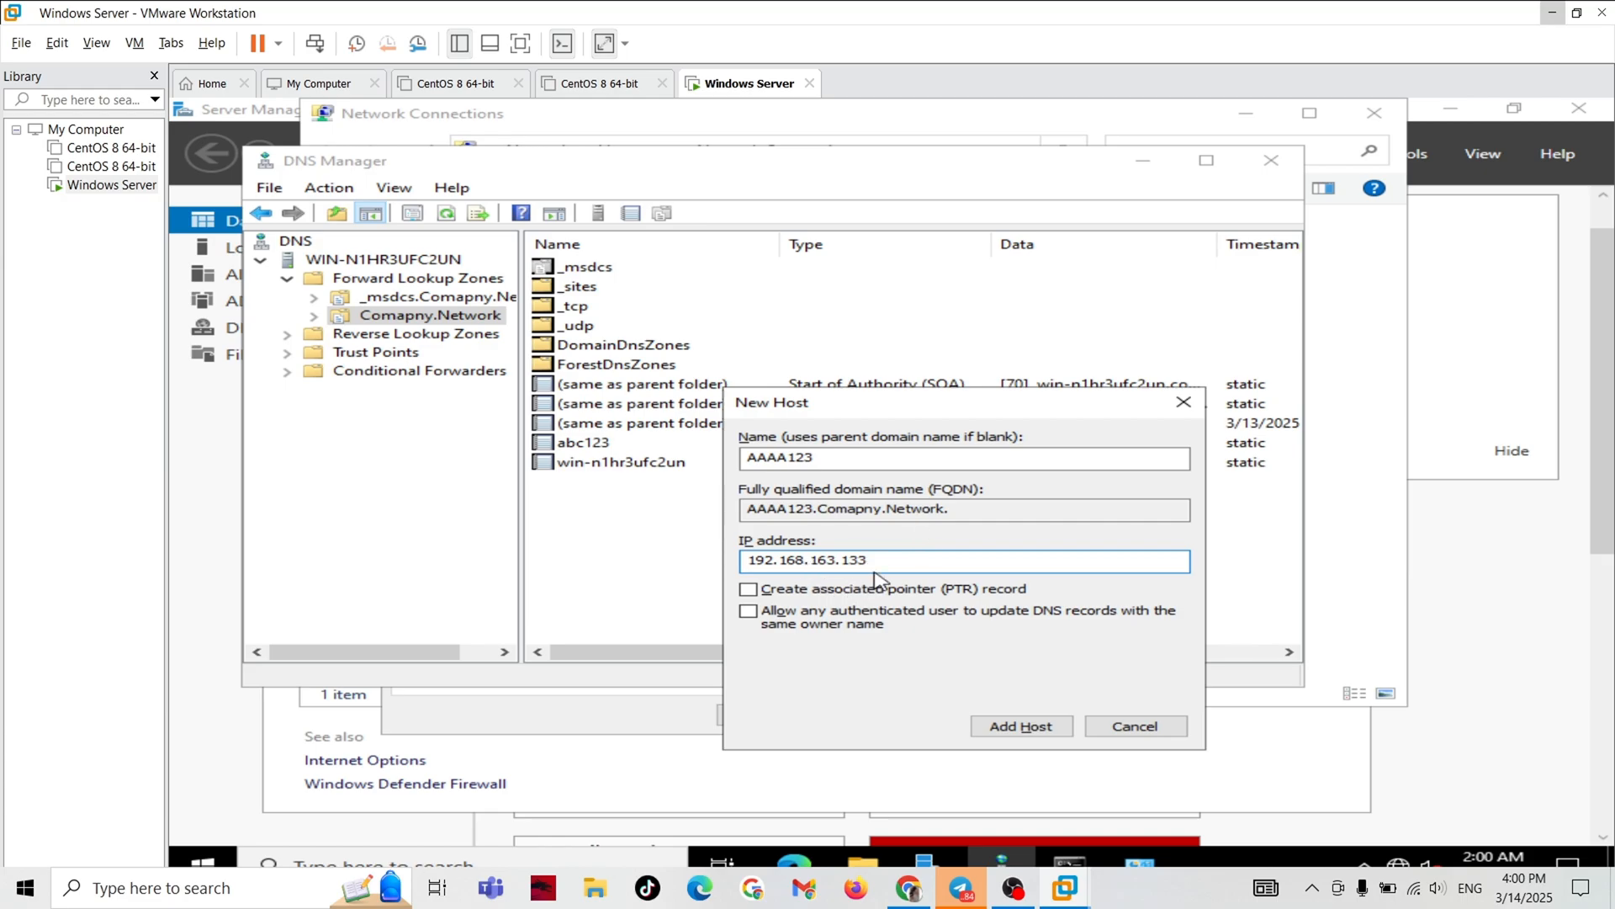
Enable creation of the associated pointer (PTR) record, add the AAAA123 host, and dismiss the resulting message.
{"action": "left_click", "coordinate": [748, 590]}
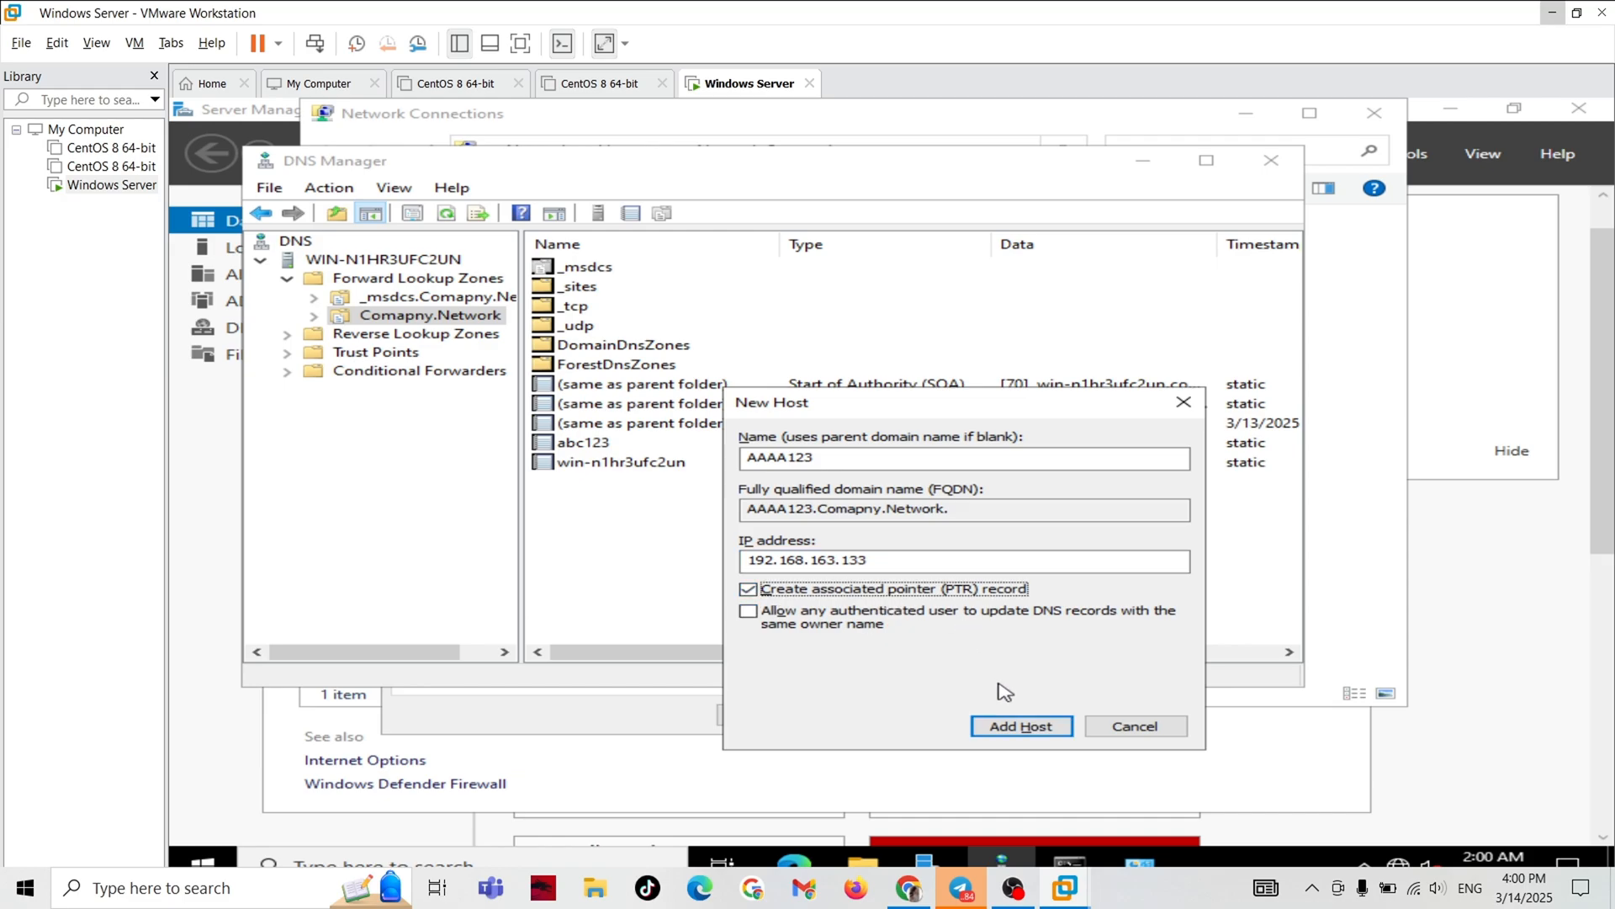
{"action": "left_click", "coordinate": [1018, 732]}
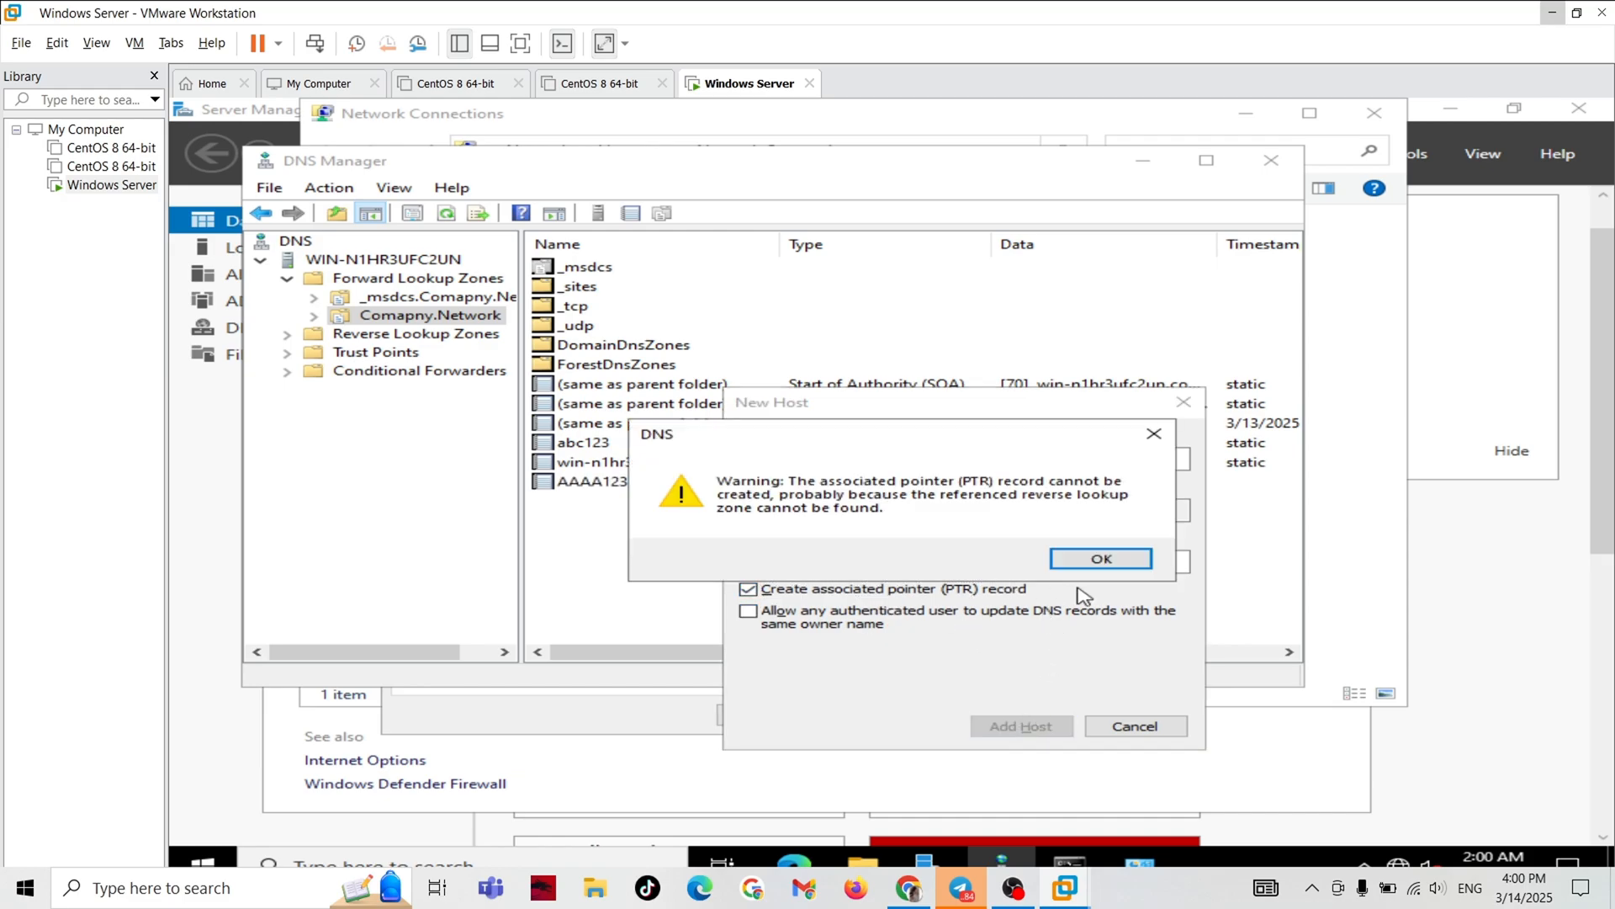
{"action": "left_click", "coordinate": [1079, 566]}
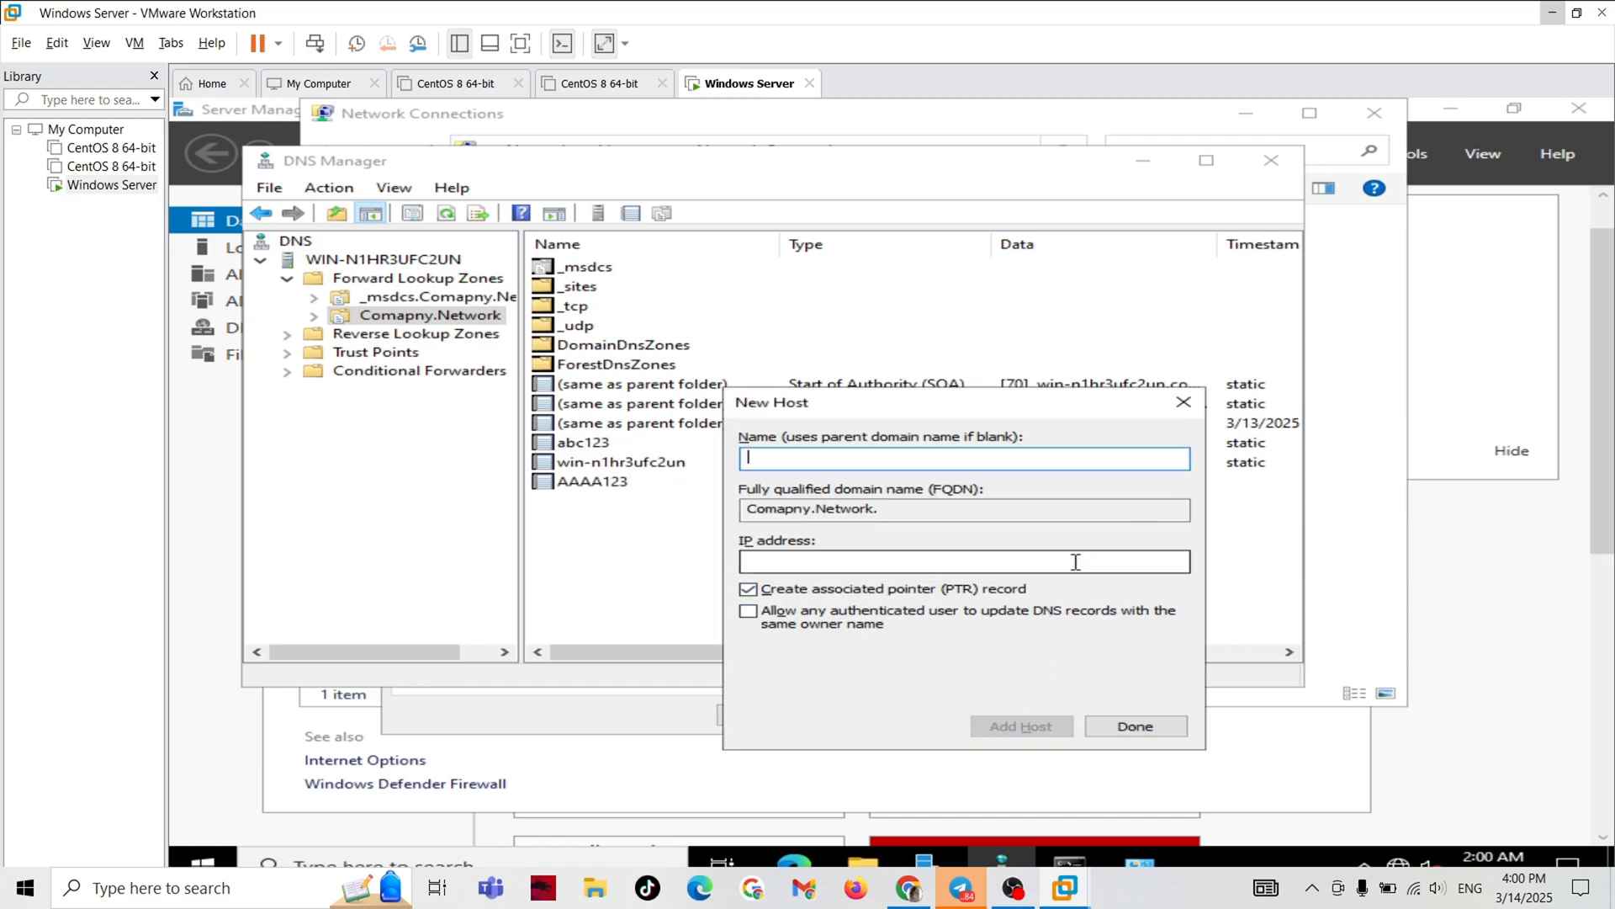
Close the New Host dialog and check the new AAAA123 host record in the Comapny.Network zone.
{"action": "left_click", "coordinate": [1113, 730]}
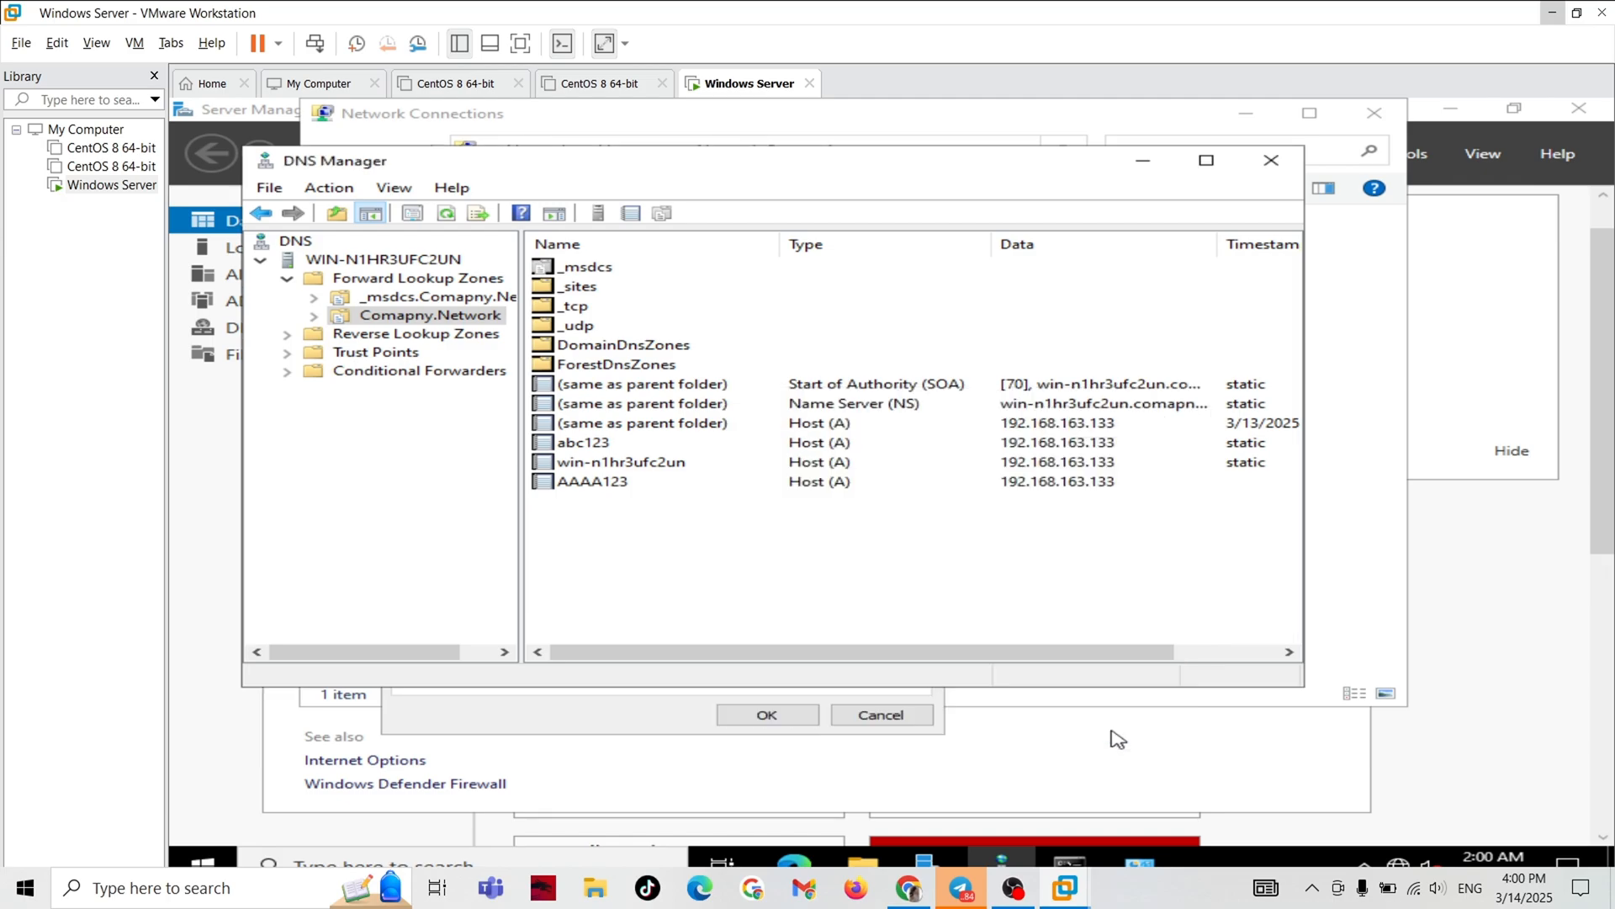
{"action": "left_click", "coordinate": [601, 488]}
{"action": "left_click", "coordinate": [611, 515]}
{"action": "left_click", "coordinate": [609, 486]}
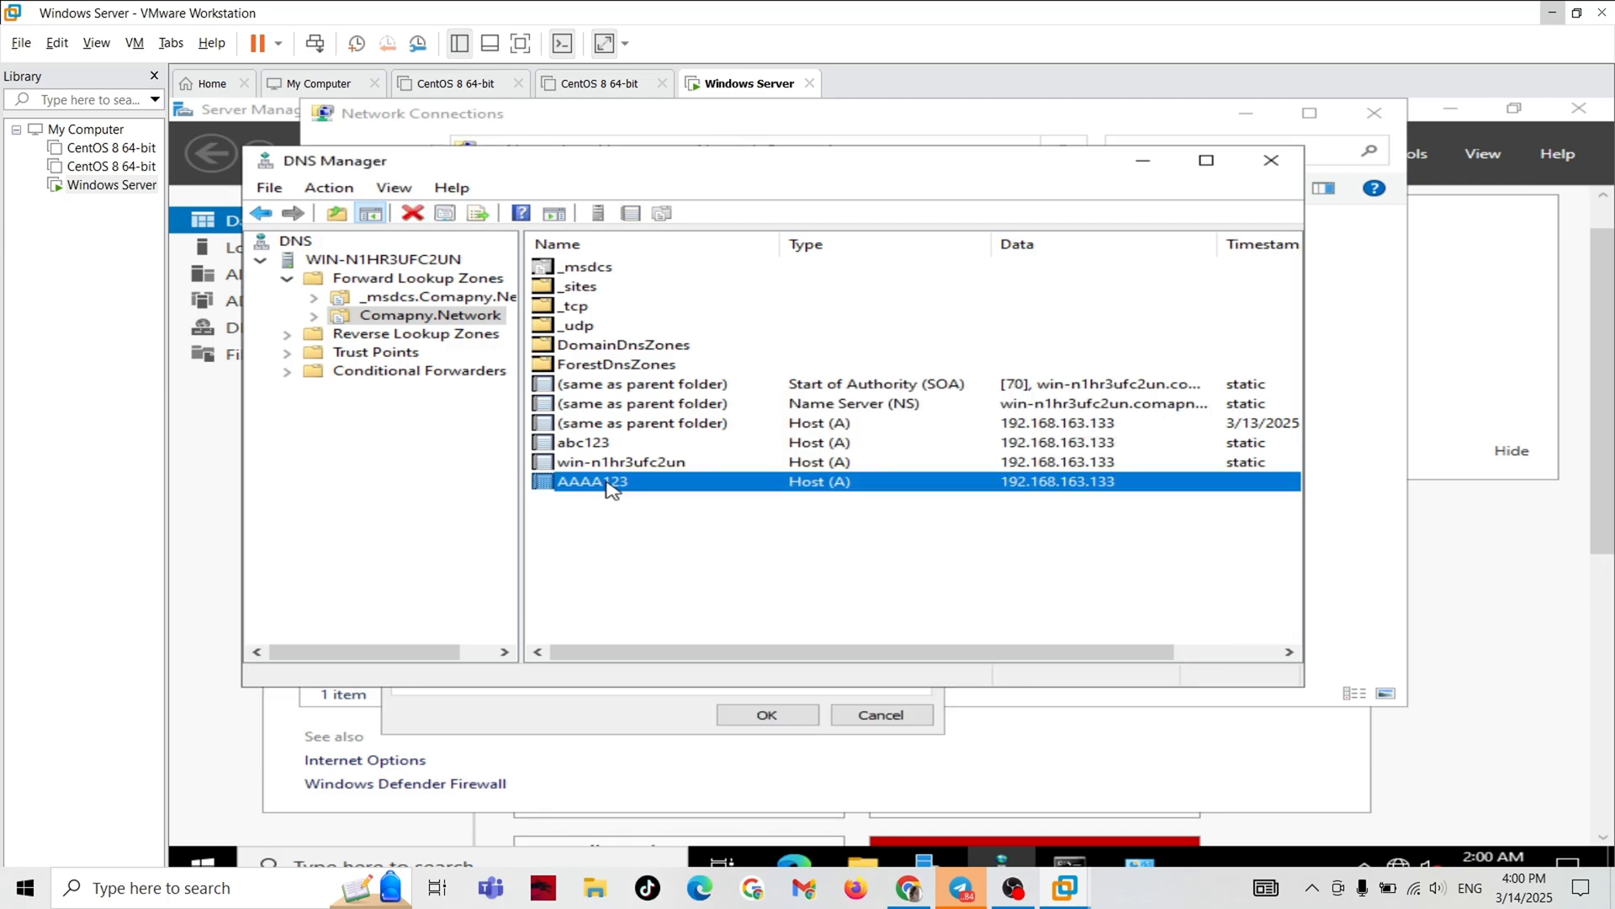
{"action": "left_click", "coordinate": [639, 557]}
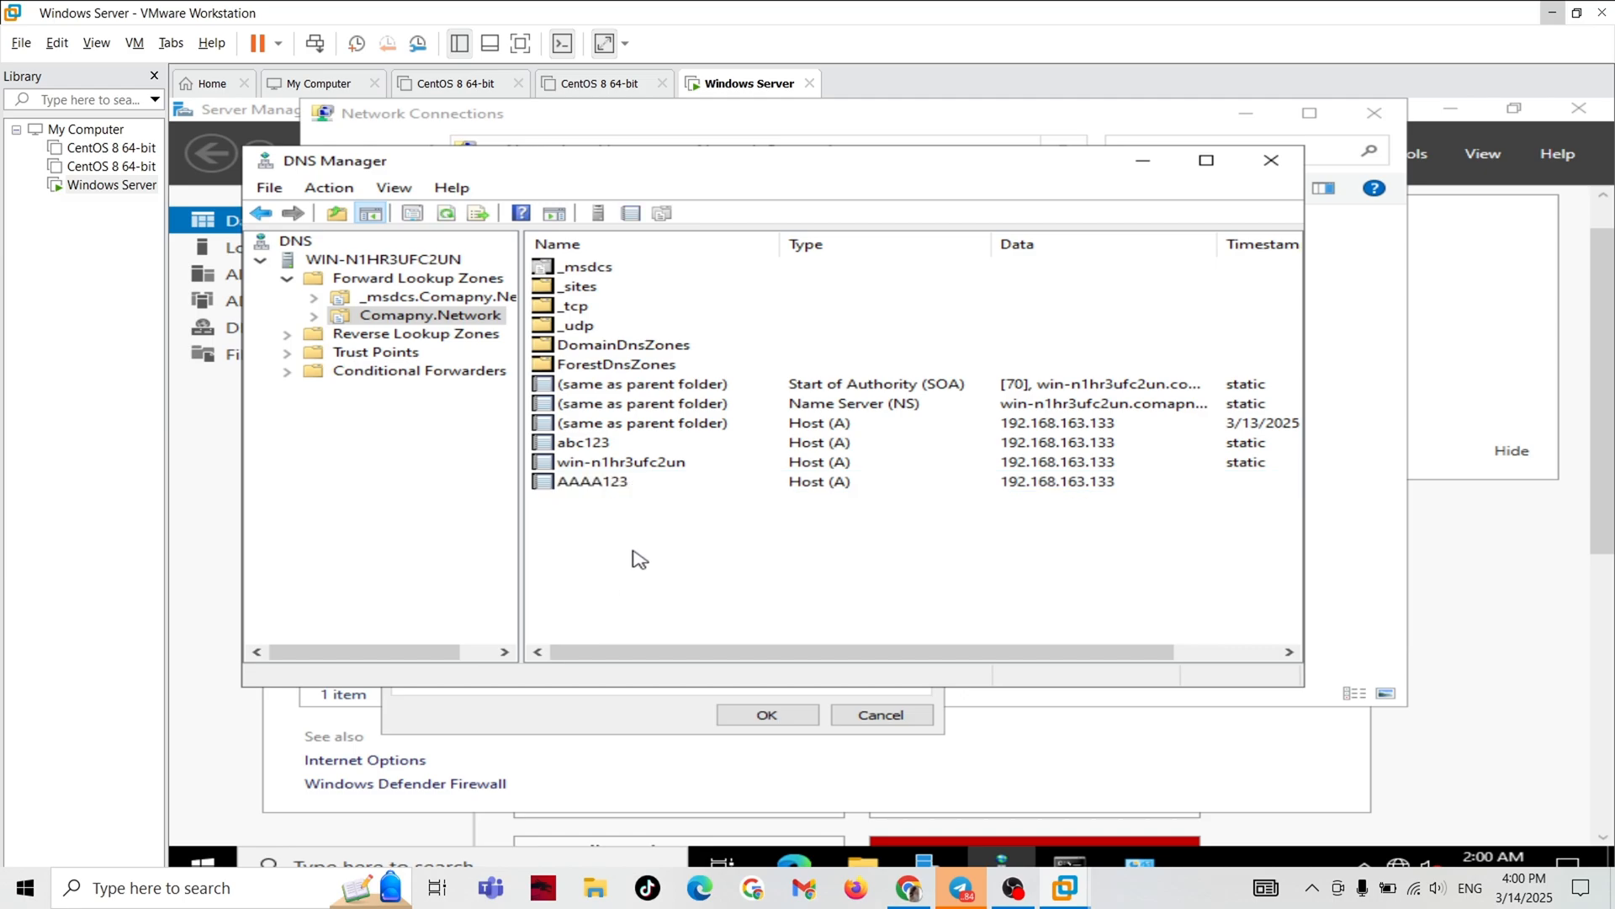
Switch to Command Prompt, ping AAAA123, and move the window so that the full ping output can be read.
{"action": "key", "text": "alt+Tab"}
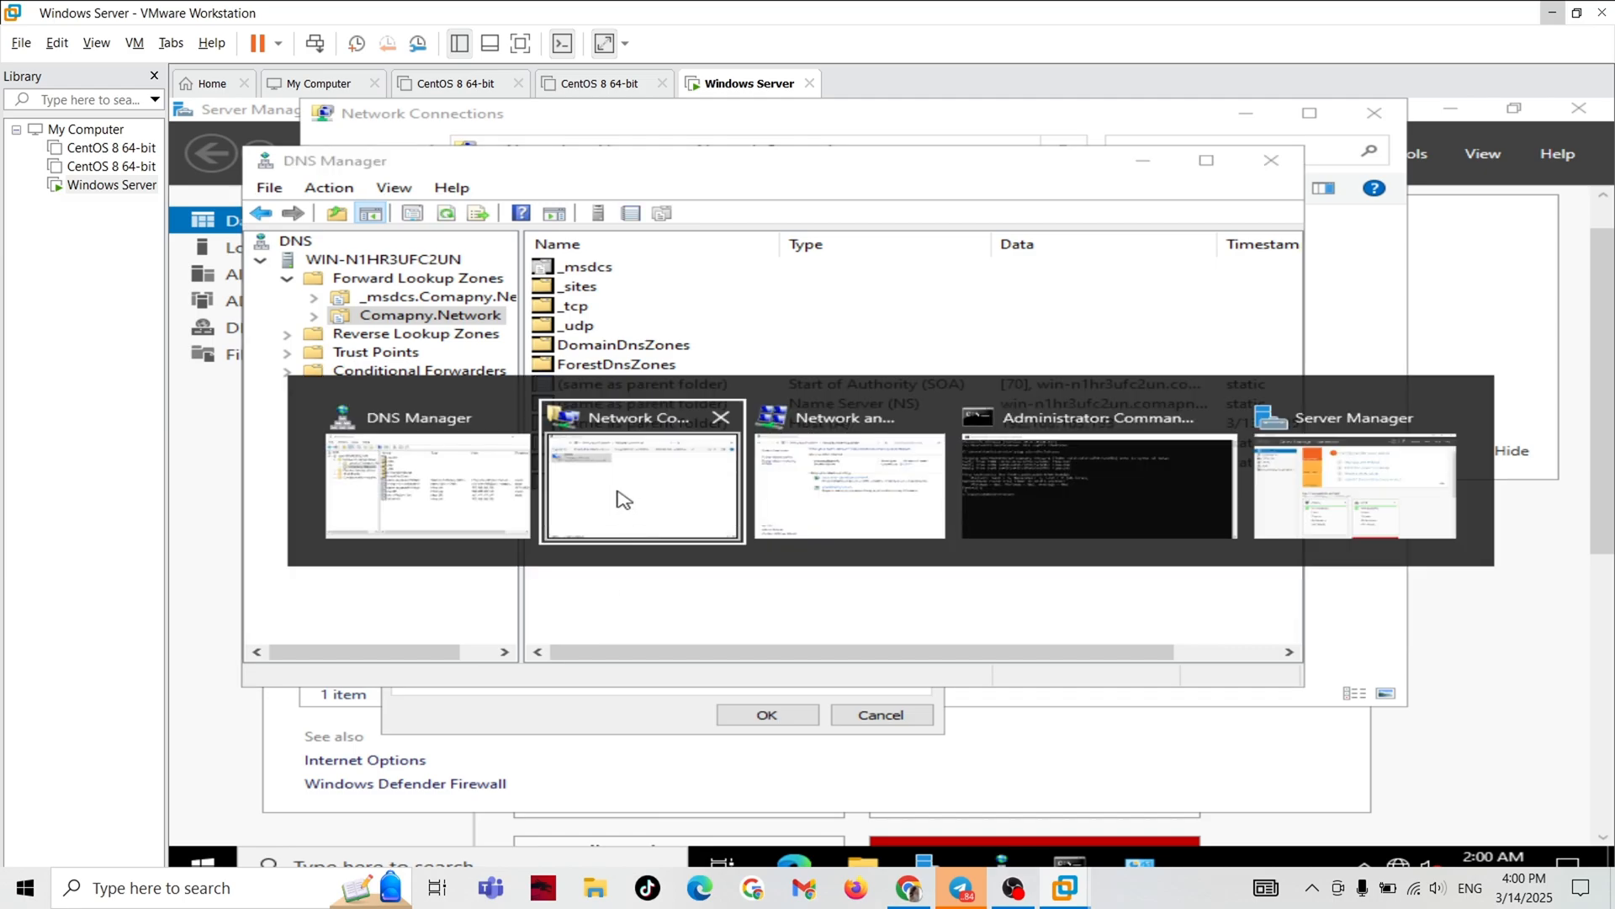
{"action": "left_click", "coordinate": [1082, 491]}
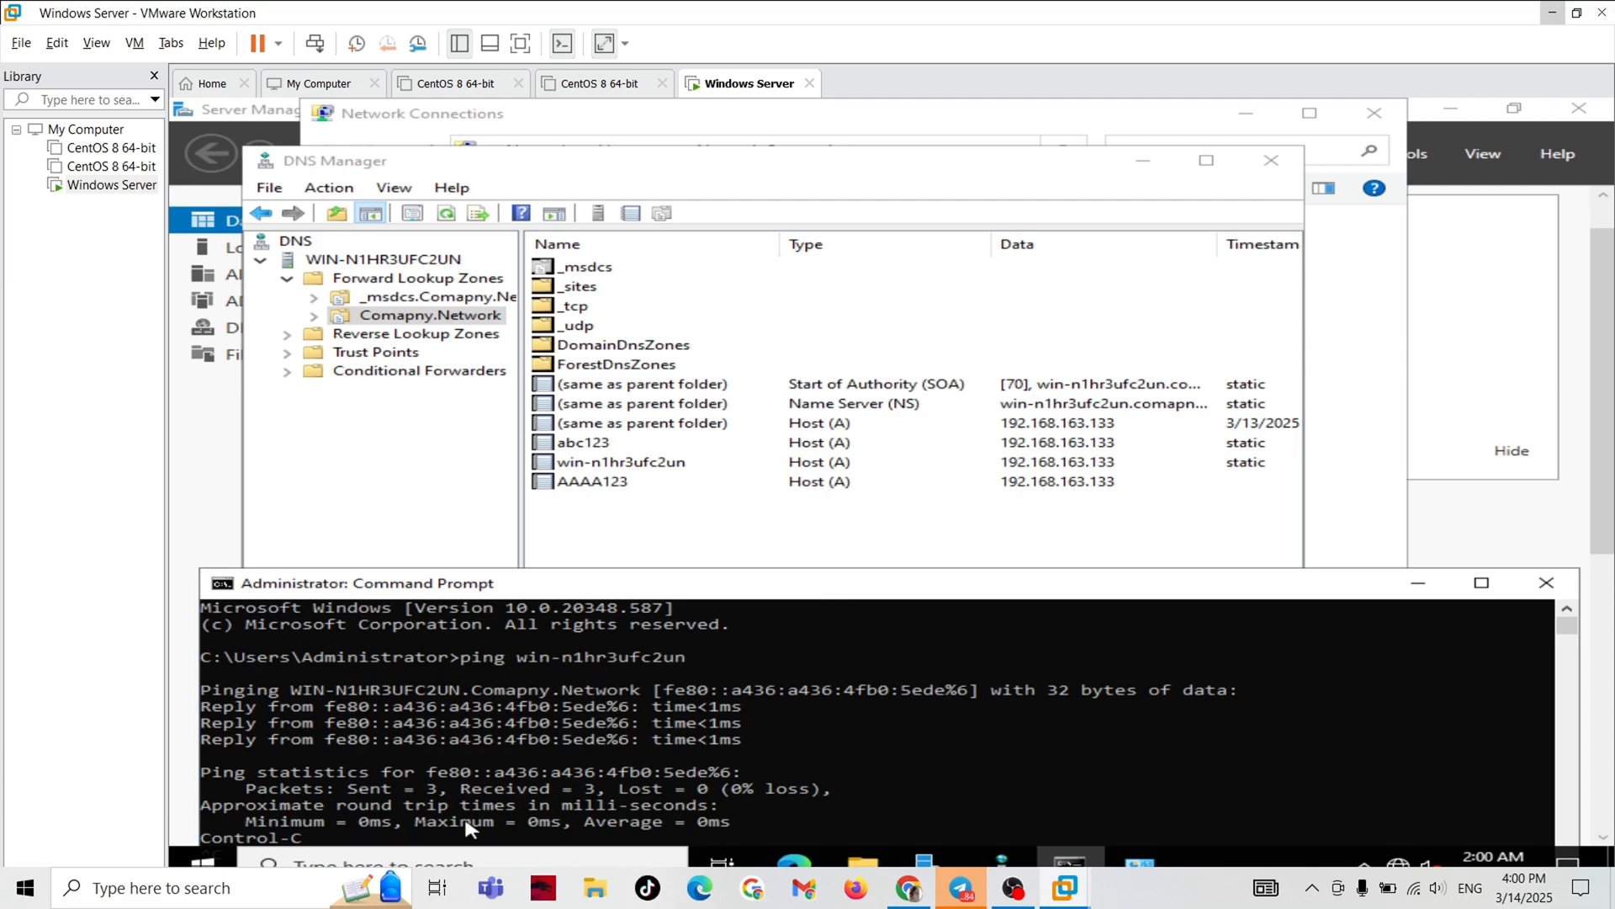
{"action": "left_click", "coordinate": [488, 725]}
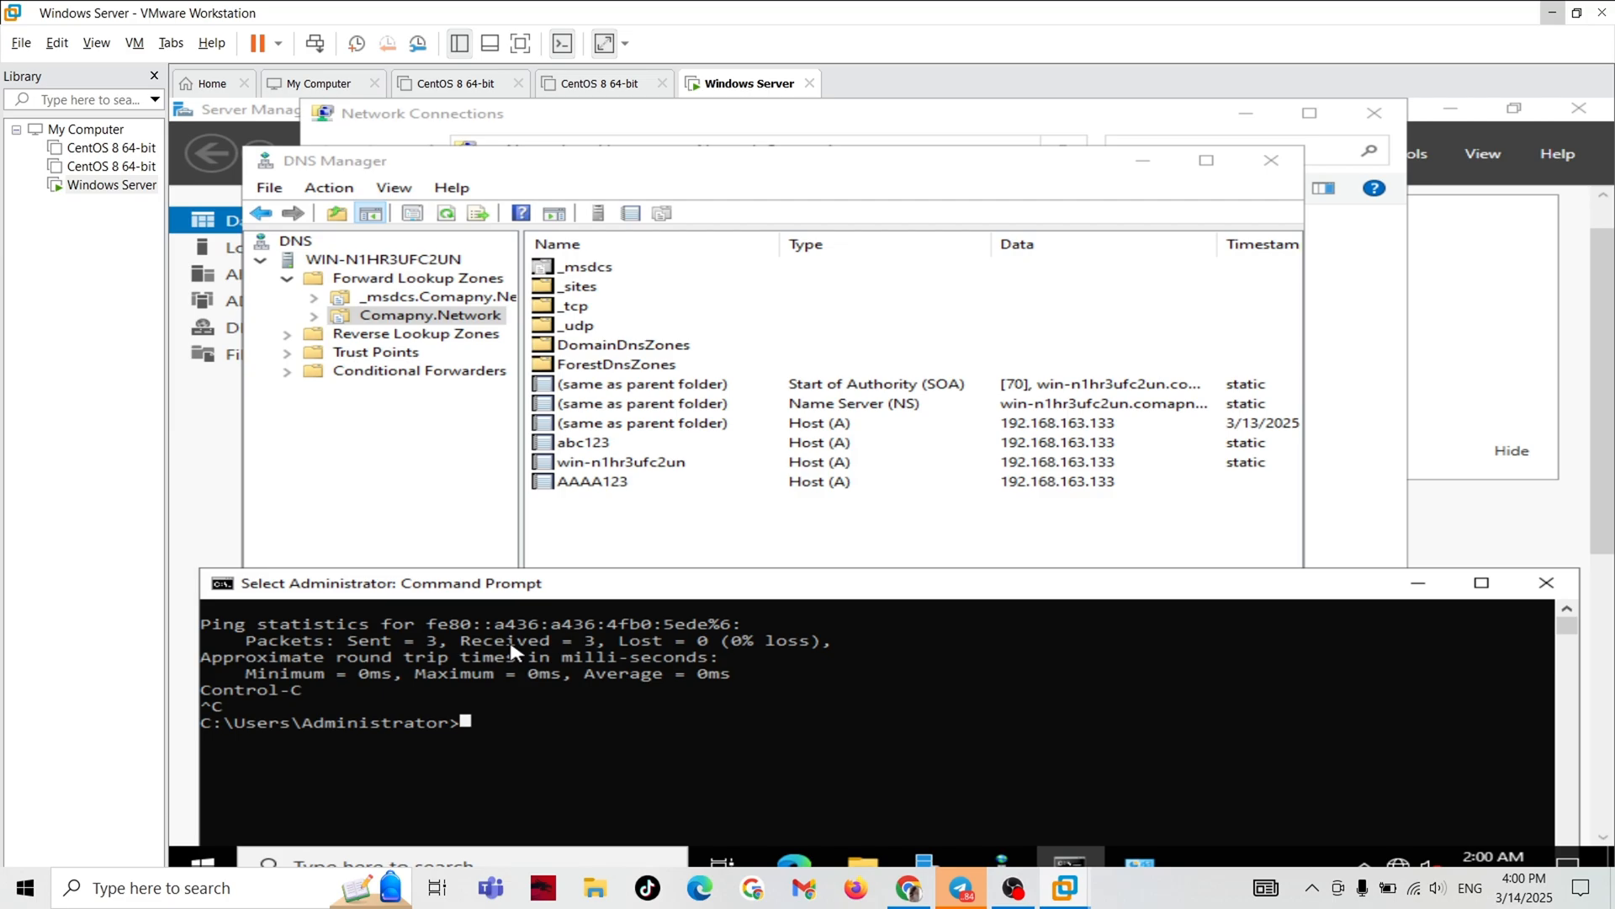
{"action": "type", "text": "op"}
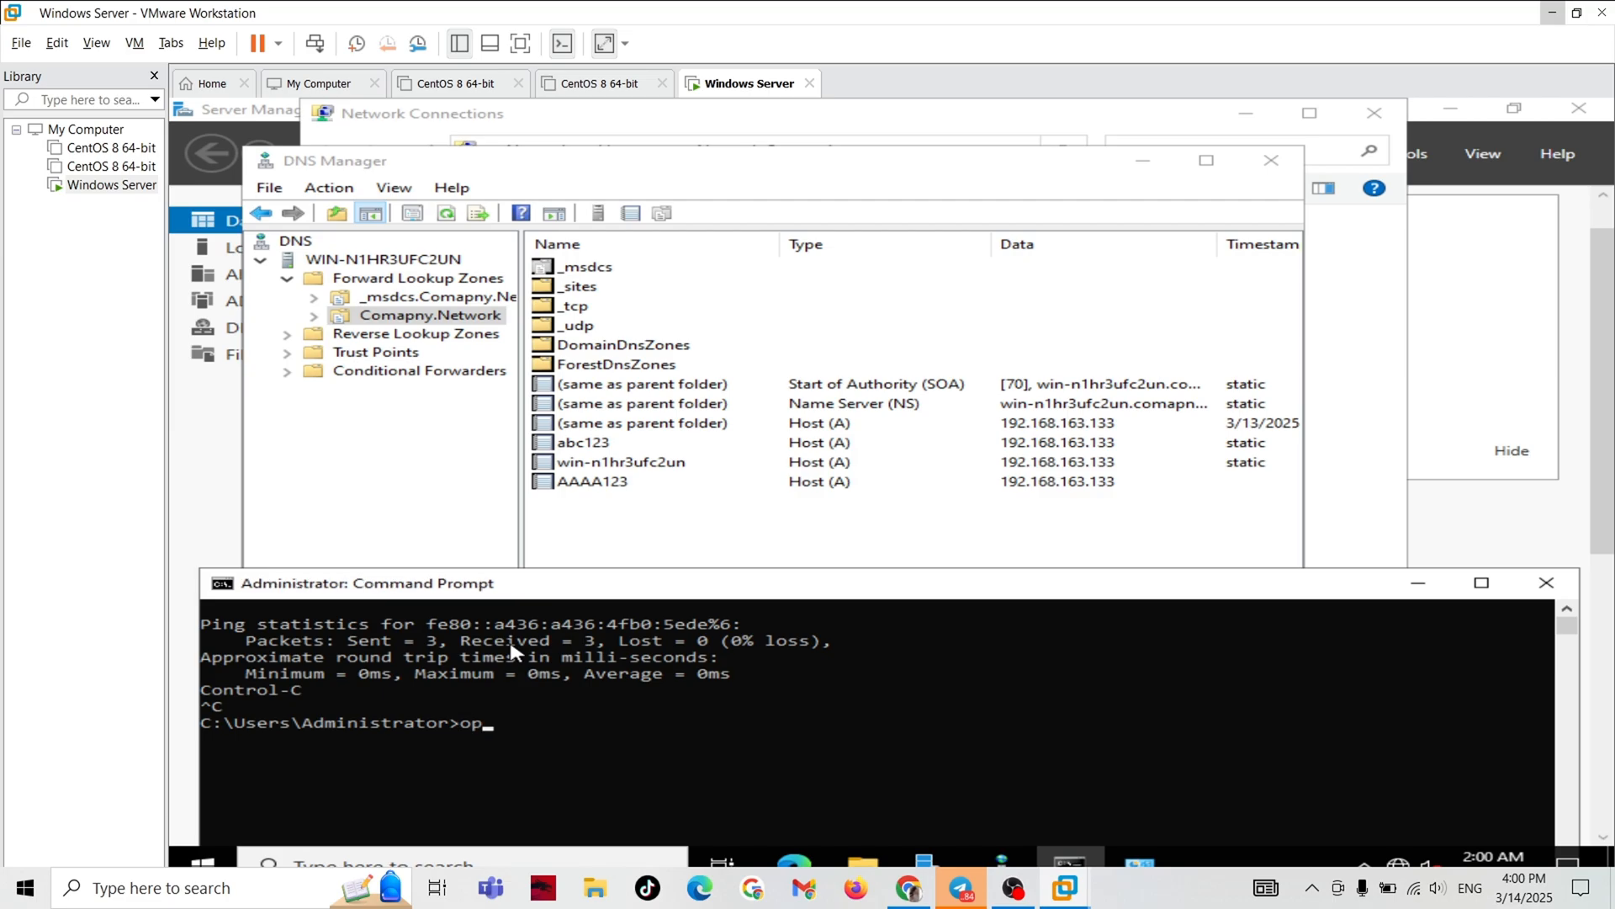
{"action": "key", "text": "BackSpace"}
{"action": "key", "text": "BackSpace"}
{"action": "type", "text": "ping AAAA123"}
{"action": "key", "text": "Return"}
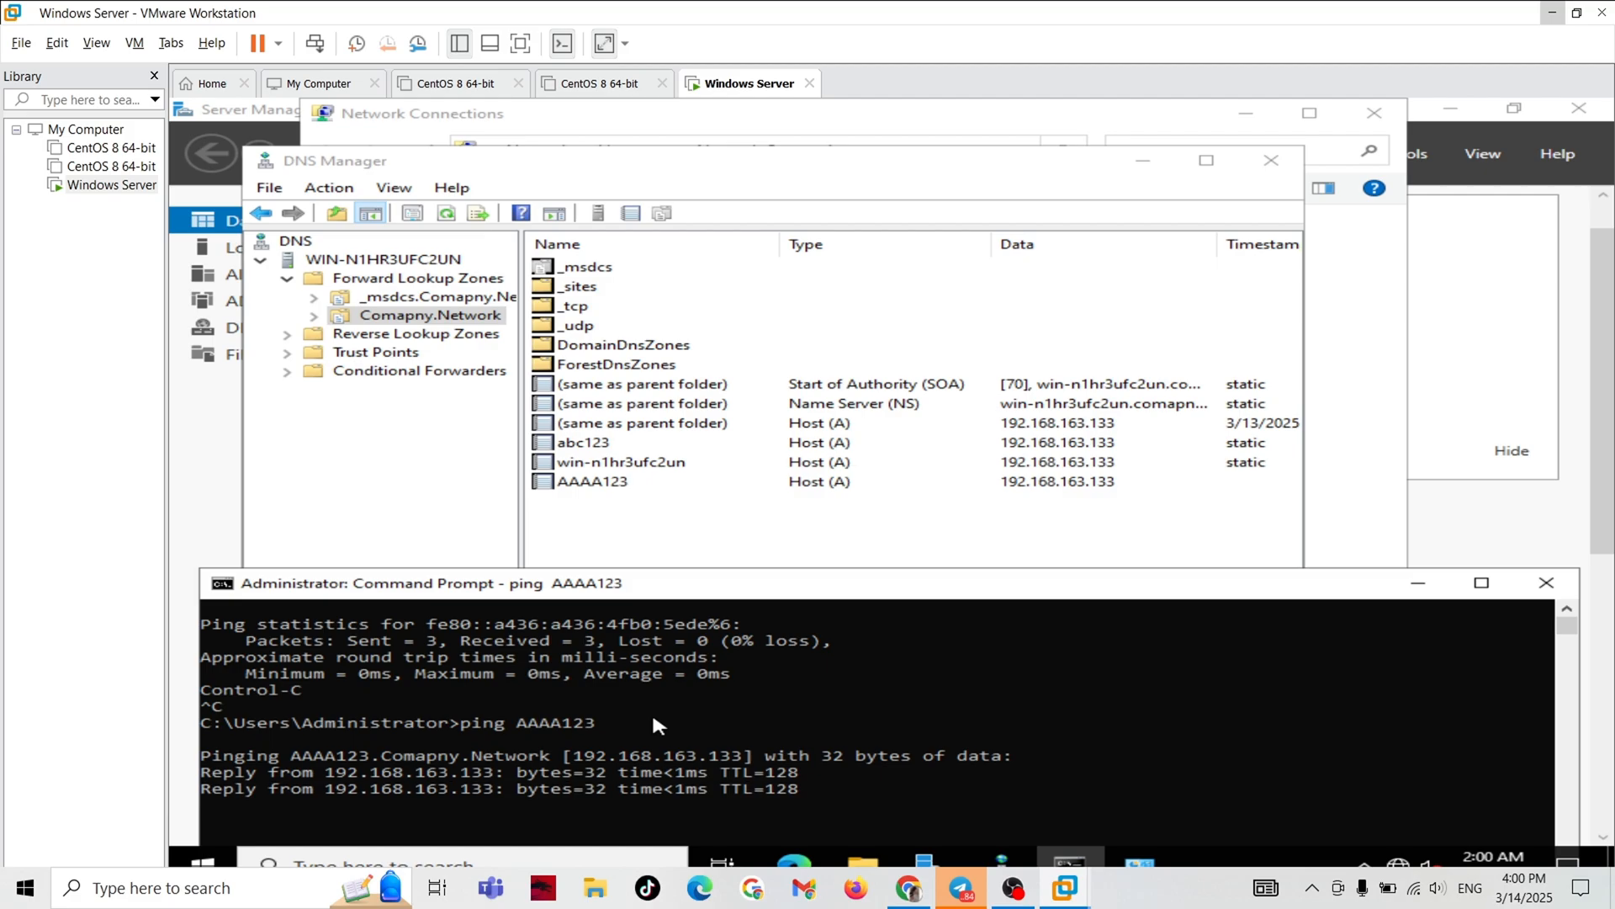
{"action": "left_click_drag", "start_coordinate": [681, 583], "coordinate": [688, 318]}
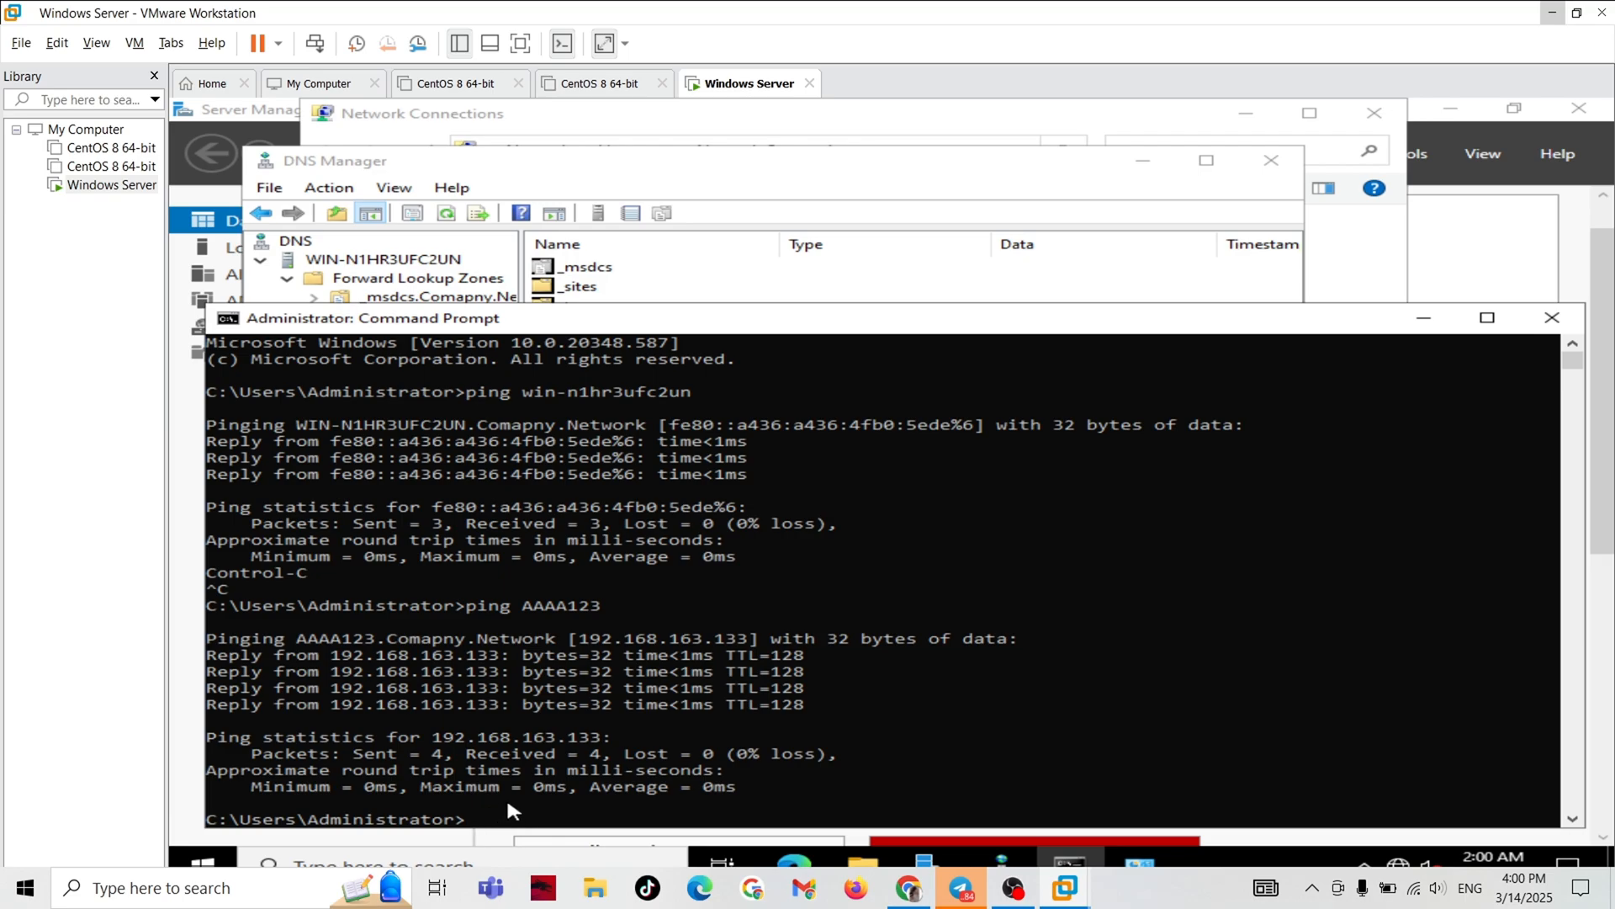
{"action": "left_click", "coordinate": [505, 819]}
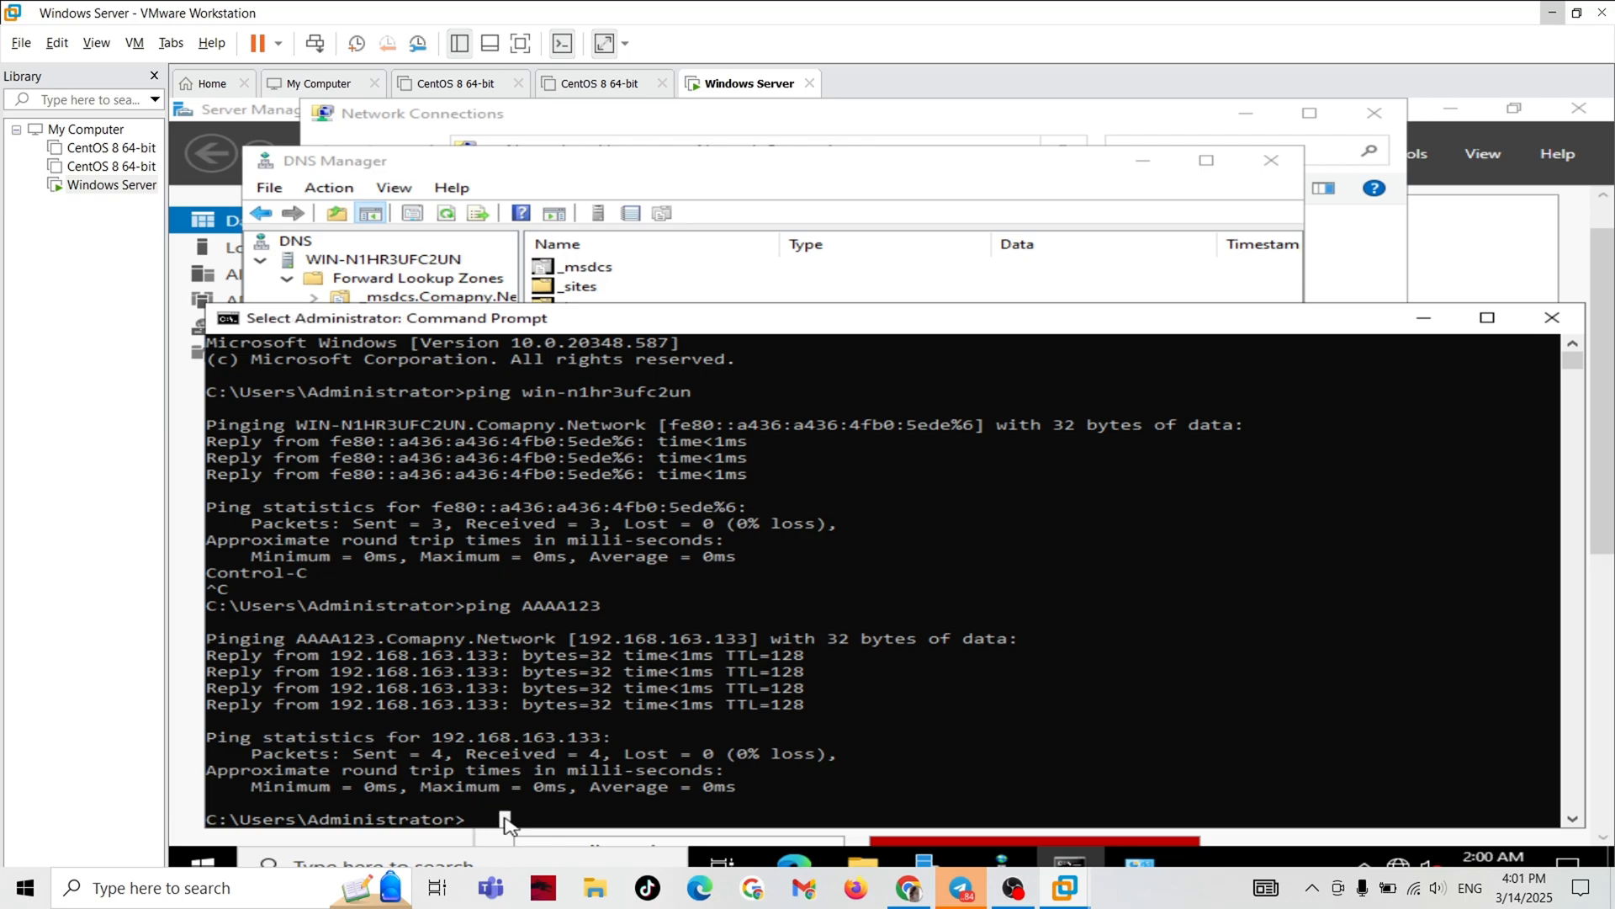
{"action": "left_click", "coordinate": [484, 819]}
{"action": "key", "text": "ctrl+s"}
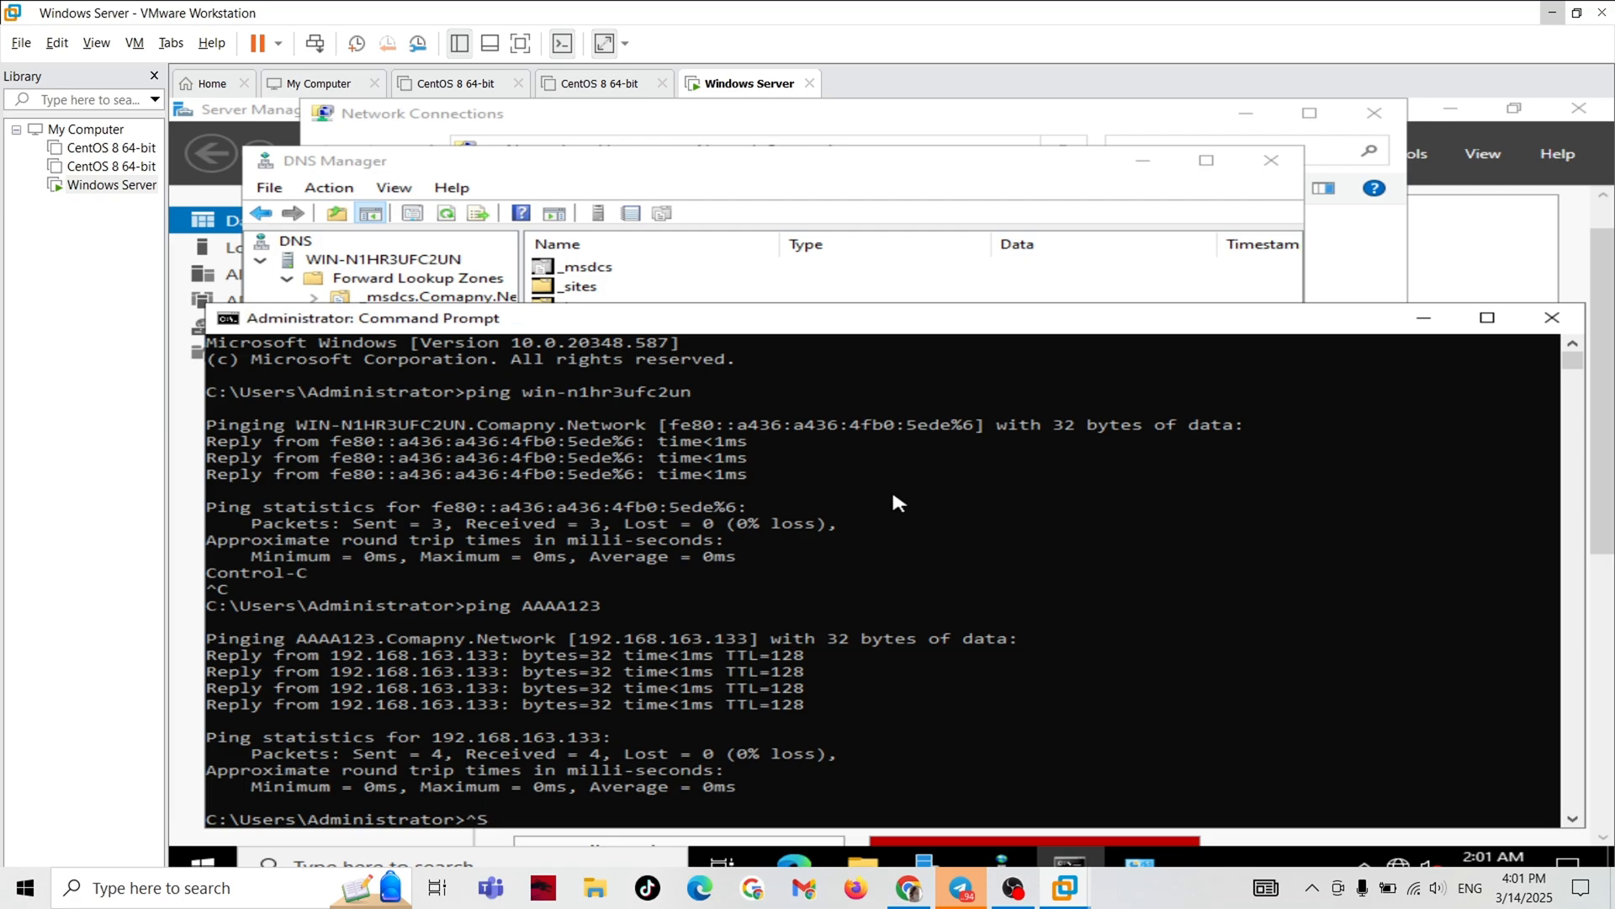
Bring up the open windows to switch away from Command Prompt.
{"action": "key", "text": "alt+Tab"}
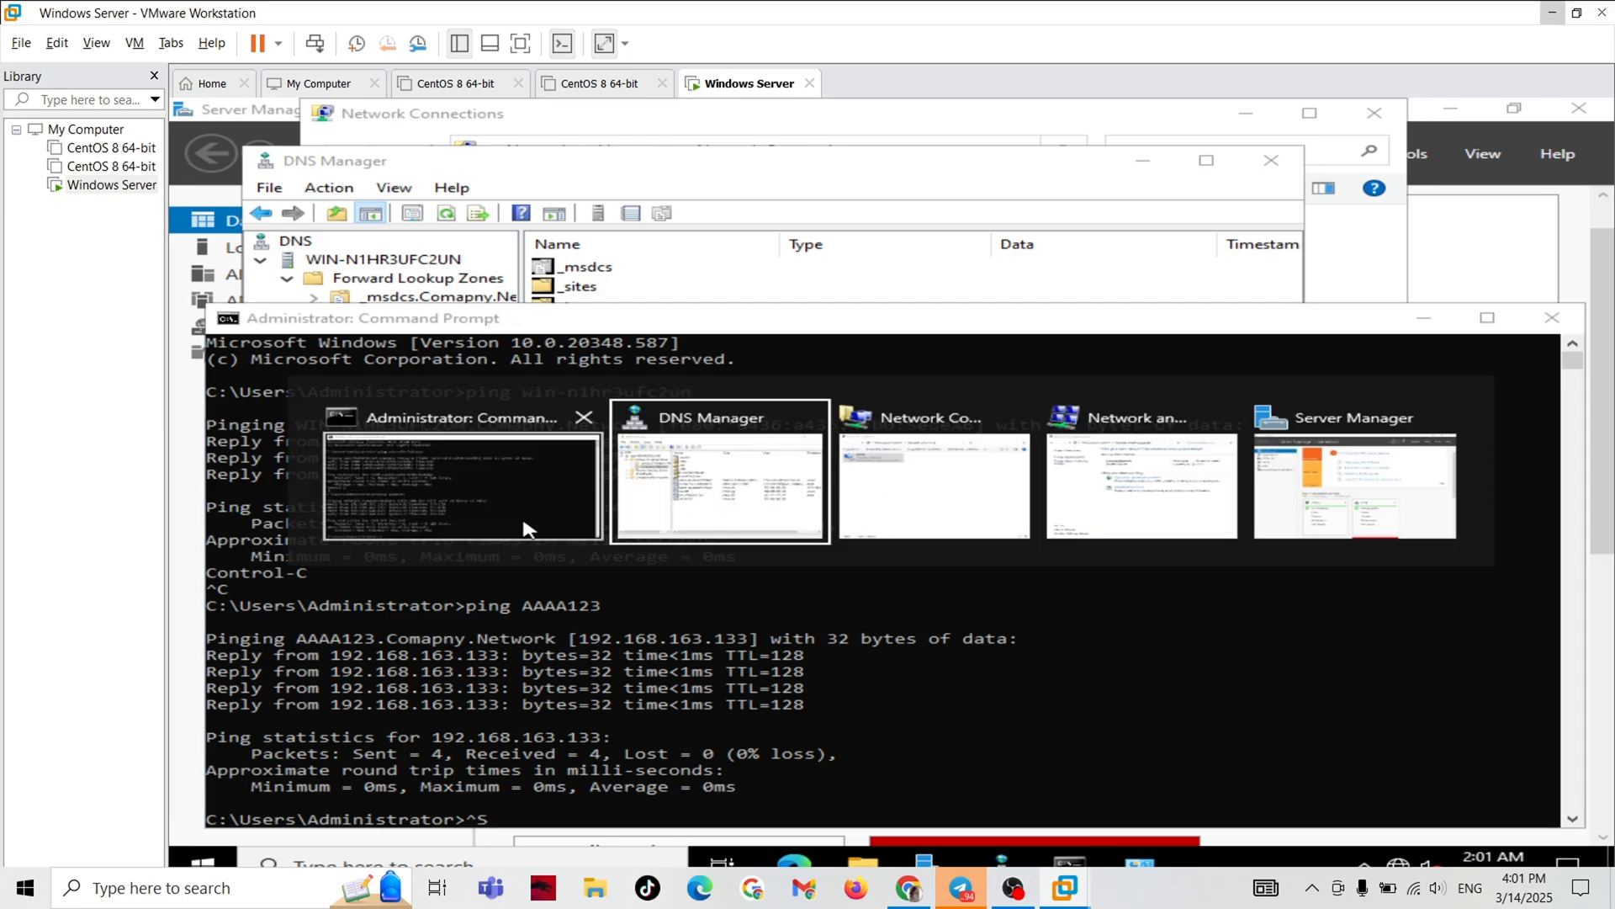